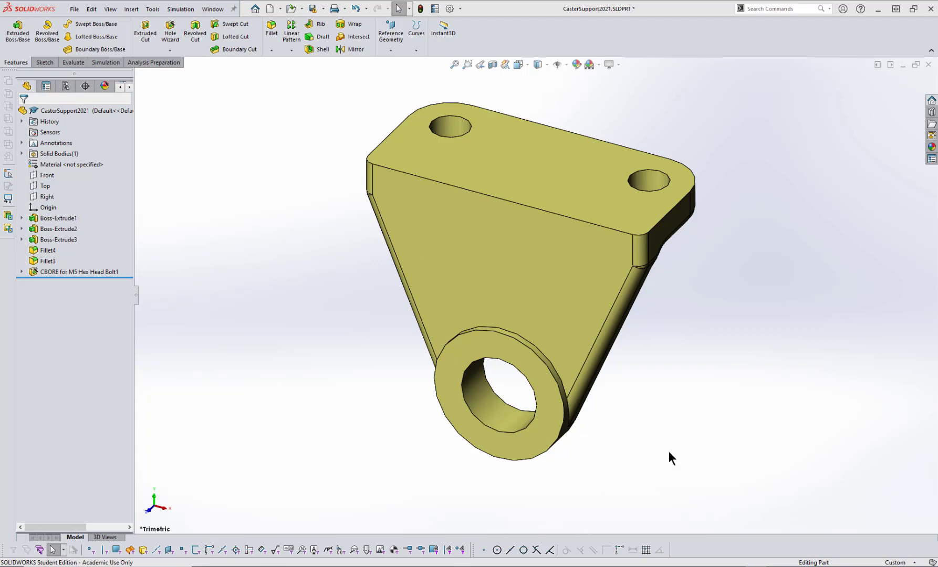
Step: Switch to Notepad and start saving the variables list into Google Drive folder My Drive\RdriveFaculty\AEDD-170\GlobalVariablesAcrossParts
{"action": "key", "text": "alt+Tab"}
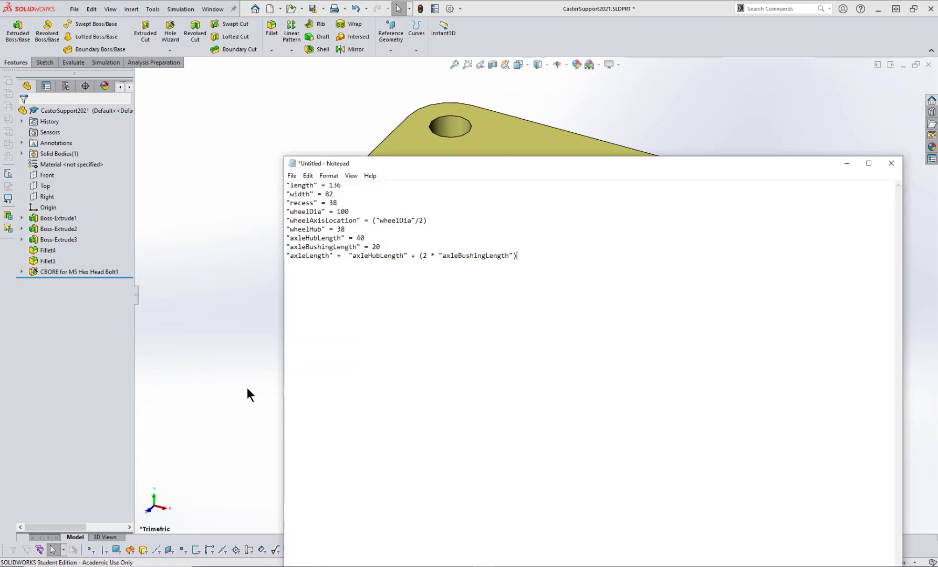
{"action": "left_click_drag", "start_coordinate": [424, 162], "coordinate": [574, 122]}
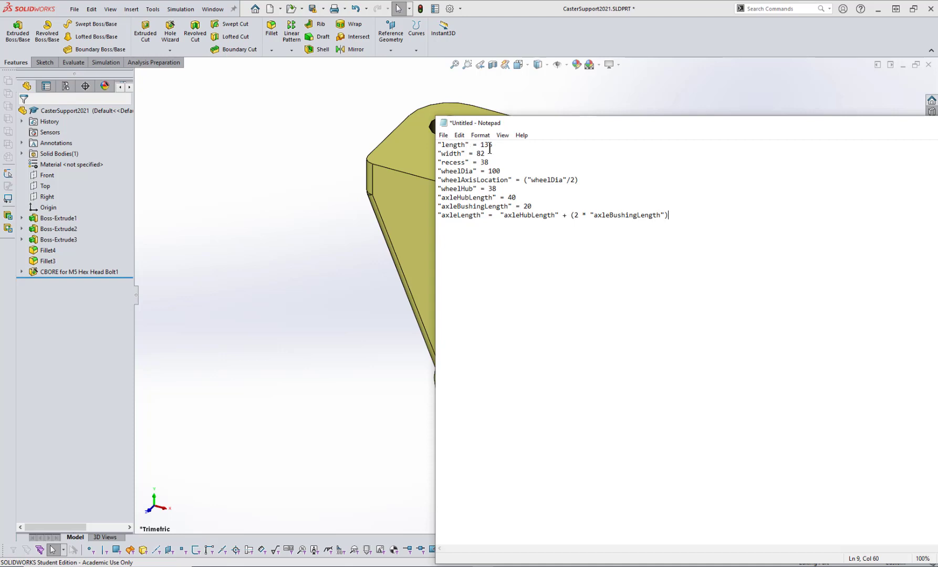
{"action": "left_click", "coordinate": [443, 137]}
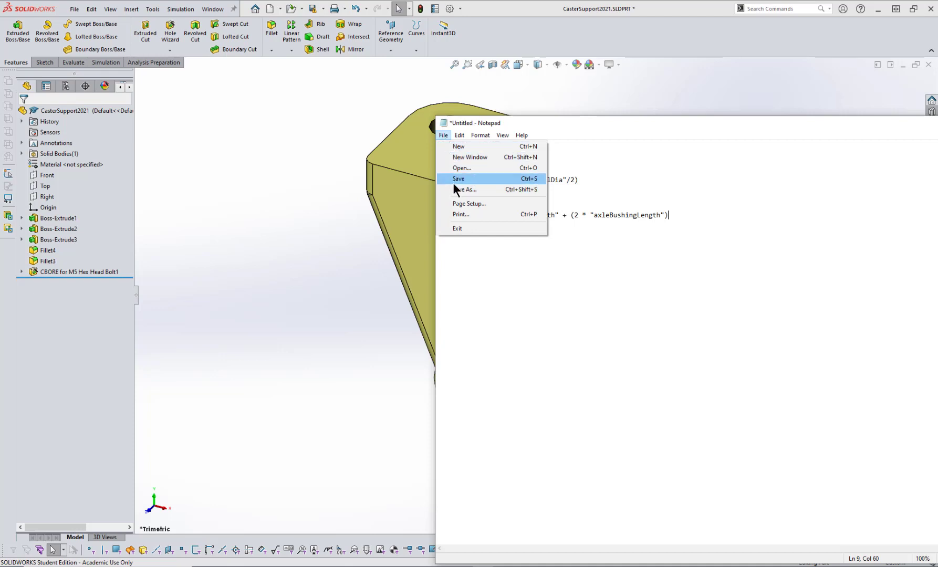
{"action": "left_click", "coordinate": [454, 190]}
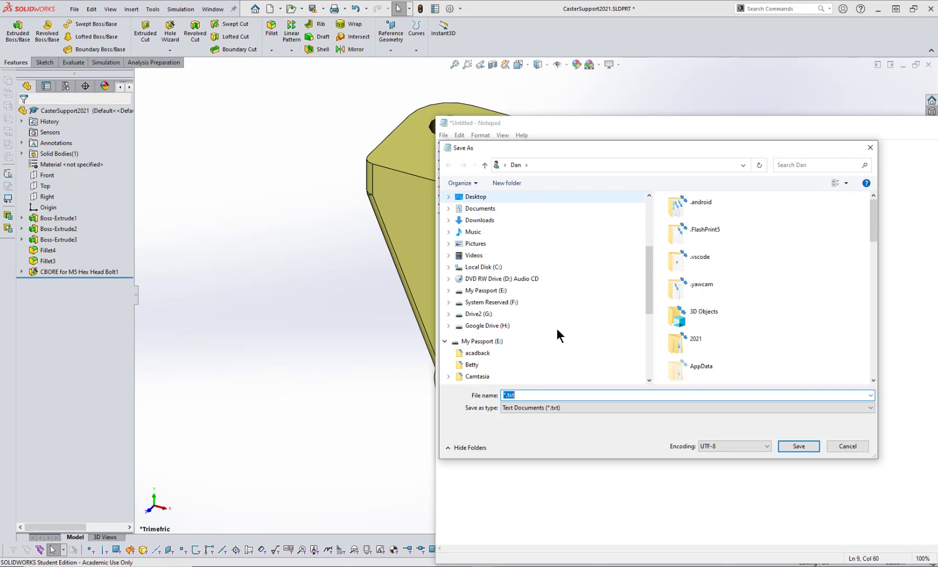
{"action": "left_click", "coordinate": [486, 325]}
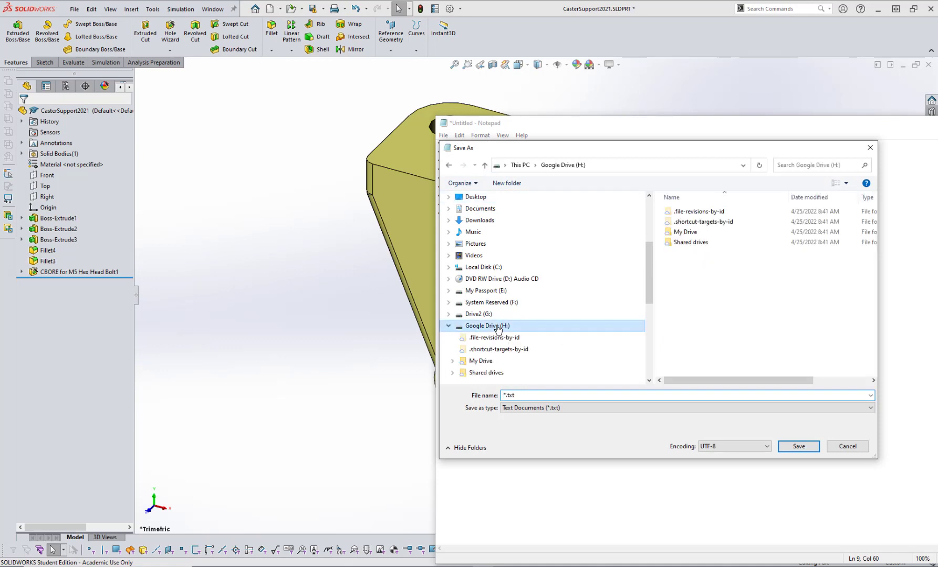
{"action": "double_click", "coordinate": [686, 231]}
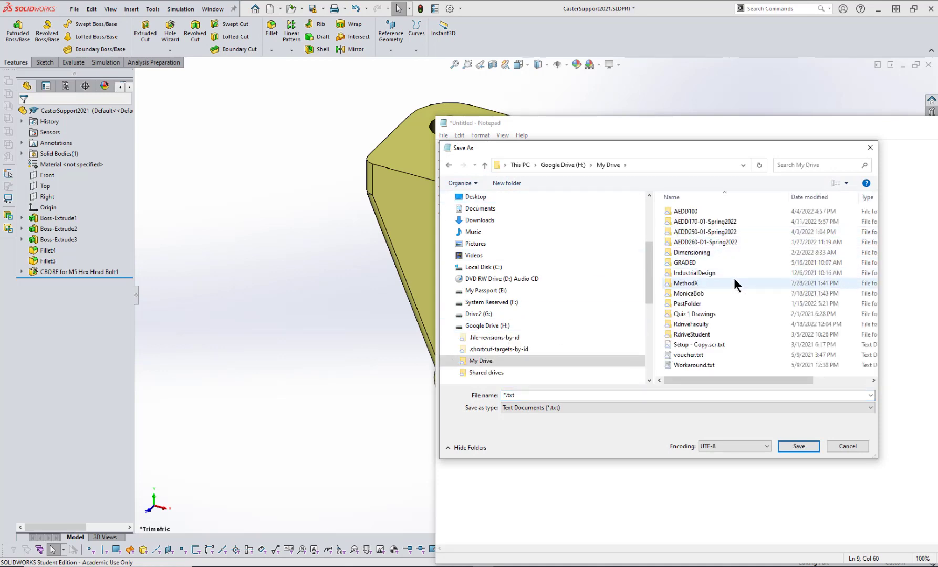
{"action": "double_click", "coordinate": [703, 324]}
{"action": "scroll", "coordinate": [753, 316], "scroll_direction": "down", "scroll_amount": 5}
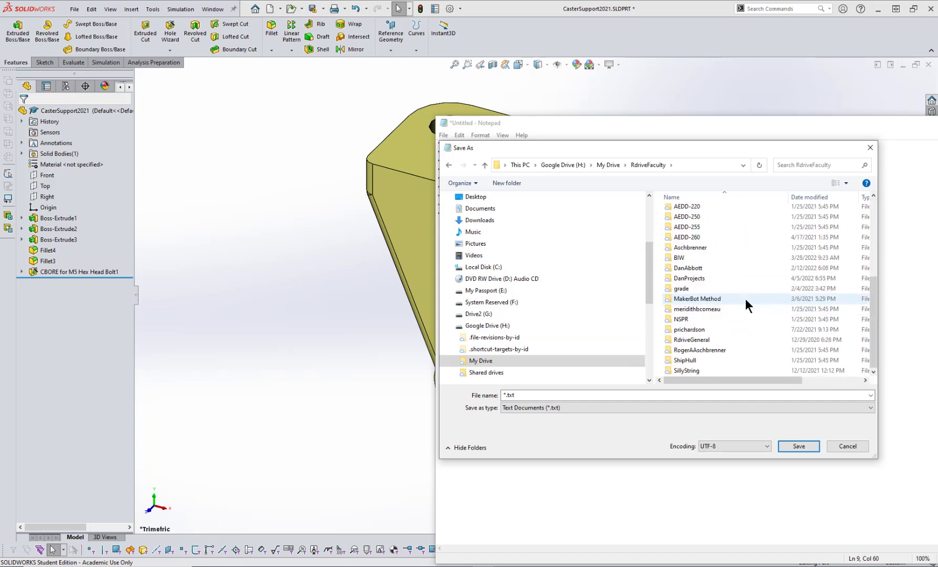
{"action": "scroll", "coordinate": [745, 299], "scroll_direction": "up", "scroll_amount": 5}
{"action": "scroll", "coordinate": [745, 299], "scroll_direction": "down", "scroll_amount": 5}
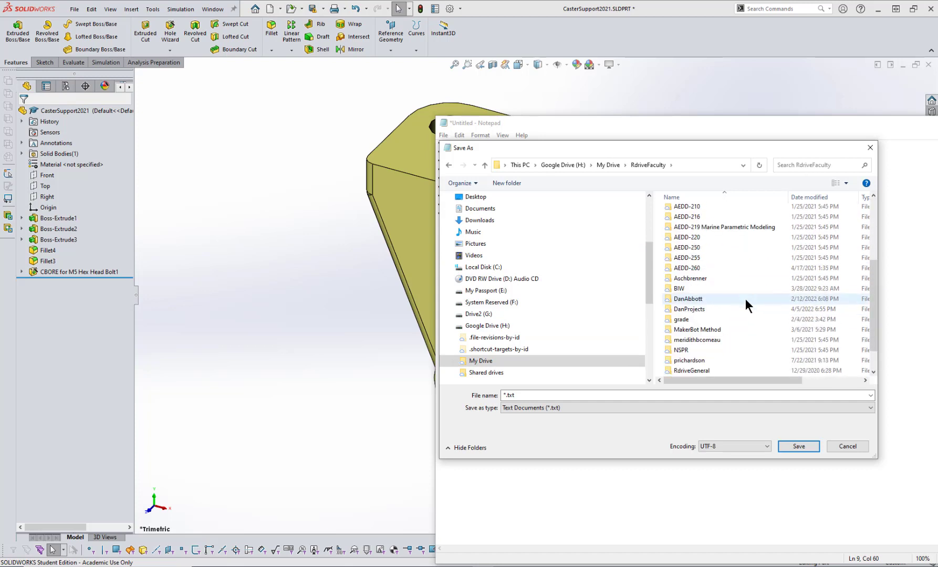
{"action": "scroll", "coordinate": [746, 299], "scroll_direction": "up", "scroll_amount": 5}
{"action": "double_click", "coordinate": [696, 294]}
{"action": "scroll", "coordinate": [698, 290], "scroll_direction": "down", "scroll_amount": 3}
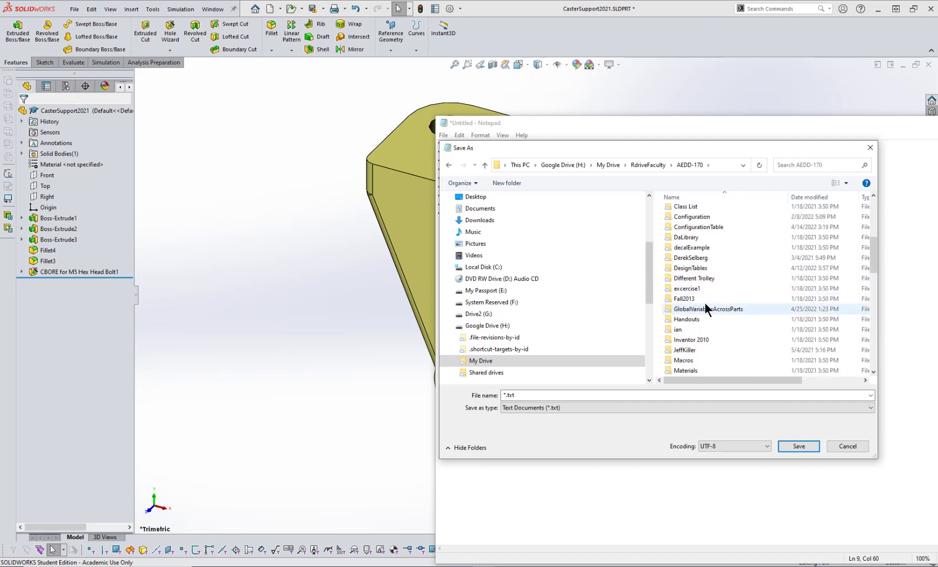
{"action": "double_click", "coordinate": [690, 309]}
Step: Name the text file equations.txt and save it
{"action": "left_click", "coordinate": [567, 395]}
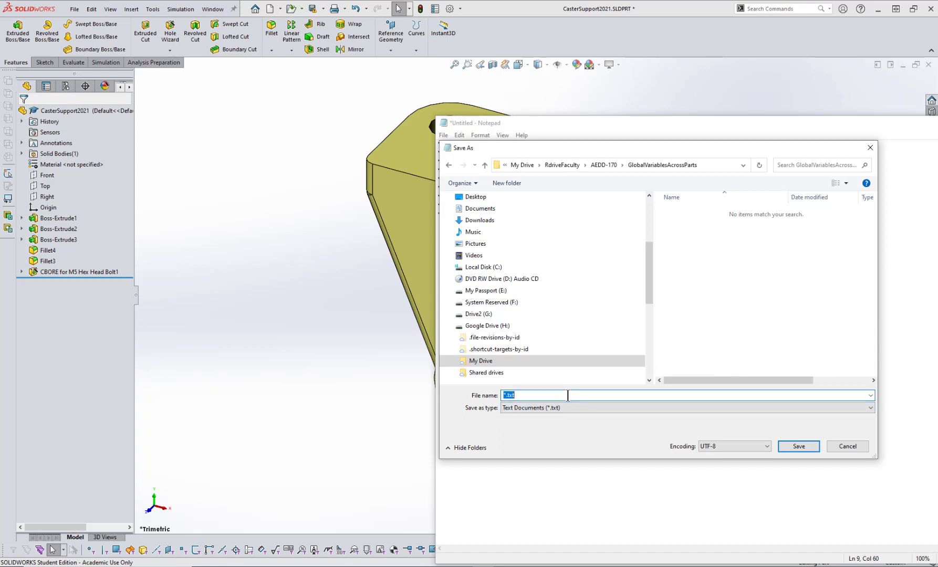
{"action": "type", "text": "equations.txt"}
{"action": "key", "text": "Return"}
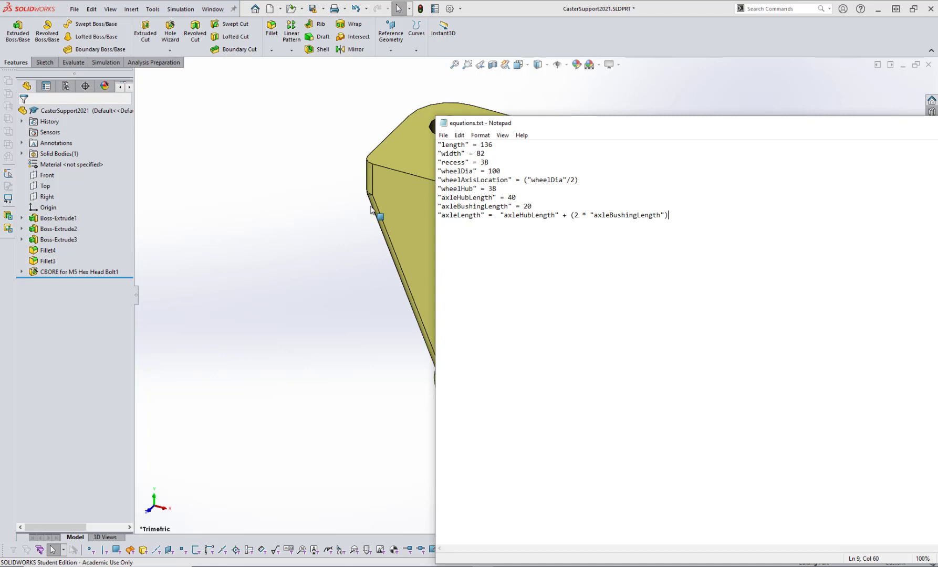
Step: Switch back to SOLIDWORKS and examine the caster support's Boss-Extrude1 dimensions from different angles
{"action": "left_click", "coordinate": [289, 216]}
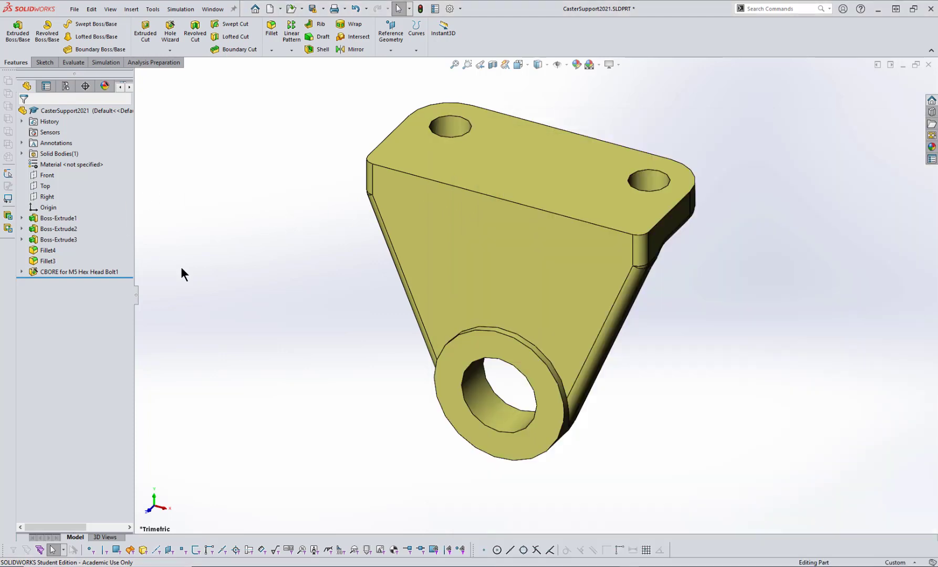
{"action": "double_click", "coordinate": [556, 266]}
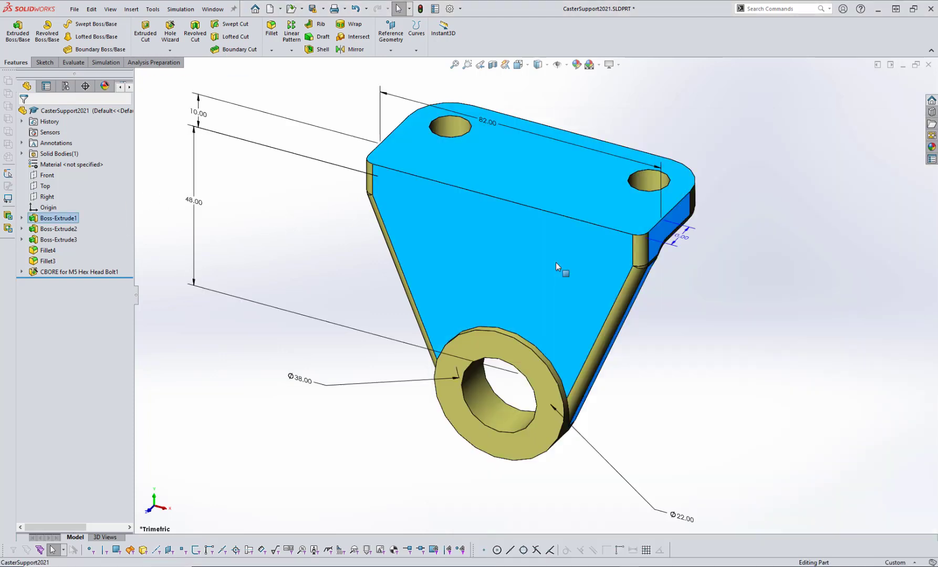
{"action": "middle_click_drag", "start_coordinate": [709, 319], "coordinate": [691, 254]}
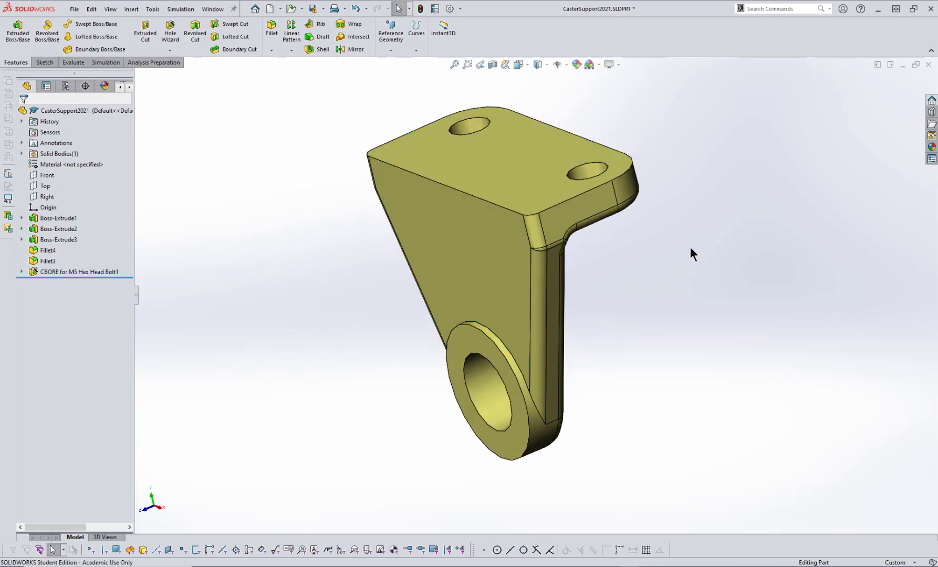
{"action": "middle_click_drag", "start_coordinate": [737, 228], "coordinate": [783, 235]}
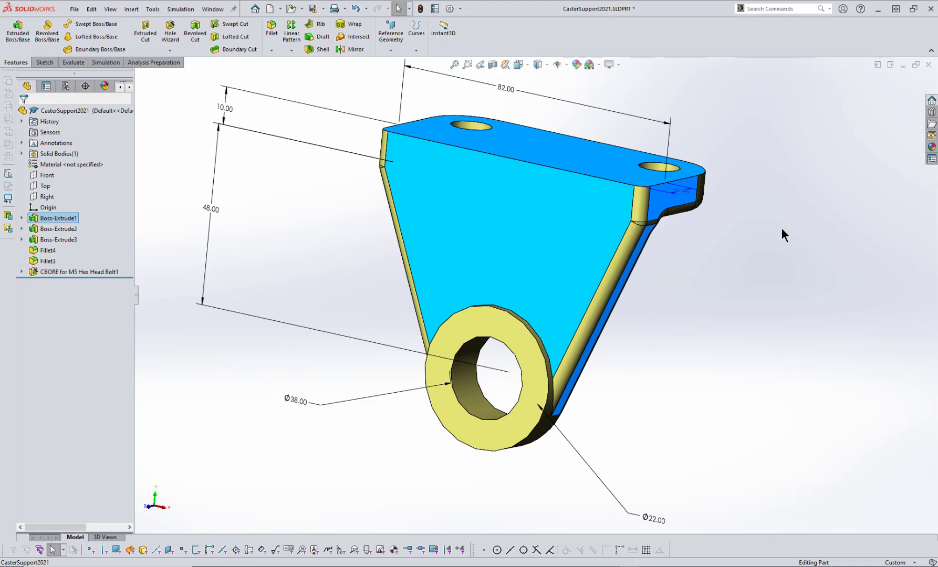
{"action": "left_click", "coordinate": [782, 241]}
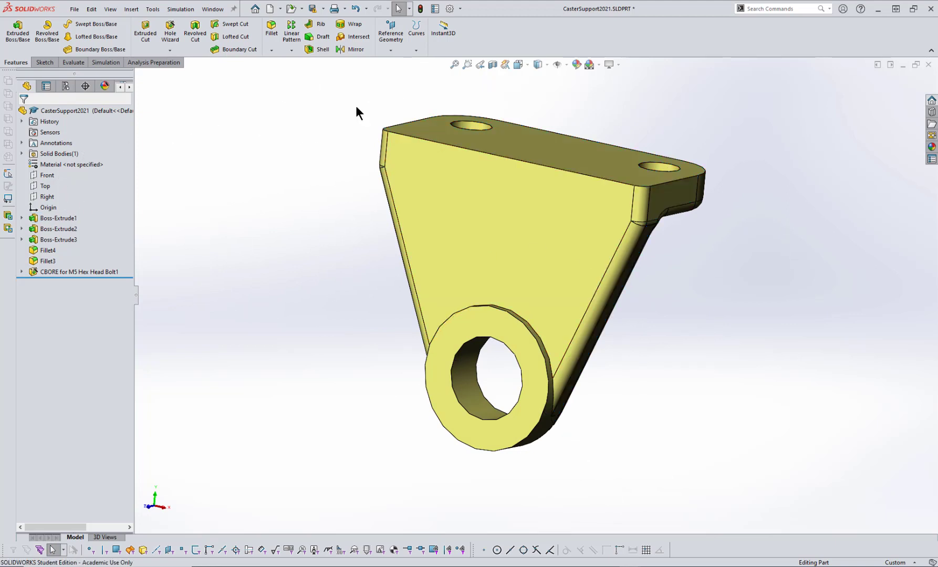
Step: Open the Equations manager and choose equations.txt from My Drive\RdriveFaculty\AEDD-170\GlobalVariablesAcrossParts as the file to import
{"action": "left_click", "coordinate": [778, 8]}
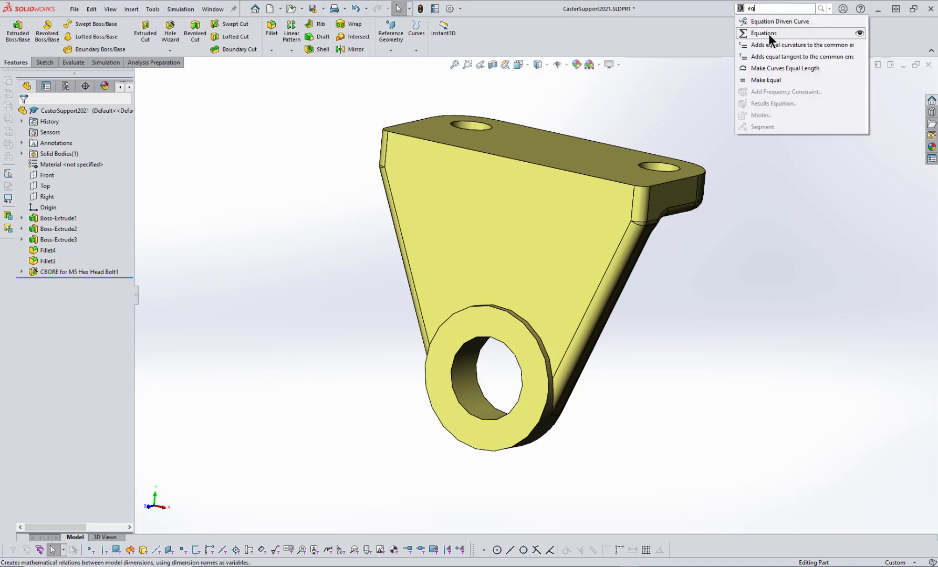
{"action": "left_click", "coordinate": [768, 33]}
{"action": "left_click", "coordinate": [761, 185]}
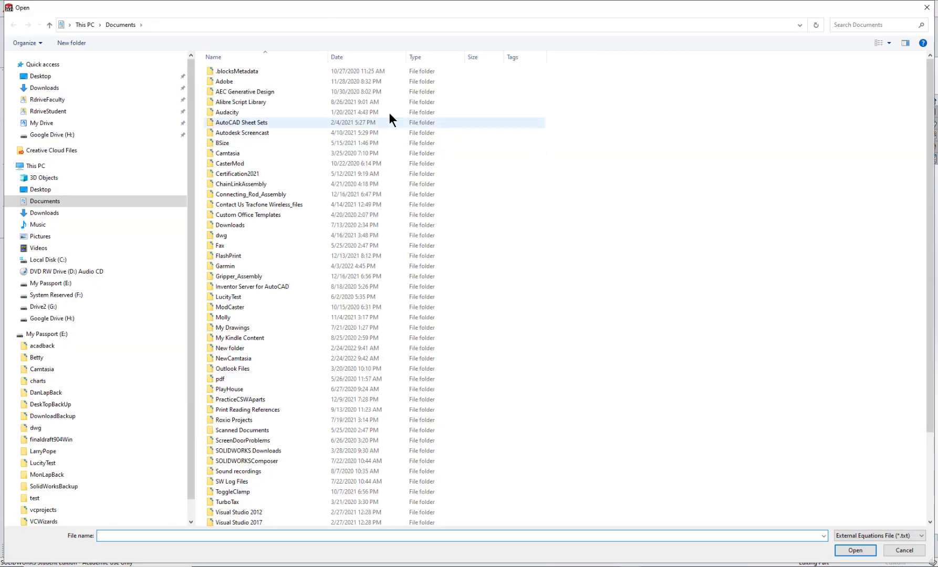
{"action": "left_click", "coordinate": [59, 323]}
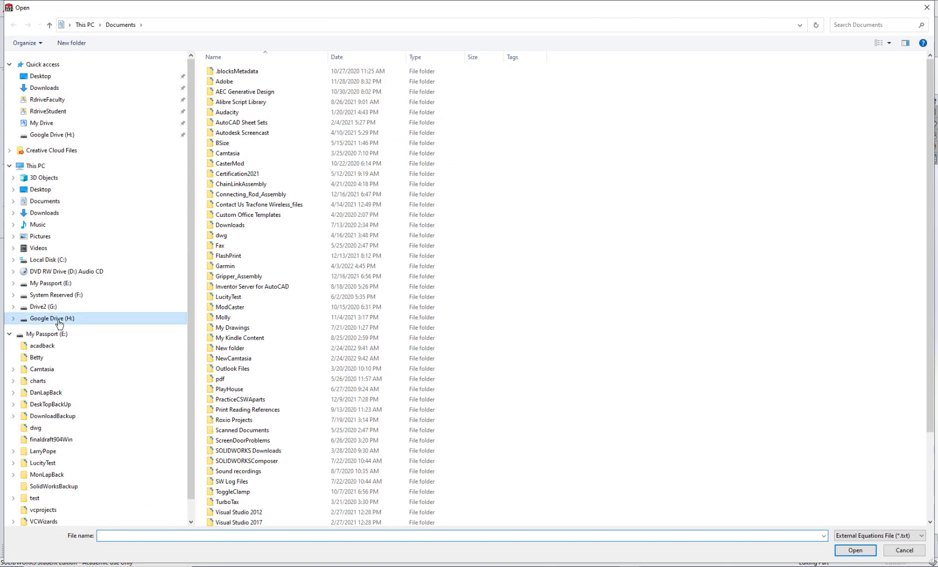
{"action": "double_click", "coordinate": [224, 92]}
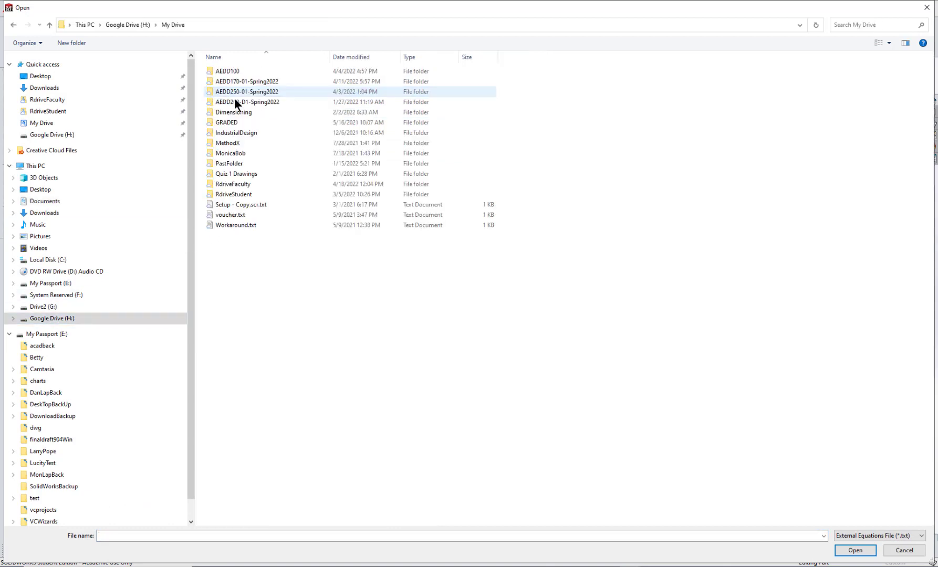
{"action": "double_click", "coordinate": [242, 185]}
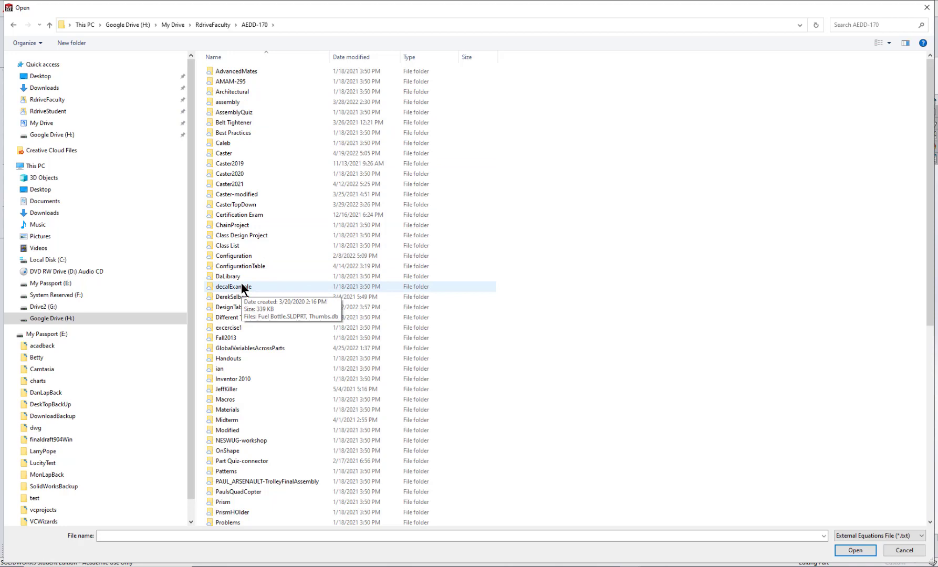
{"action": "double_click", "coordinate": [248, 347]}
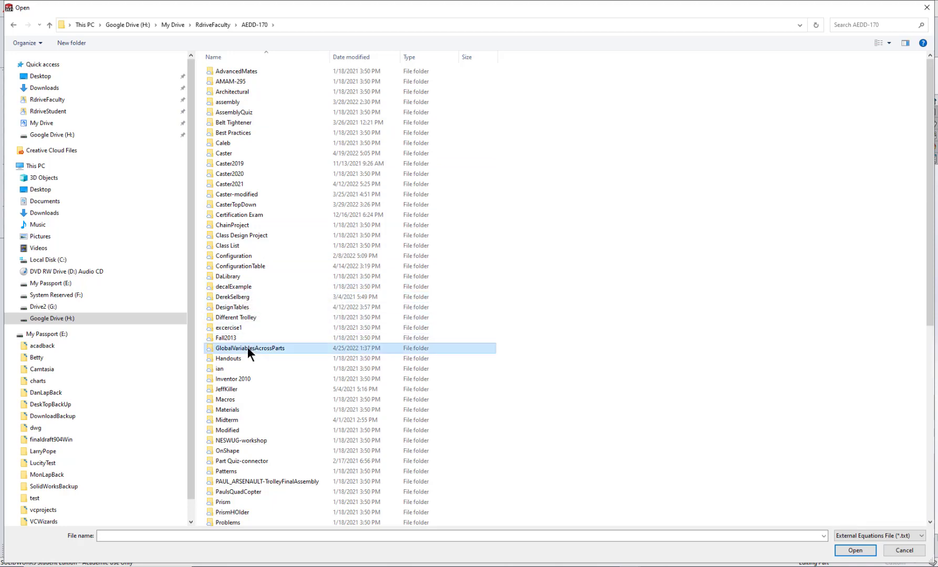
{"action": "double_click", "coordinate": [230, 74]}
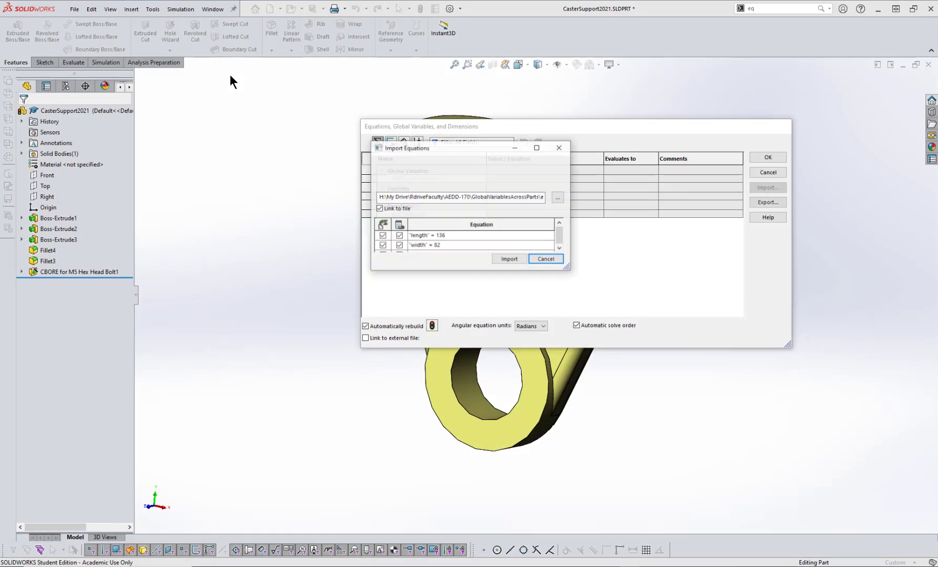
Step: Import all the listed equations with Link to file enabled, accept the equations, and expand the Equations folder in the feature tree
{"action": "scroll", "coordinate": [561, 244], "scroll_direction": "down", "scroll_amount": 3}
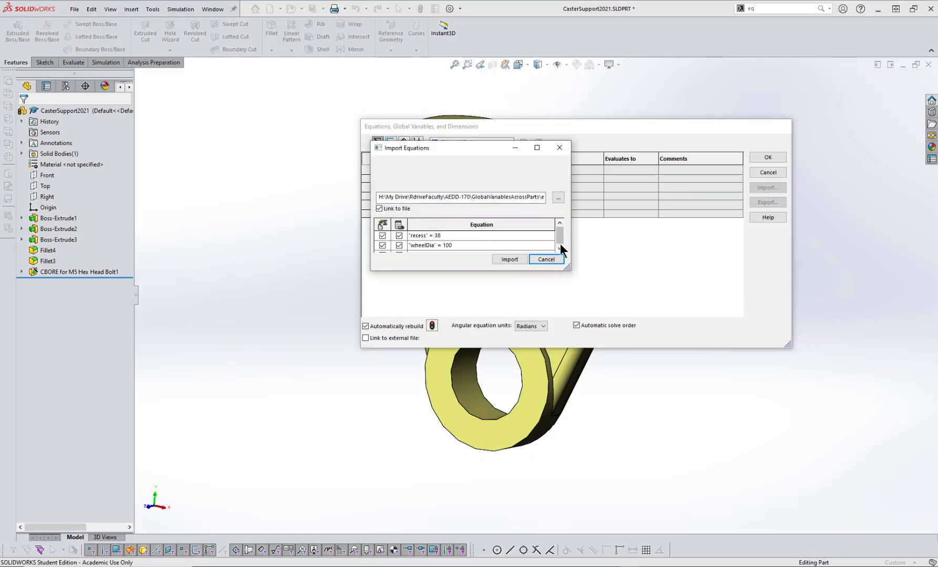
{"action": "left_click", "coordinate": [507, 259]}
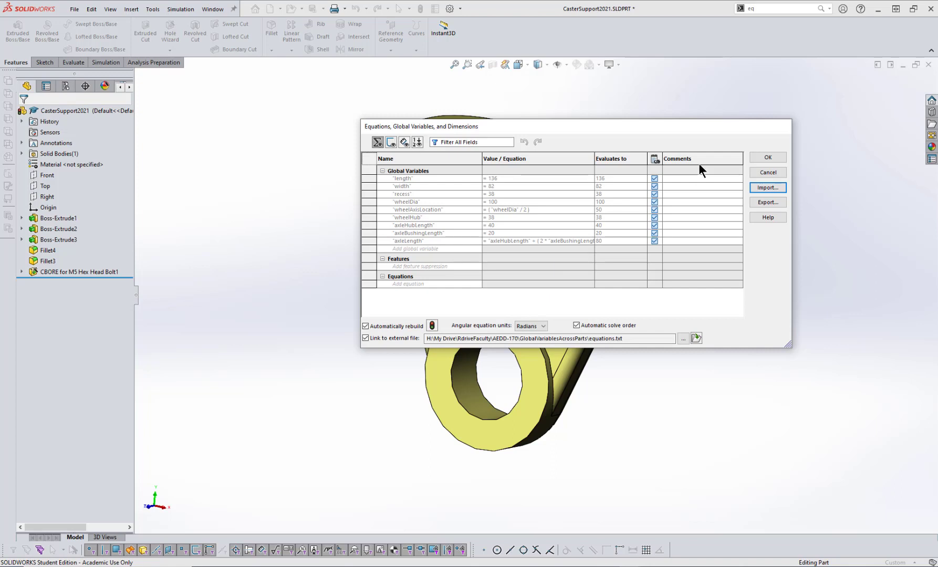
{"action": "left_click", "coordinate": [768, 158]}
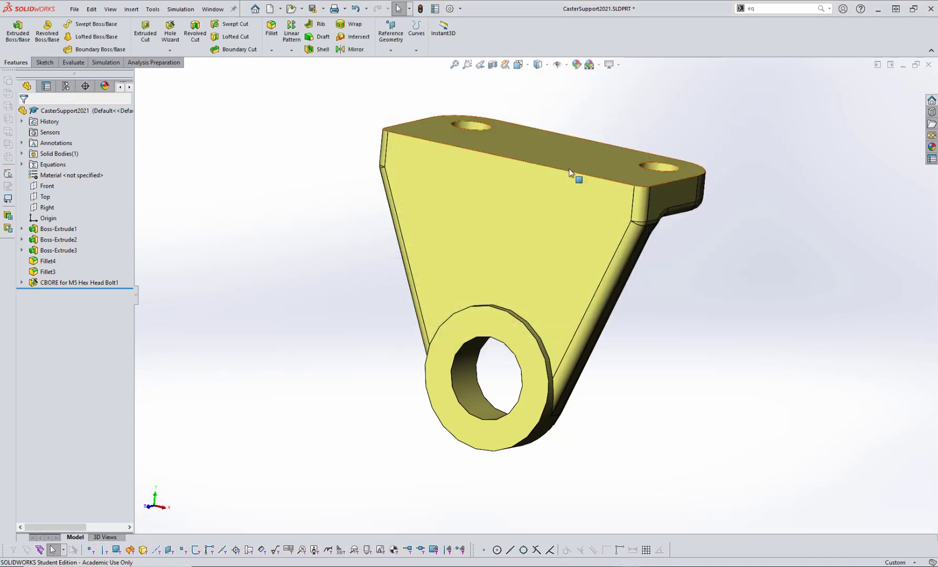
{"action": "left_click", "coordinate": [21, 164]}
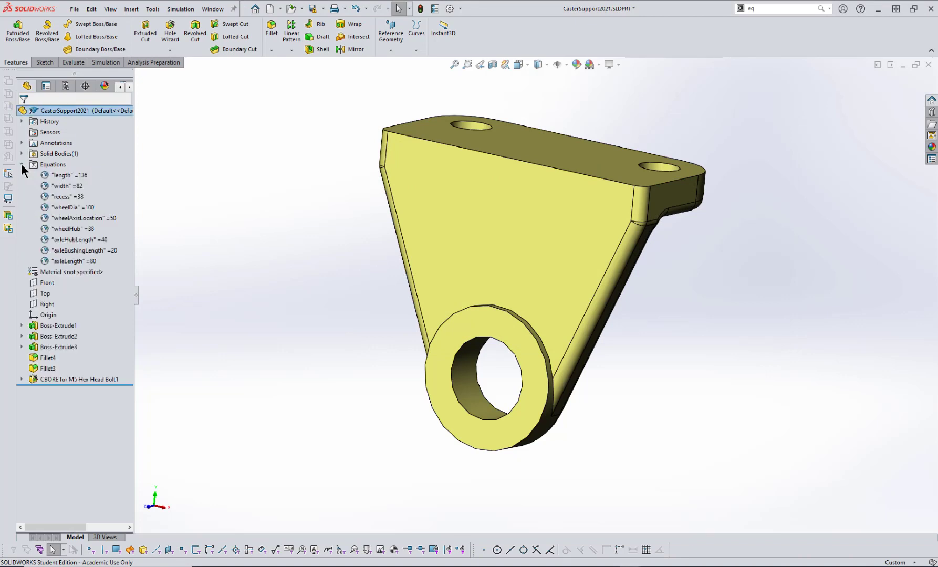
Step: Link the 82 mm width dimension of Boss-Extrude1 to the global variable "width"
{"action": "middle_click_drag", "start_coordinate": [467, 238], "coordinate": [373, 282]}
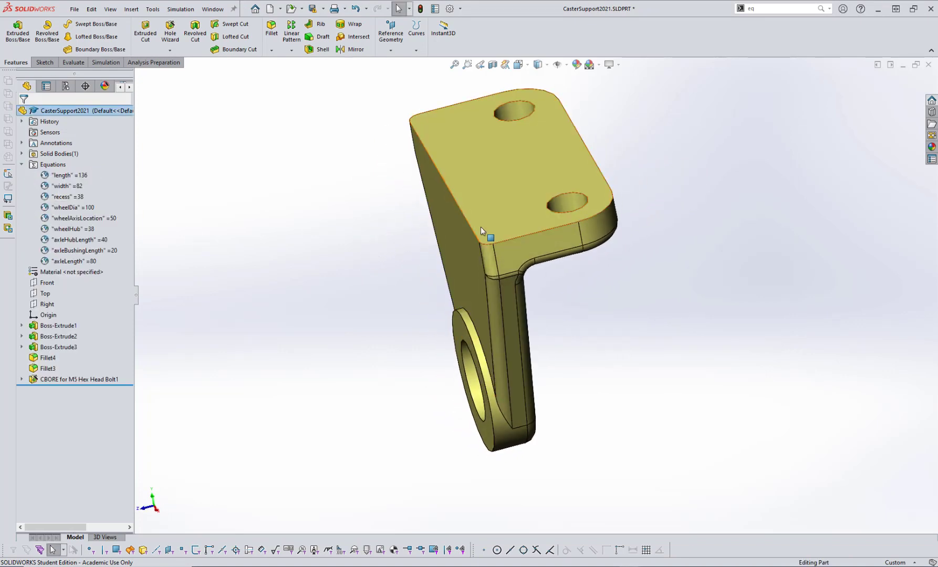
{"action": "double_click", "coordinate": [507, 188]}
{"action": "middle_click_drag", "start_coordinate": [653, 179], "coordinate": [602, 152]}
{"action": "double_click", "coordinate": [515, 137]}
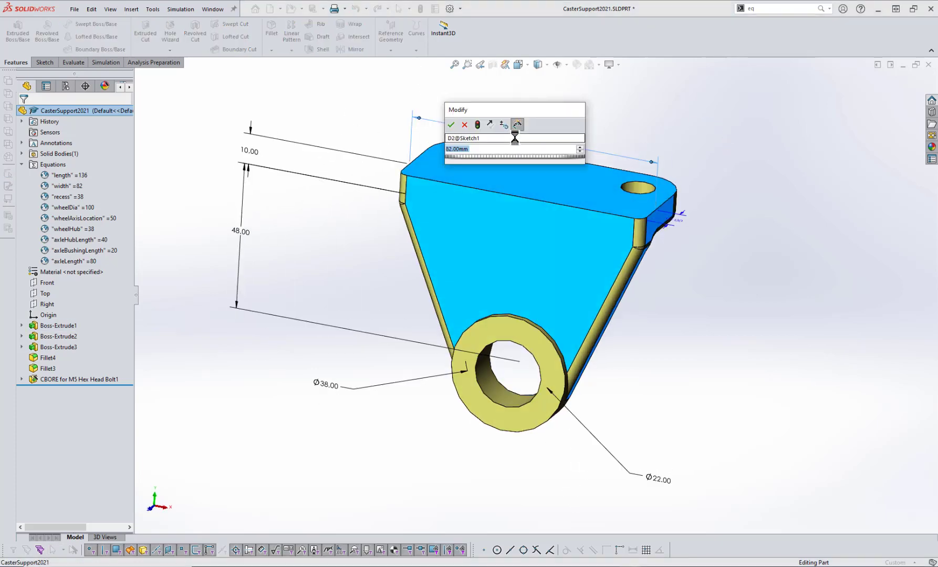
{"action": "type", "text": "="}
{"action": "key", "text": "Down"}
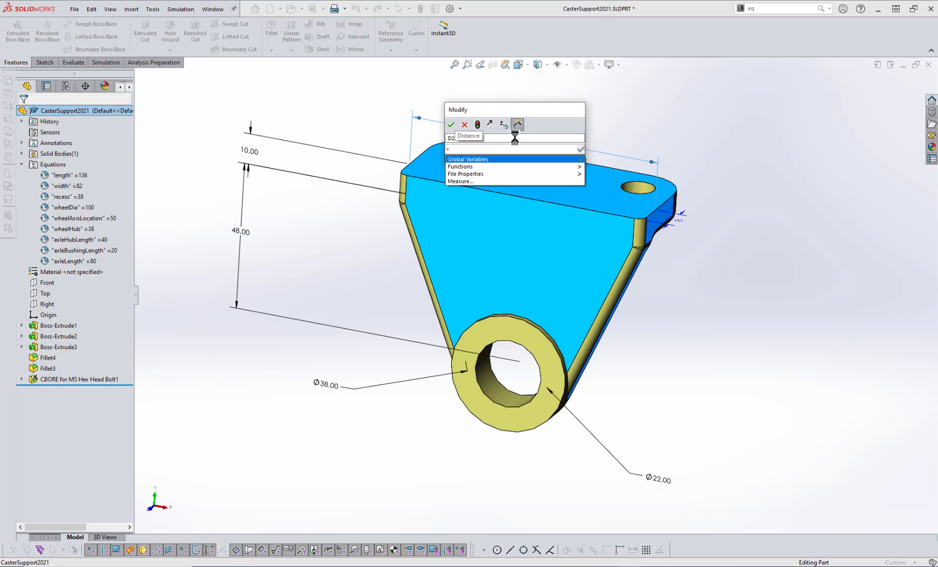
{"action": "key", "text": "Right"}
{"action": "key", "text": "Down"}
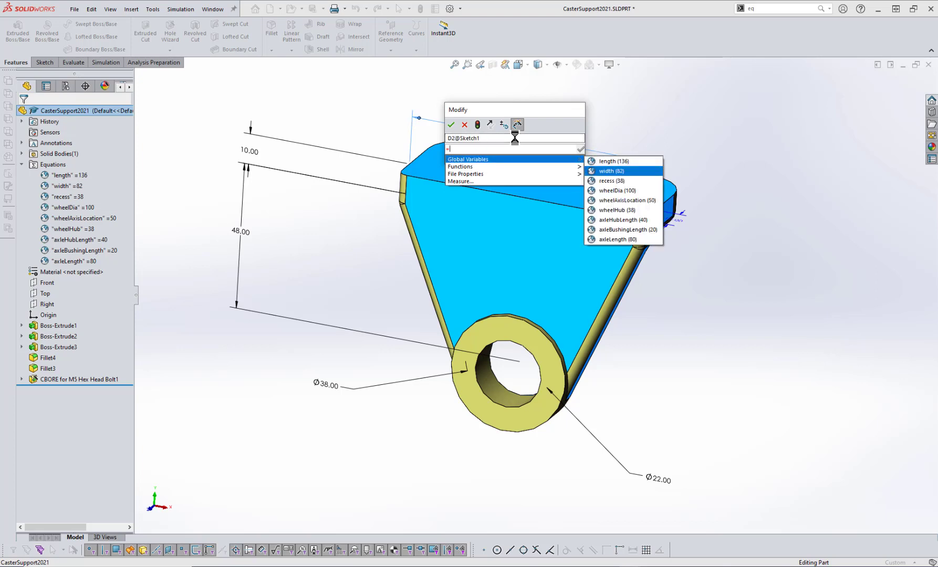
{"action": "key", "text": "Return"}
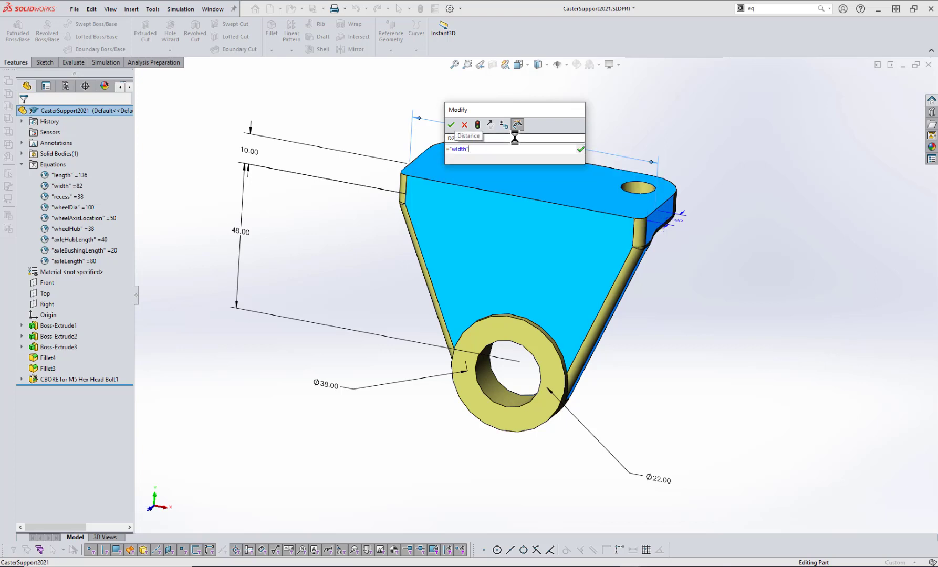
{"action": "left_click", "coordinate": [449, 124]}
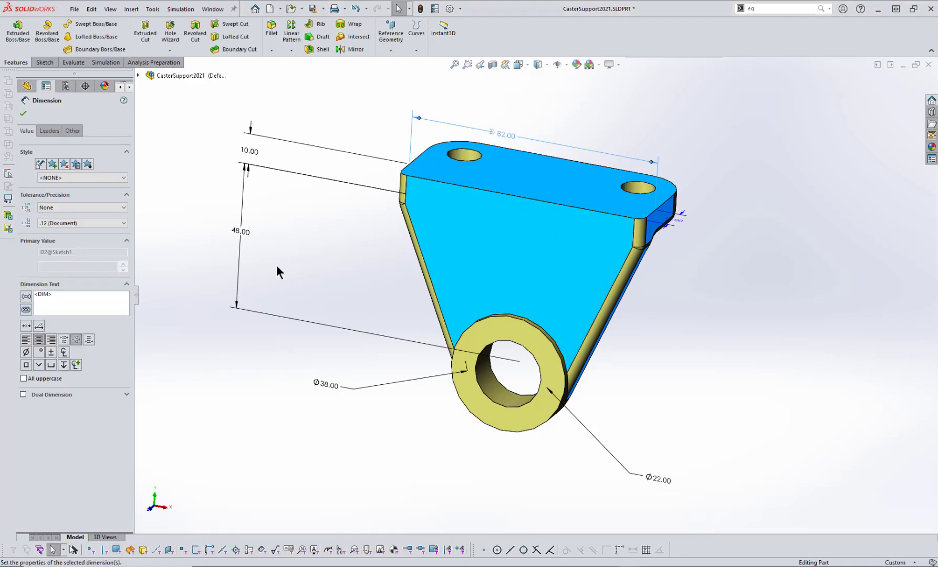
Step: Link the 48 mm vertical dimension of the caster support's Boss-Extrude1 to the global variable "wheelAxisLocation"
{"action": "double_click", "coordinate": [243, 234]}
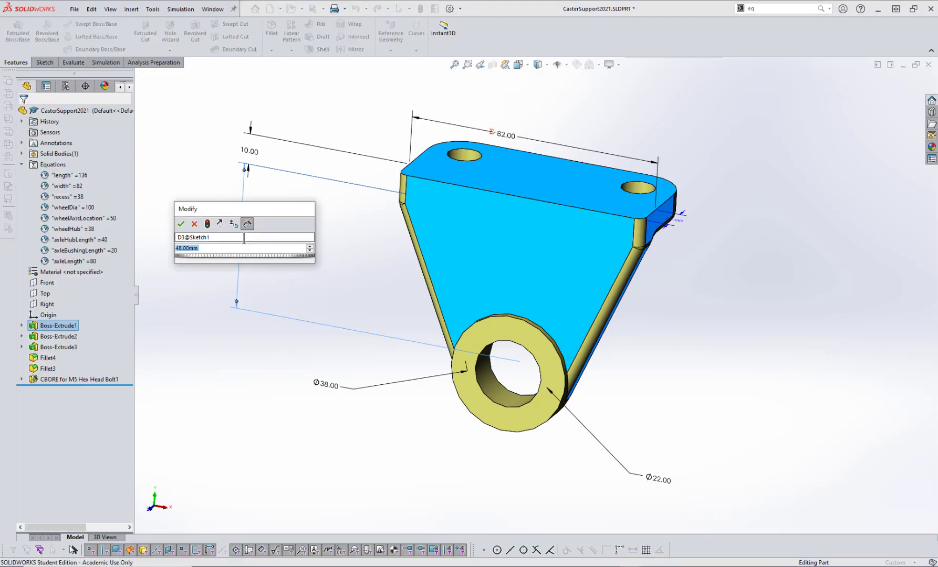
{"action": "type", "text": "="}
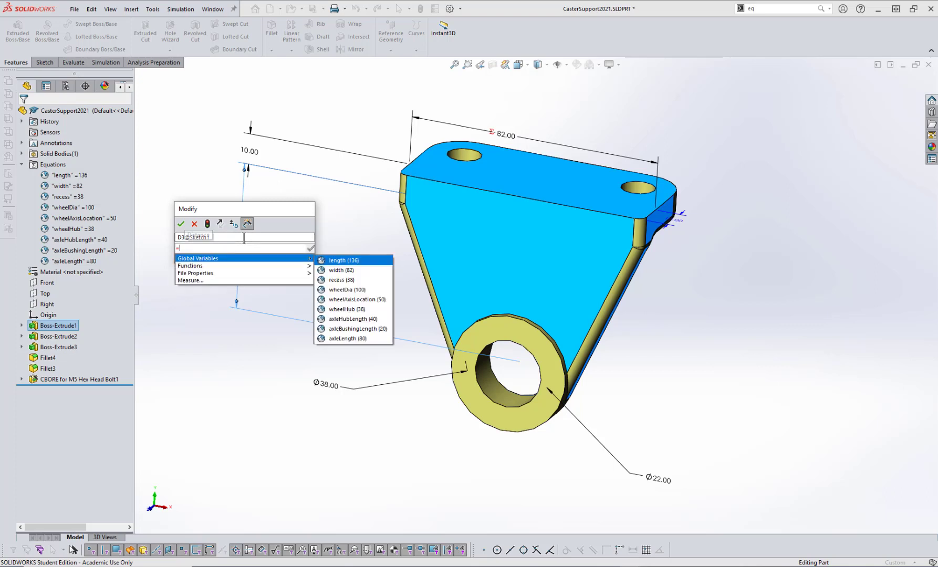
{"action": "key", "text": "Down"}
{"action": "key", "text": "Down"}
{"action": "key", "text": "Down"}
{"action": "key", "text": "Down"}
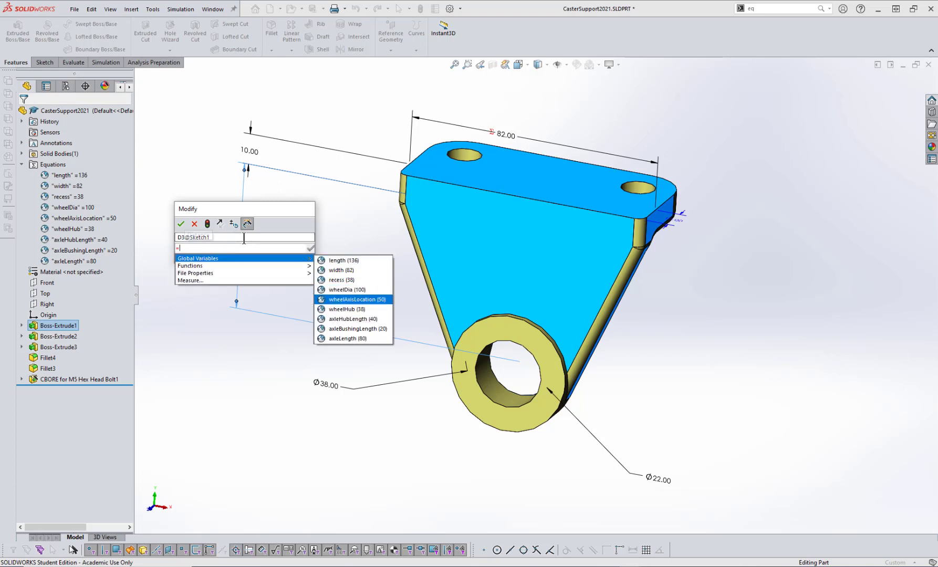
{"action": "key", "text": "Return"}
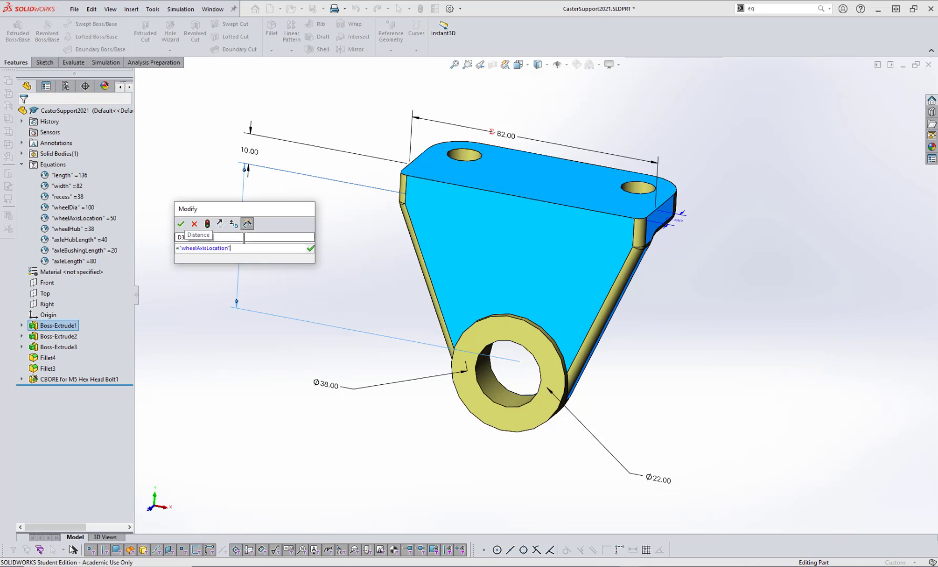
{"action": "left_click", "coordinate": [181, 225]}
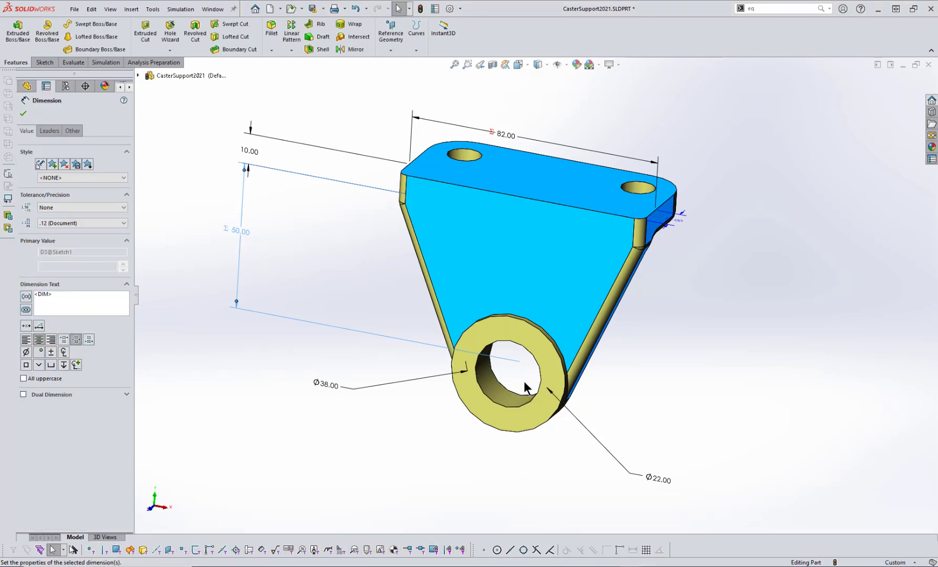
{"action": "key", "text": "z"}
{"action": "key", "text": "z"}
{"action": "middle_click_drag", "start_coordinate": [704, 400], "coordinate": [686, 388]}
{"action": "middle_click_drag", "start_coordinate": [621, 327], "coordinate": [600, 361]}
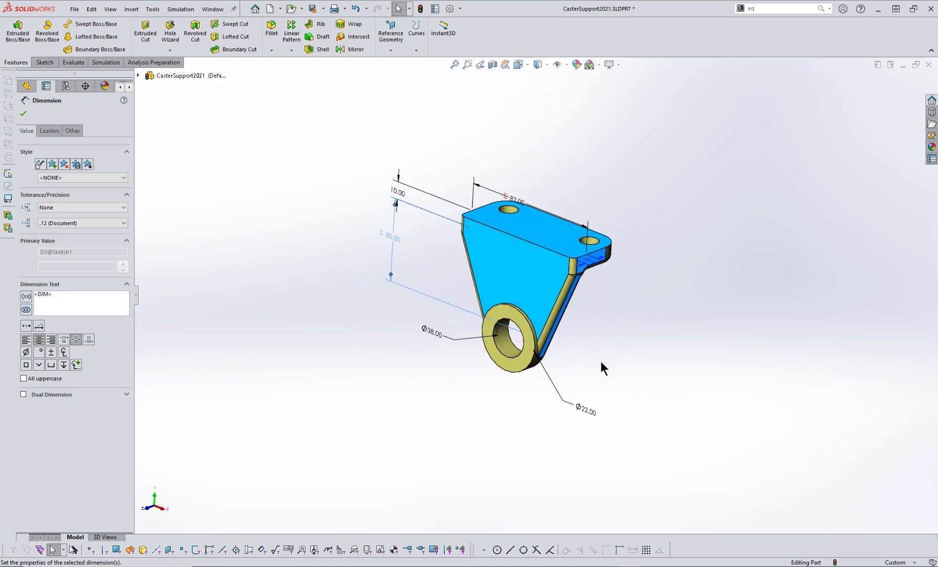
{"action": "key", "text": "Escape"}
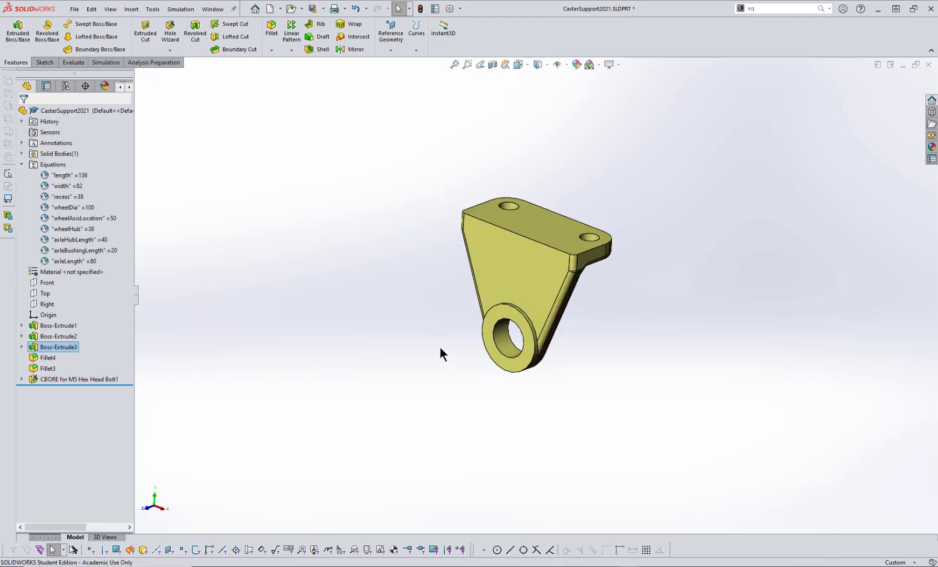
Step: Edit Boss-Extrude3 of the caster support and link its blind depth to the global variable "recess"
{"action": "middle_click_drag", "start_coordinate": [609, 300], "coordinate": [502, 216]}
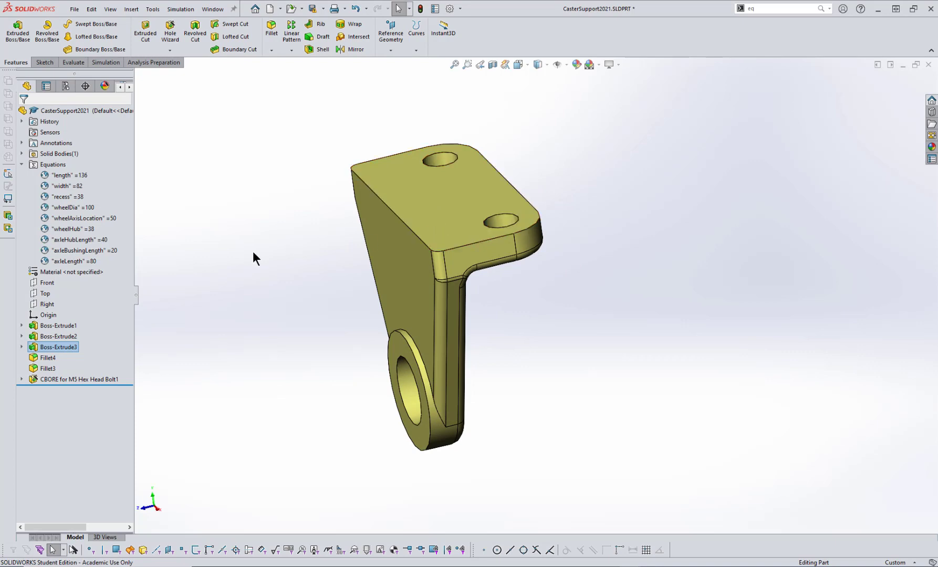
{"action": "right_click", "coordinate": [55, 348]}
{"action": "left_click", "coordinate": [62, 319]}
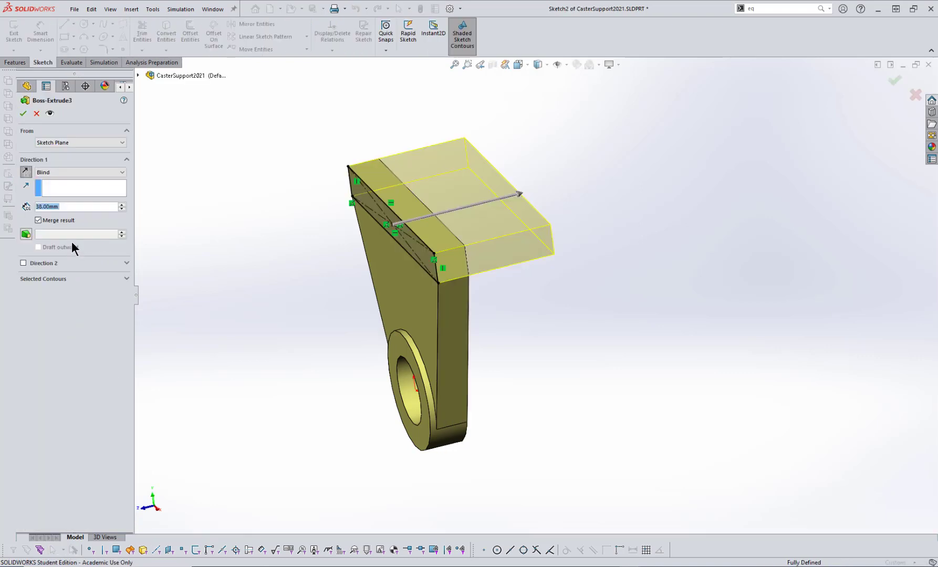
{"action": "type", "text": "="}
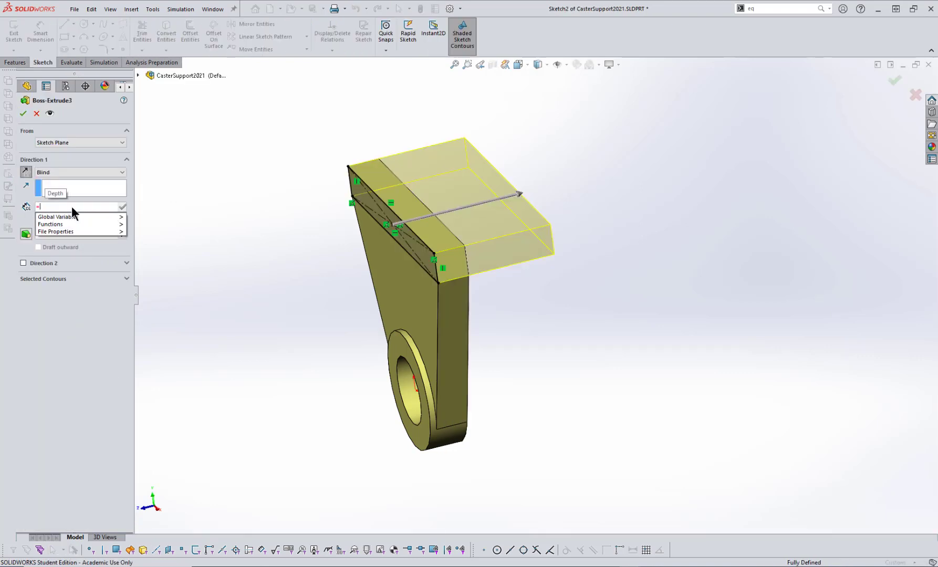
{"action": "mouse_move", "coordinate": [72, 209]}
{"action": "key", "text": "Down"}
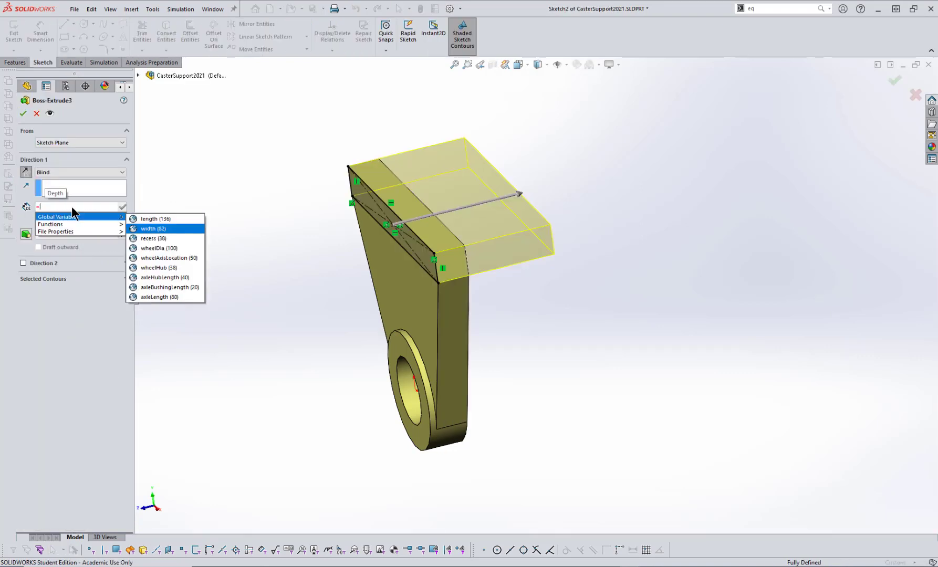
{"action": "key", "text": "Down"}
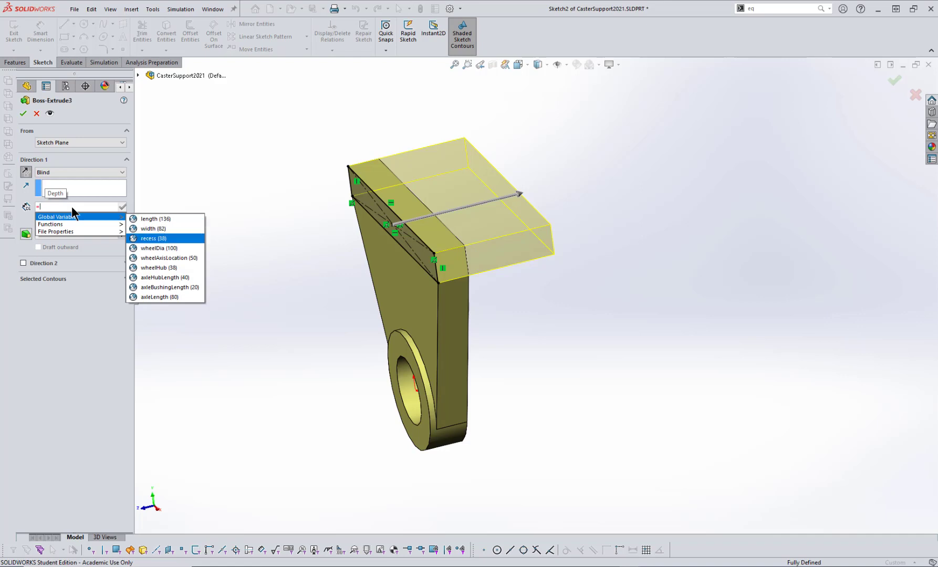
{"action": "key", "text": "Return"}
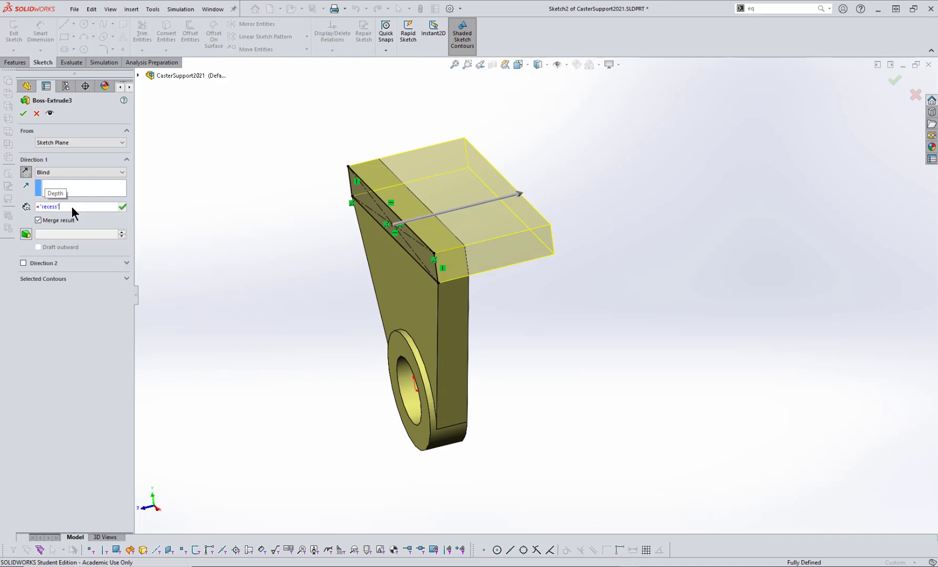
{"action": "left_click", "coordinate": [24, 114]}
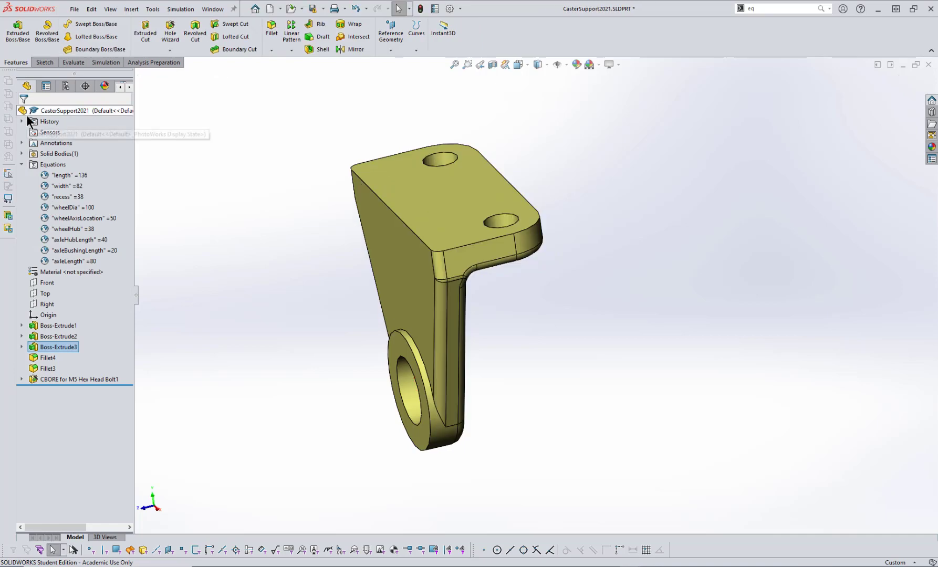
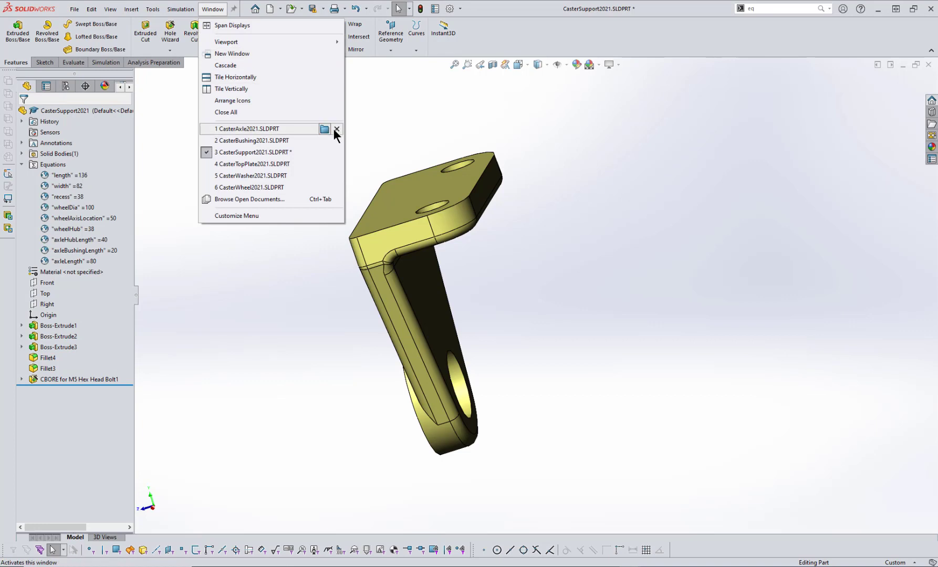
Step: Switch to the CasterTopPlate2021 part and try to edit the 82 mm width dimension of its Boss-Extrude1
{"action": "left_click", "coordinate": [275, 164]}
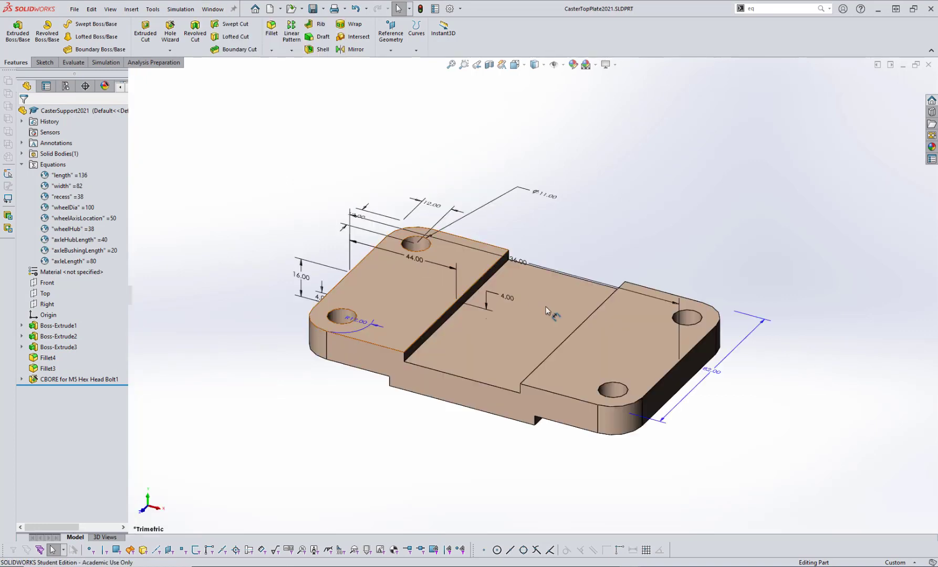
{"action": "left_click_drag", "start_coordinate": [753, 340], "coordinate": [778, 346]}
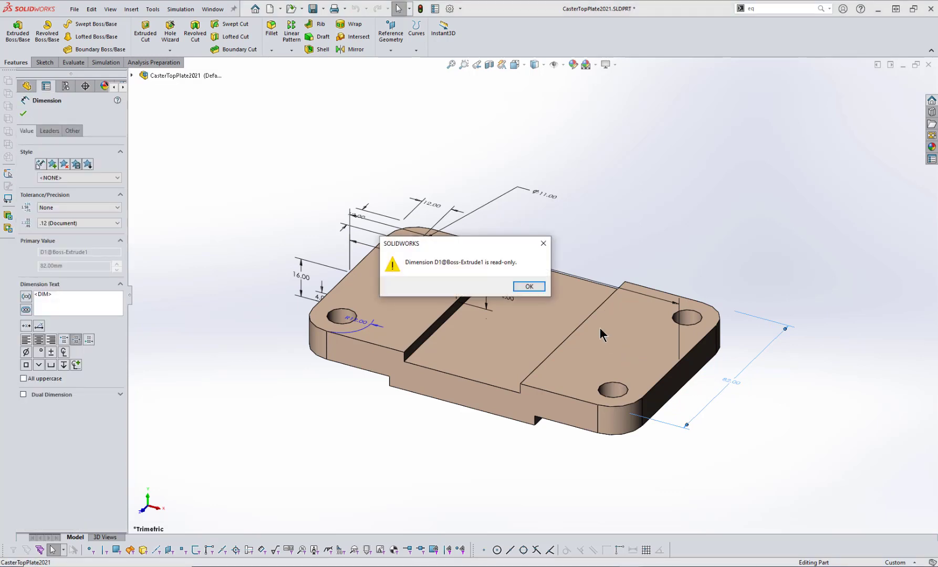
{"action": "key", "text": "Return"}
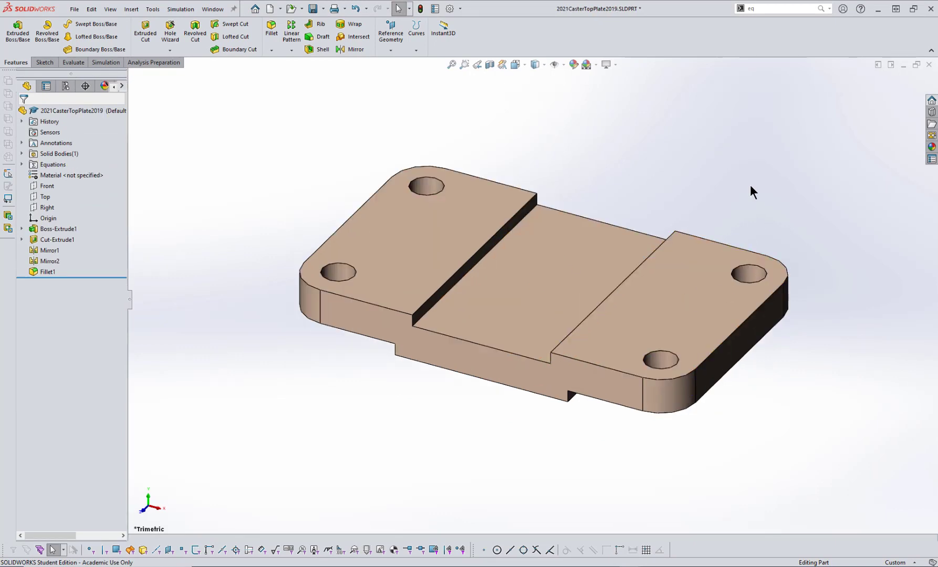
Step: Link the 82 mm extrusion depth of Boss-Extrude1 in the 2021CasterTopPlate2019 part to the global variable "width"
{"action": "double_click", "coordinate": [675, 320]}
{"action": "double_click", "coordinate": [779, 336]}
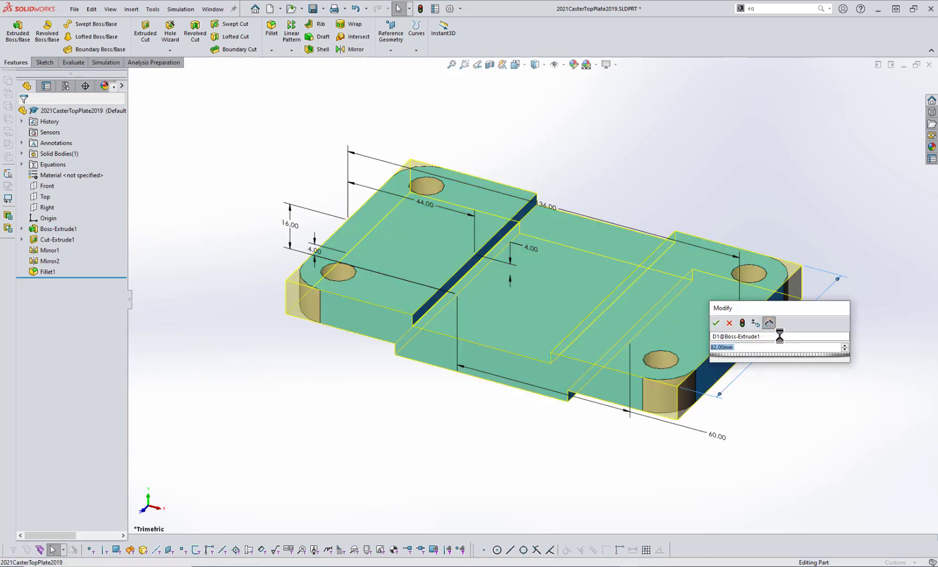
{"action": "type", "text": "="}
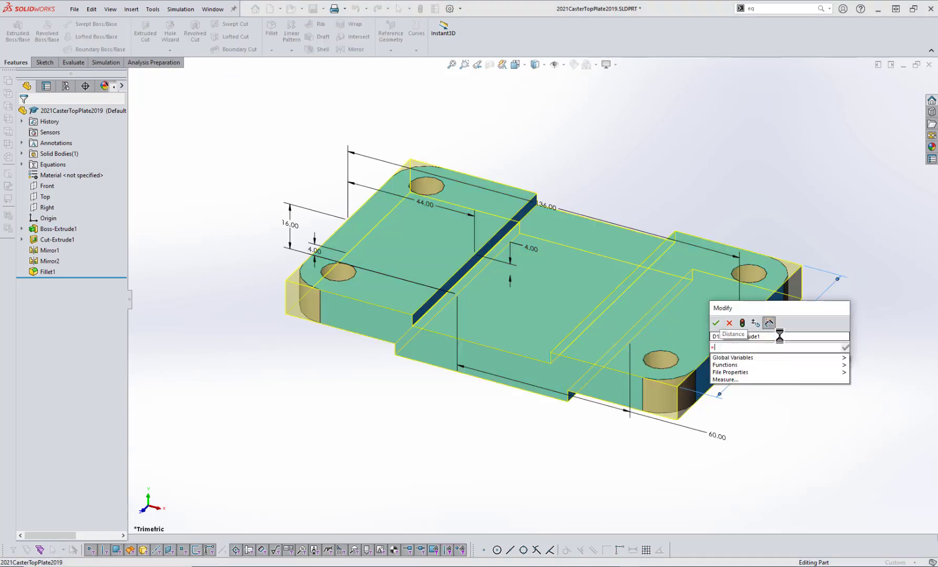
{"action": "key", "text": "Down"}
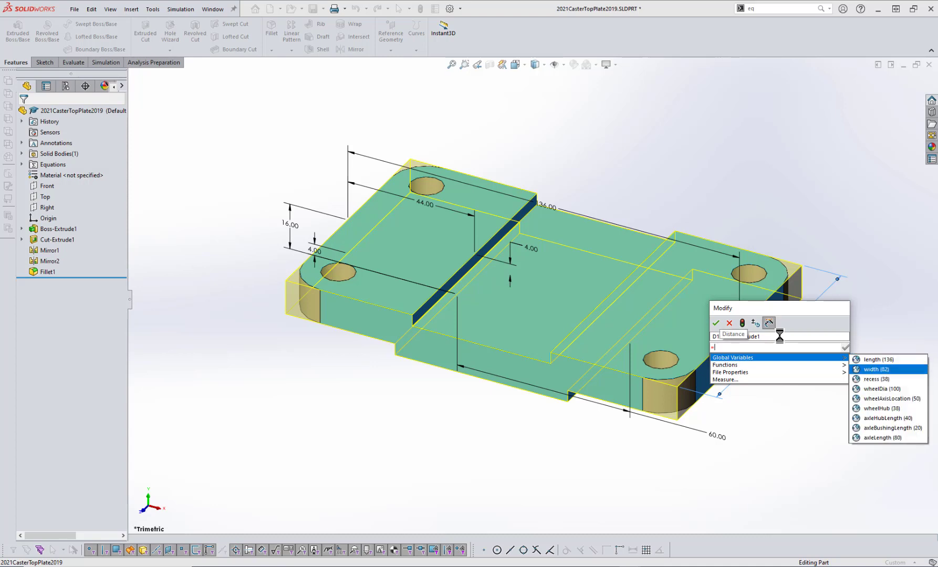
{"action": "key", "text": "Return"}
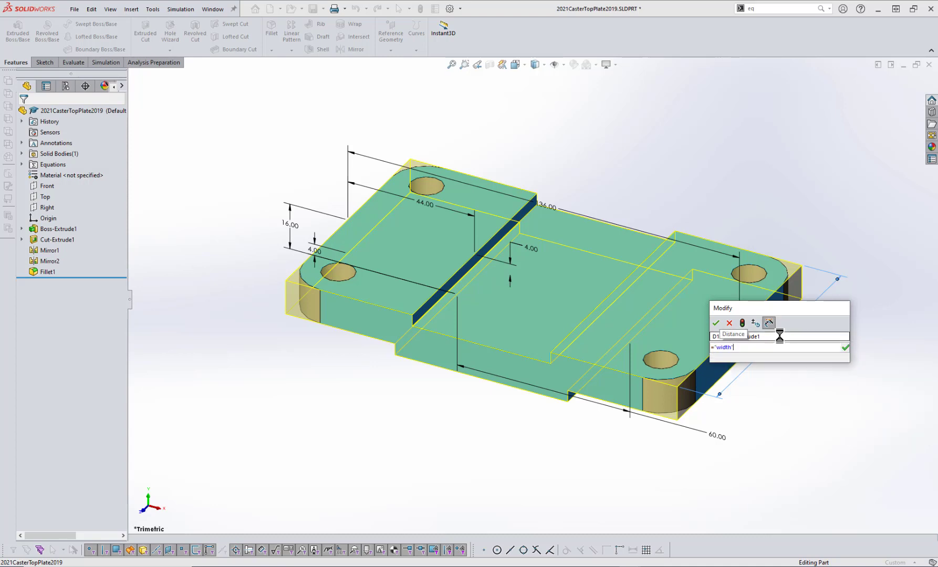
{"action": "left_click", "coordinate": [715, 323]}
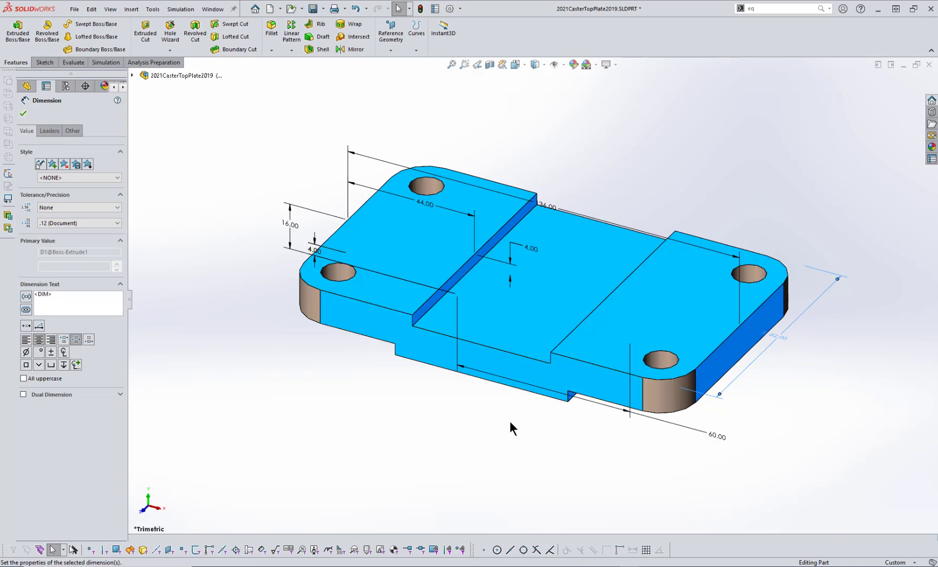
{"action": "left_click", "coordinate": [689, 443]}
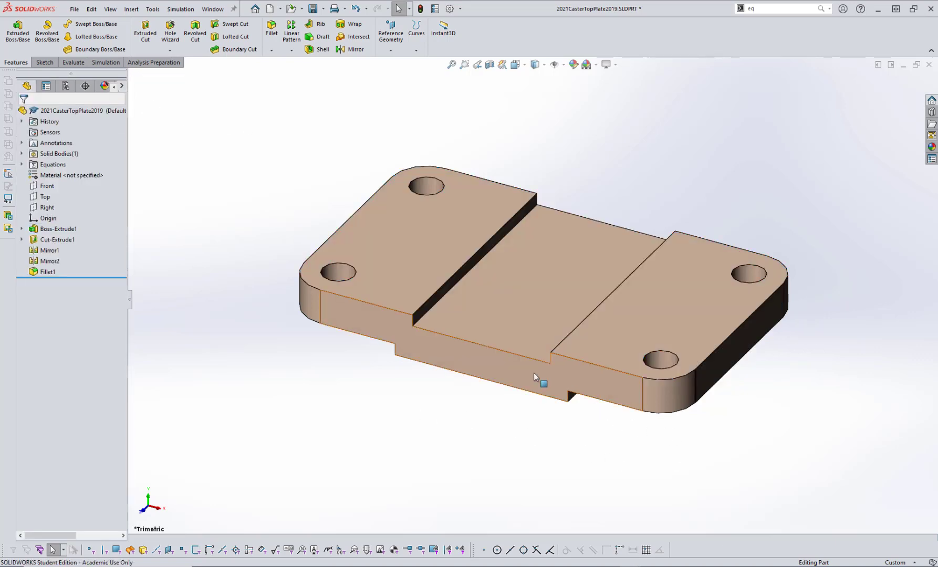
Step: Open Sketch1 of the top plate's Boss-Extrude1 for editing and delete the 60 mm dimension below the profile
{"action": "left_click", "coordinate": [22, 229]}
{"action": "right_click", "coordinate": [71, 237]}
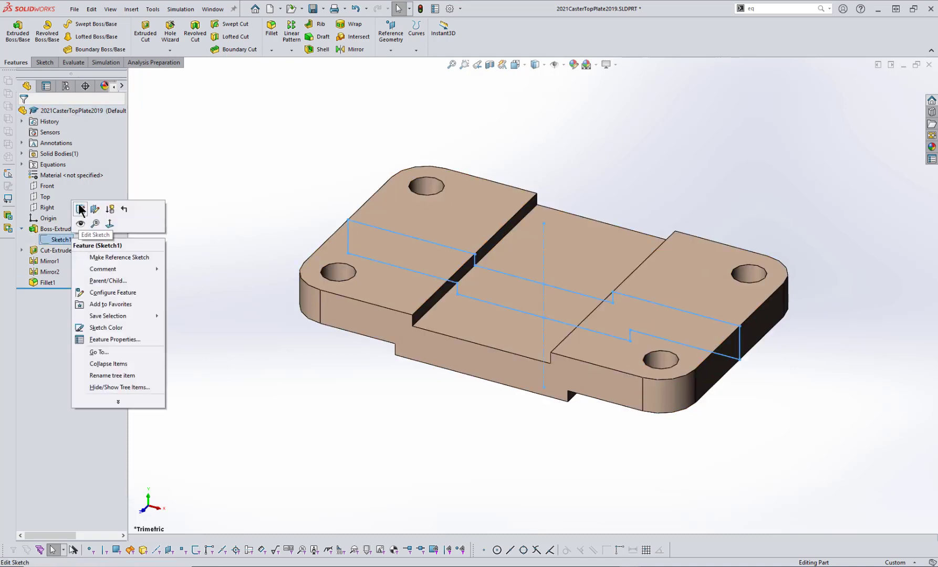
{"action": "left_click", "coordinate": [80, 210]}
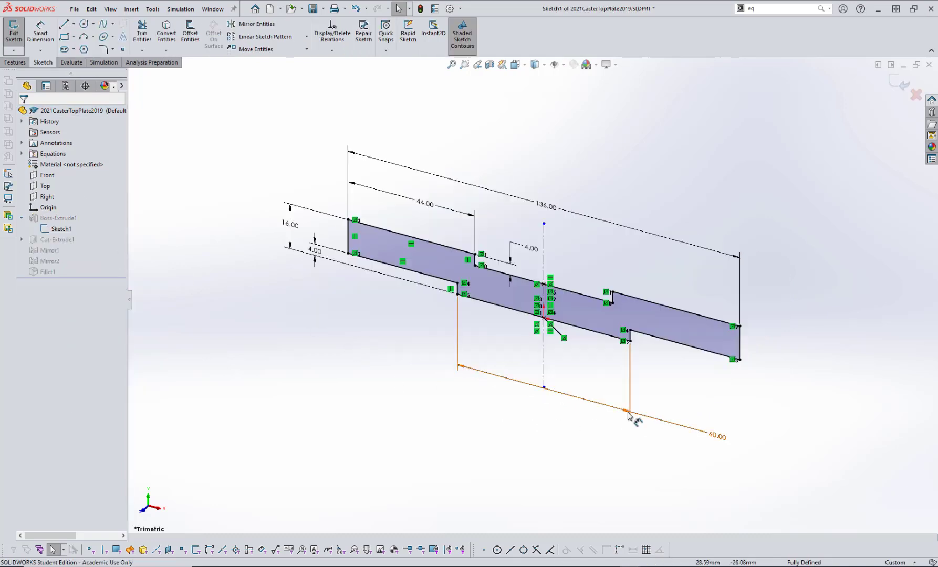
{"action": "left_click", "coordinate": [628, 415]}
{"action": "key", "text": "Delete"}
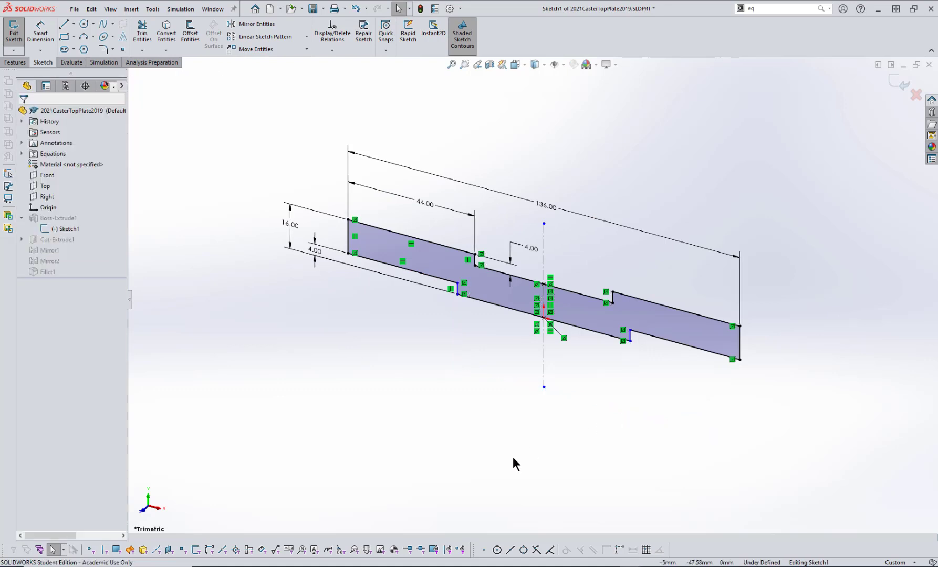
Step: Dimension the lower horizontal edge of the profile's outer recess, link it to the global variable "recess", and exit the sketch
{"action": "key", "text": "d"}
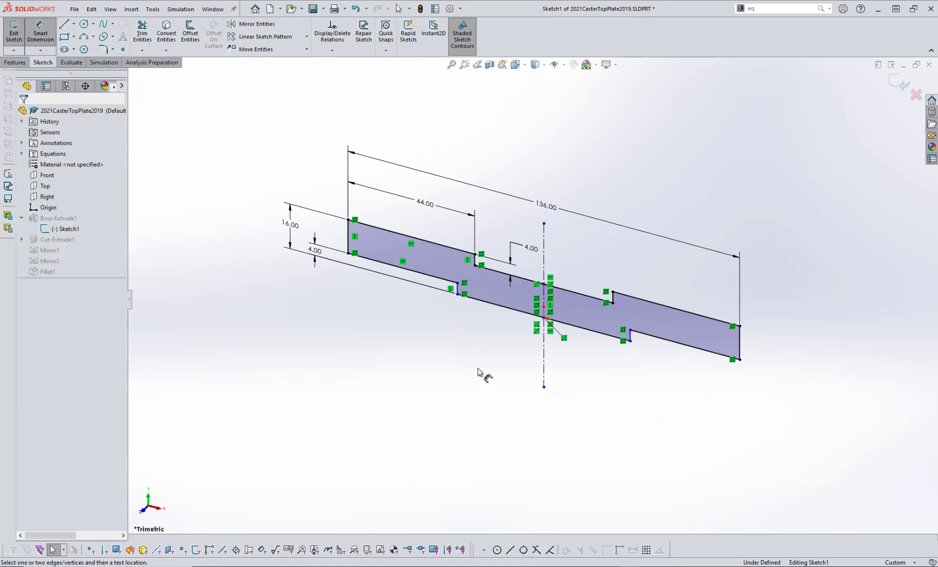
{"action": "left_click", "coordinate": [360, 257]}
{"action": "left_click", "coordinate": [377, 311]}
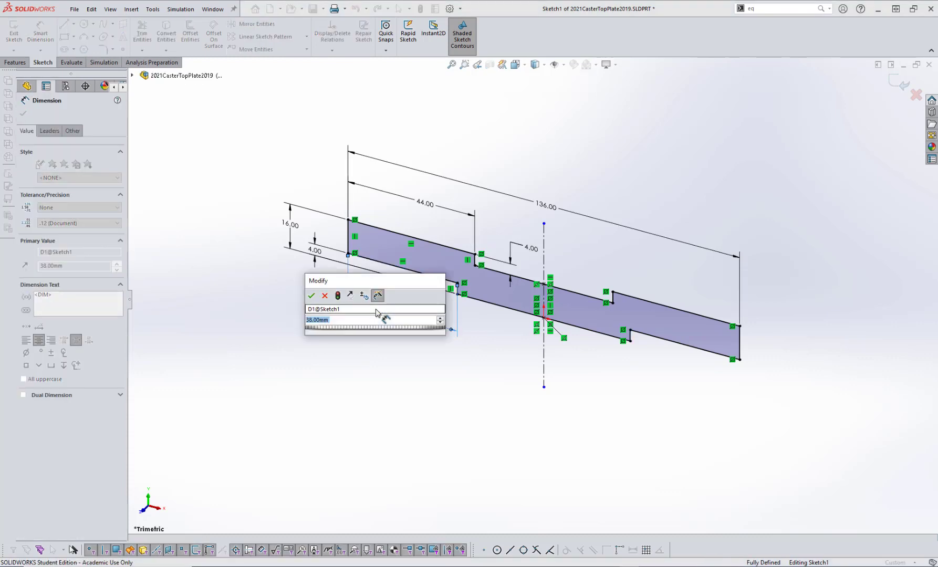
{"action": "type", "text": "="}
{"action": "key", "text": "Down"}
{"action": "key", "text": "Right"}
{"action": "key", "text": "Down"}
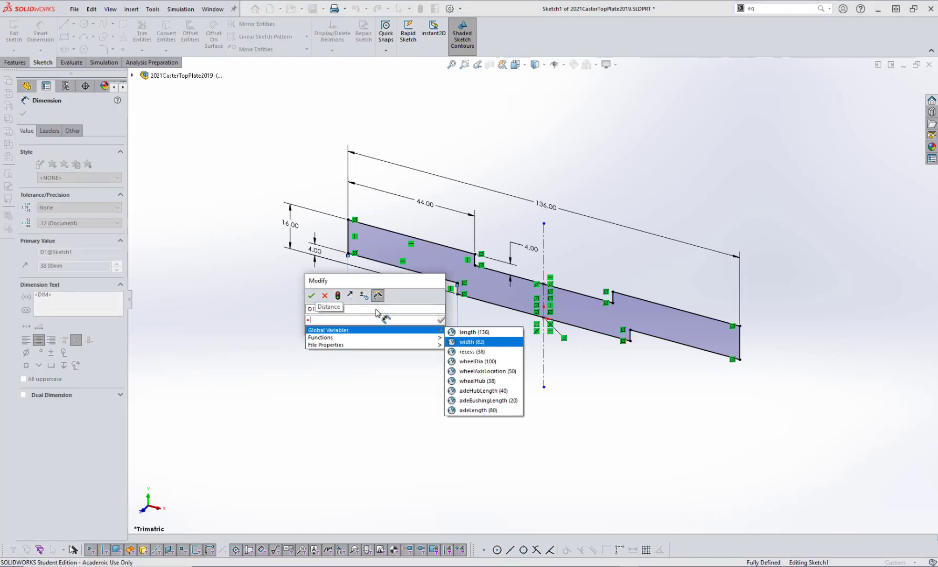
{"action": "key", "text": "Escape"}
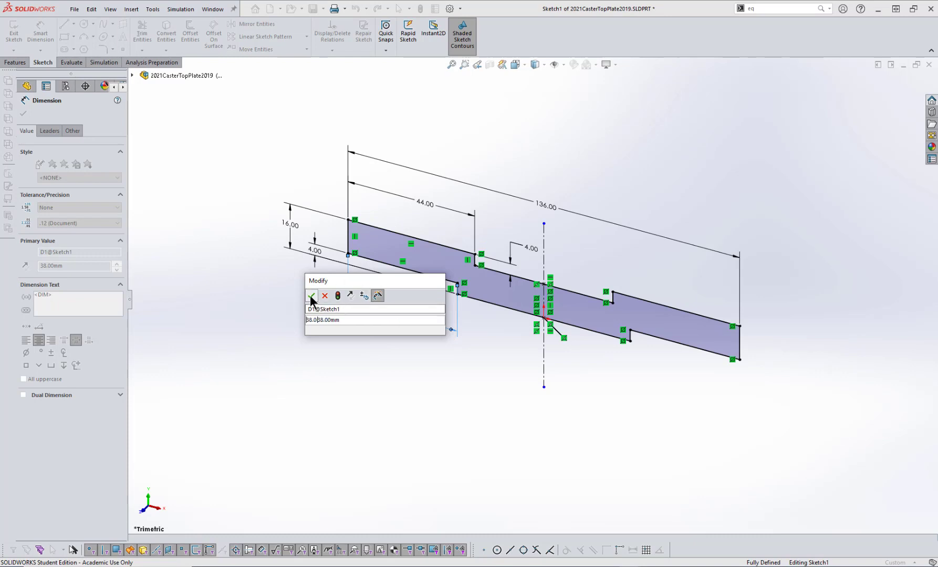
{"action": "left_click", "coordinate": [311, 296]}
{"action": "left_click", "coordinate": [760, 175]}
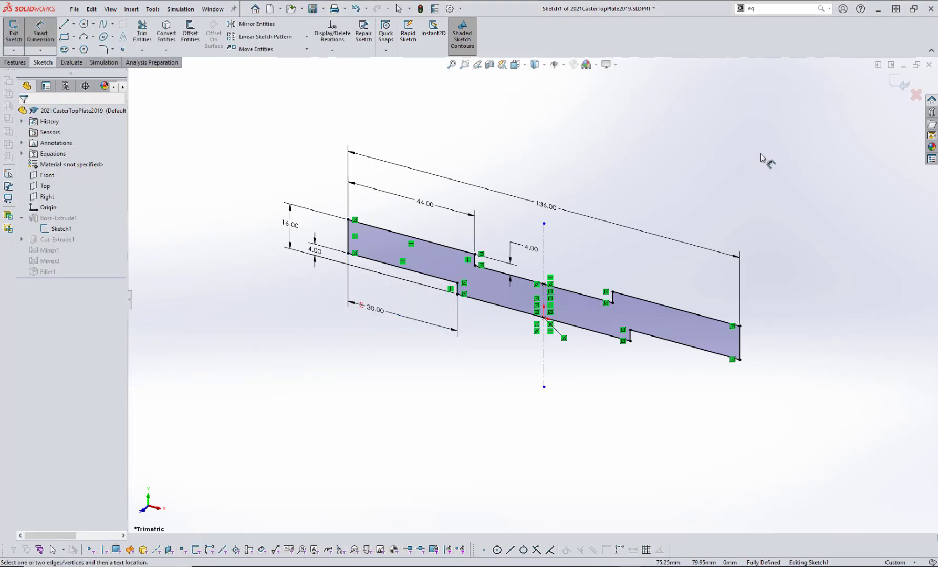
{"action": "left_click", "coordinate": [910, 84]}
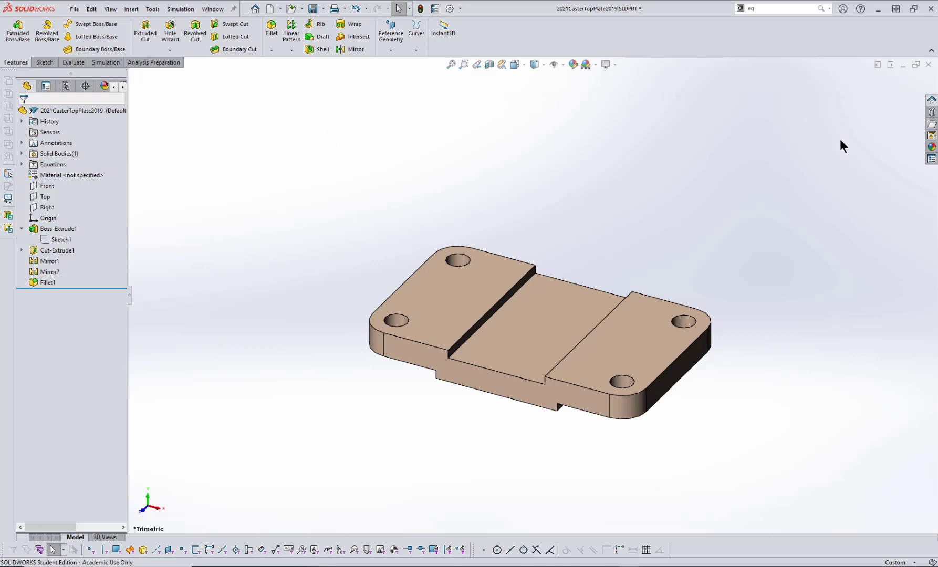
Step: Restore the part windows so the top plate and caster support show together, and bring up equations.txt in Notepad
{"action": "left_click", "coordinate": [916, 64]}
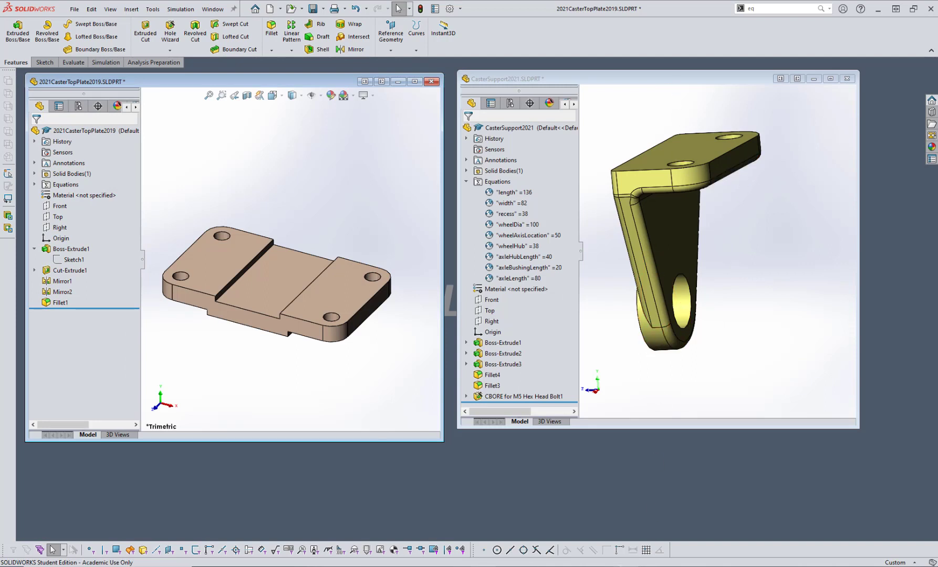
{"action": "left_click", "coordinate": [486, 564]}
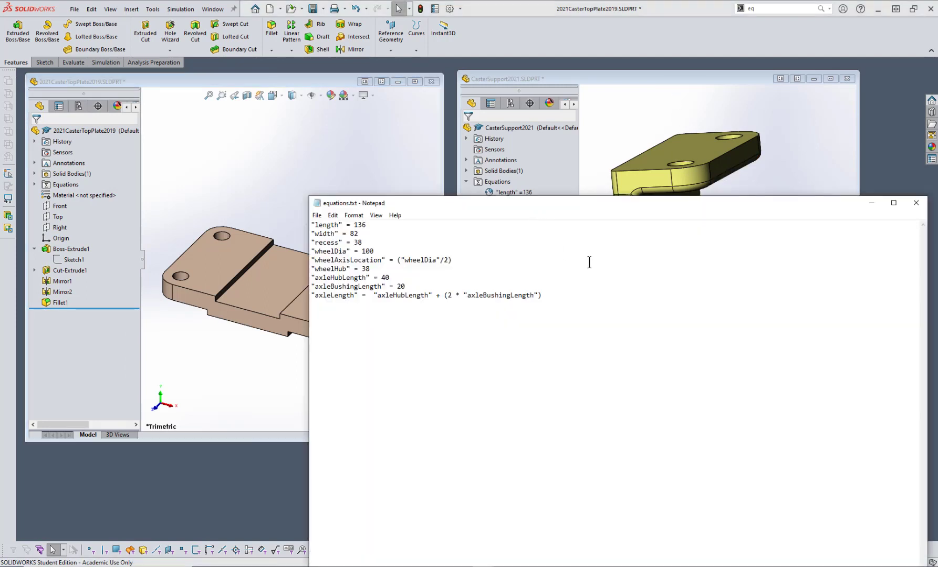
Step: Move the equations.txt window clear of the models and set "length" to 1142 and "width" to 88
{"action": "left_click_drag", "start_coordinate": [544, 206], "coordinate": [695, 328]}
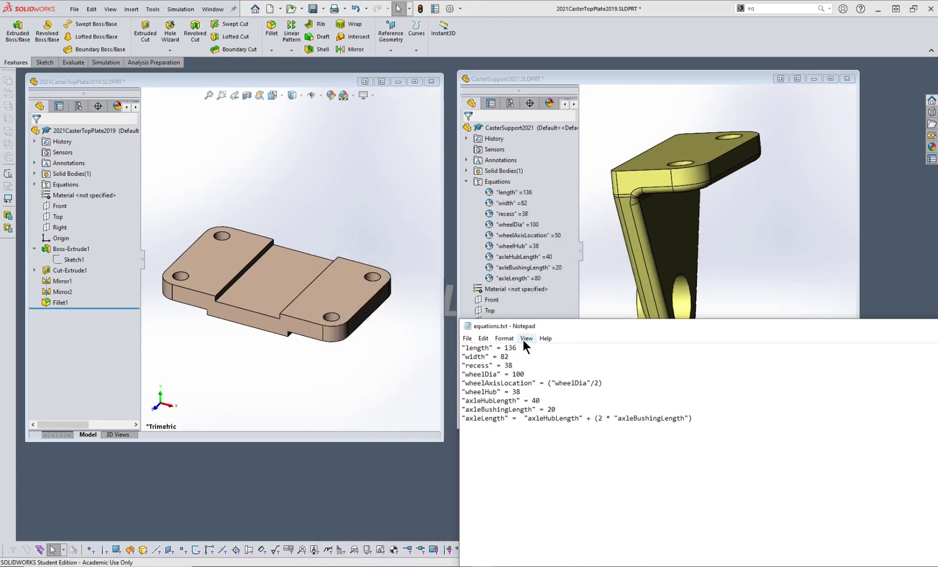
{"action": "left_click", "coordinate": [528, 348]}
{"action": "key", "text": "BackSpace"}
{"action": "key", "text": "BackSpace"}
{"action": "type", "text": "142"}
{"action": "left_click", "coordinate": [508, 356]}
{"action": "key", "text": "BackSpace"}
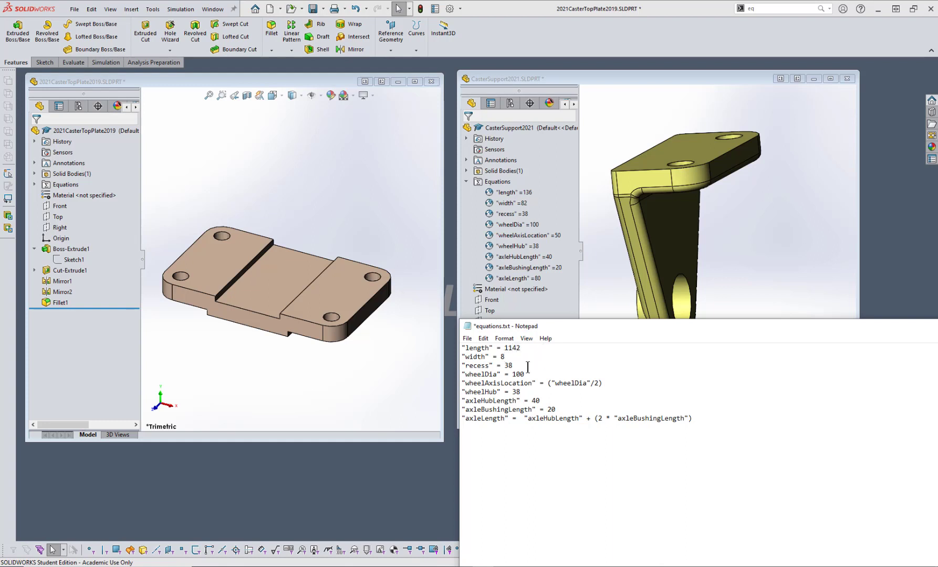
{"action": "type", "text": "8"}
Step: Set "wheelDia" to 150 and "recess" to 44 in equations.txt and save the file
{"action": "left_click", "coordinate": [526, 374]}
{"action": "key", "text": "BackSpace"}
{"action": "key", "text": "BackSpace"}
{"action": "type", "text": "50"}
{"action": "left_click", "coordinate": [512, 364]}
{"action": "key", "text": "BackSpace"}
{"action": "key", "text": "BackSpace"}
{"action": "type", "text": "44"}
{"action": "key", "text": "ctrl+s"}
Step: Rebuild the CasterSupport2021 part and the 2021CasterTopPlate2019 part to take on the edited variables
{"action": "left_click", "coordinate": [756, 241]}
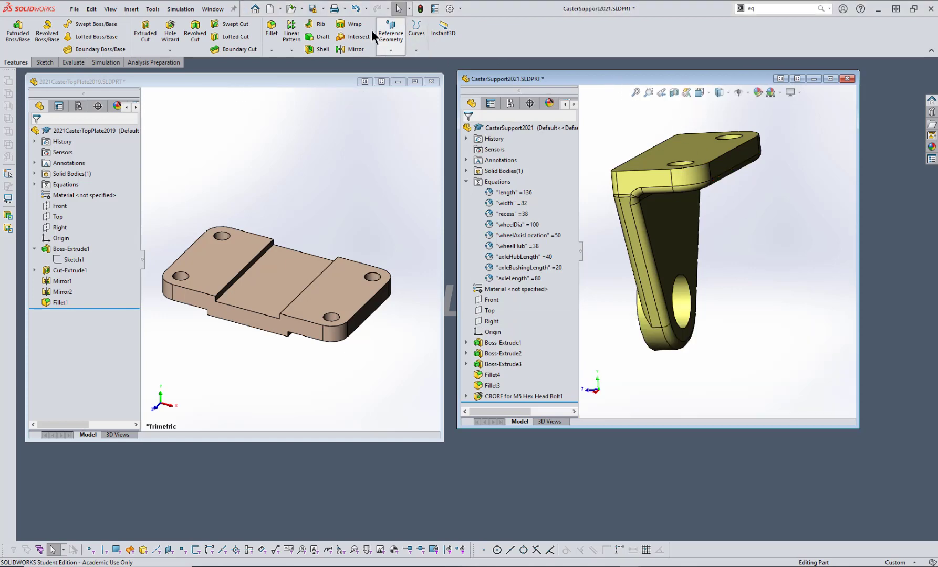
{"action": "left_click", "coordinate": [421, 8]}
{"action": "scroll", "coordinate": [787, 168], "scroll_direction": "up", "scroll_amount": 3}
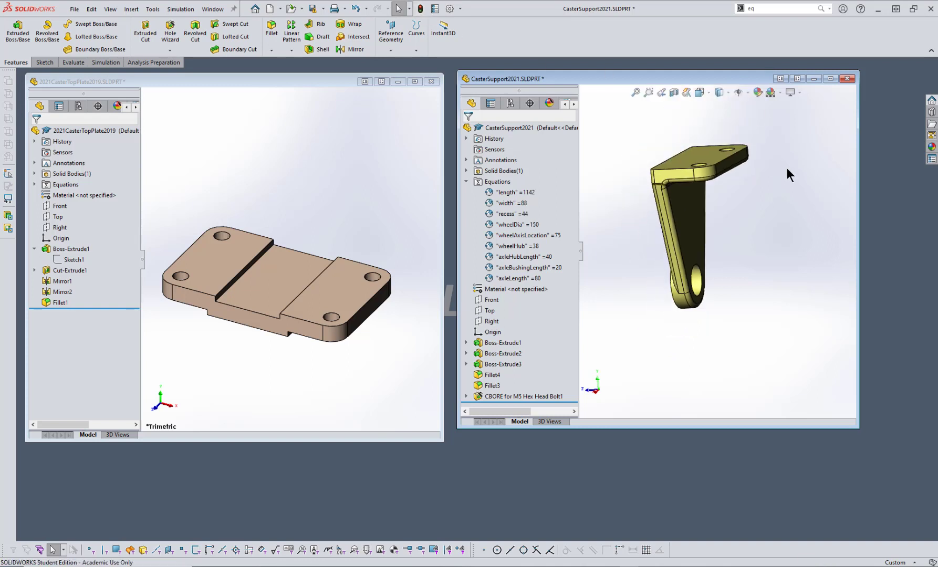
{"action": "left_click", "coordinate": [348, 156]}
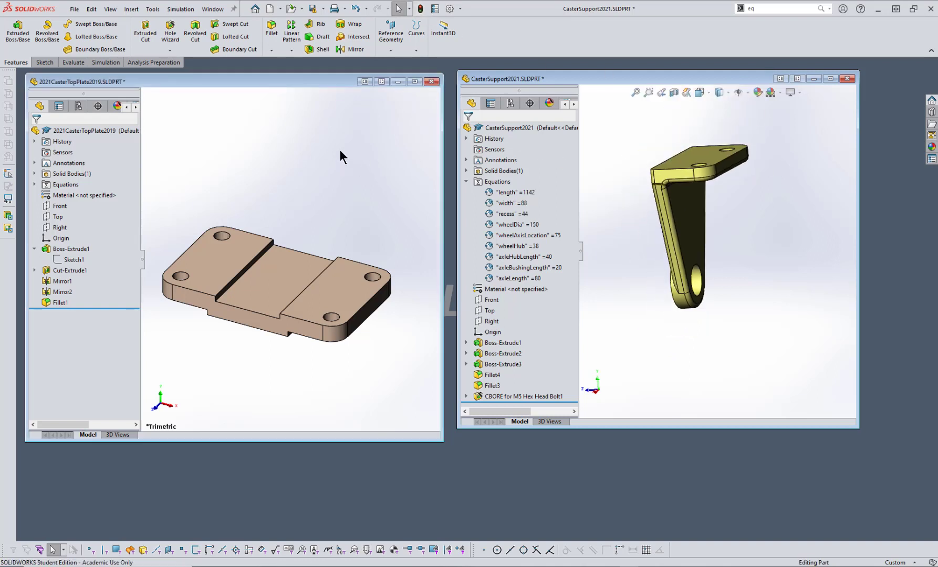
{"action": "left_click", "coordinate": [420, 8]}
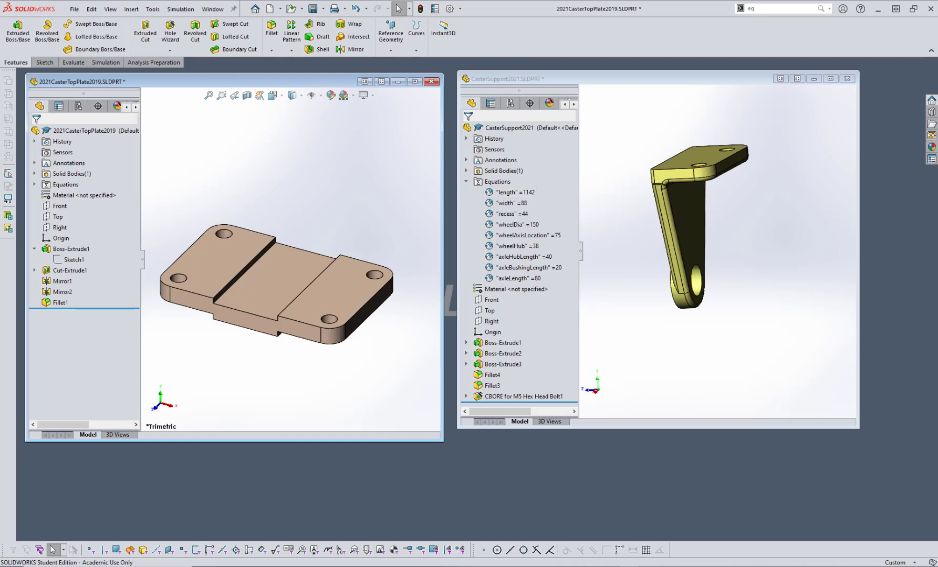
Step: Bring equations.txt back up and append "mm" to the "length", "width", "recess" and "wheelDia" values
{"action": "mouse_move", "coordinate": [483, 566]}
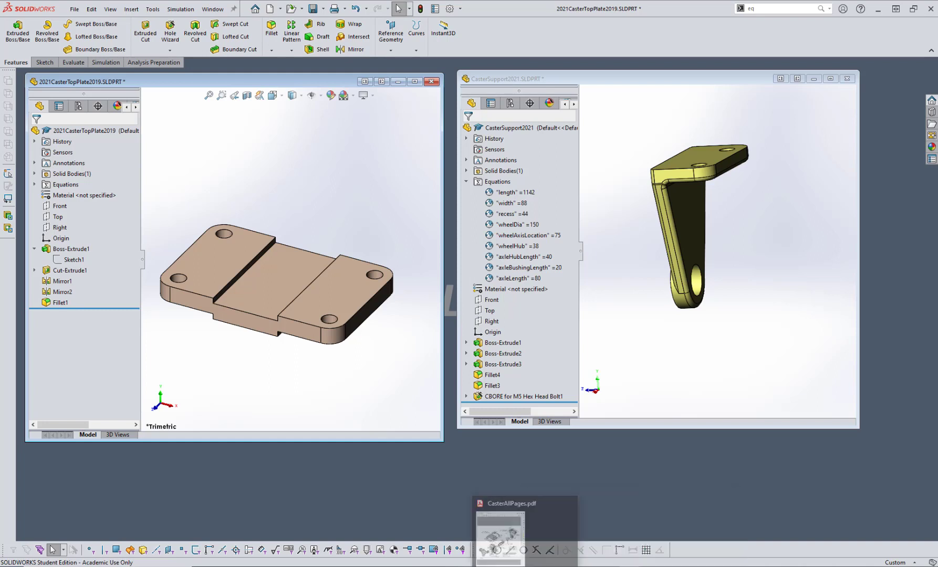
{"action": "left_click", "coordinate": [483, 530]}
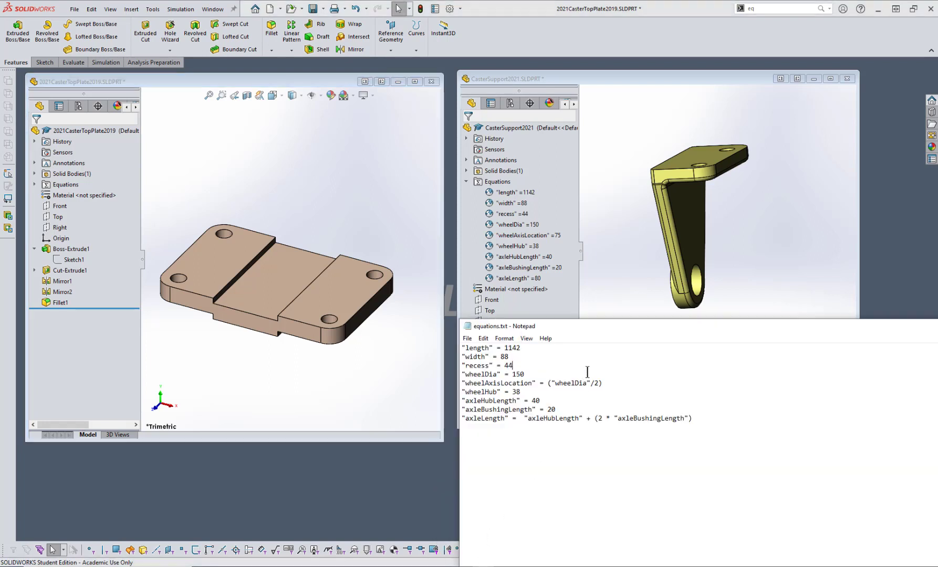
{"action": "left_click", "coordinate": [542, 350]}
{"action": "type", "text": "mm"}
{"action": "key", "text": "Down"}
{"action": "type", "text": "mmmm"}
{"action": "key", "text": "Down"}
{"action": "type", "text": "mm"}
Step: Append "mm" to the "wheelHub", "axleHubLength" and "axleBushingLength" values in equations.txt
{"action": "left_click", "coordinate": [525, 392]}
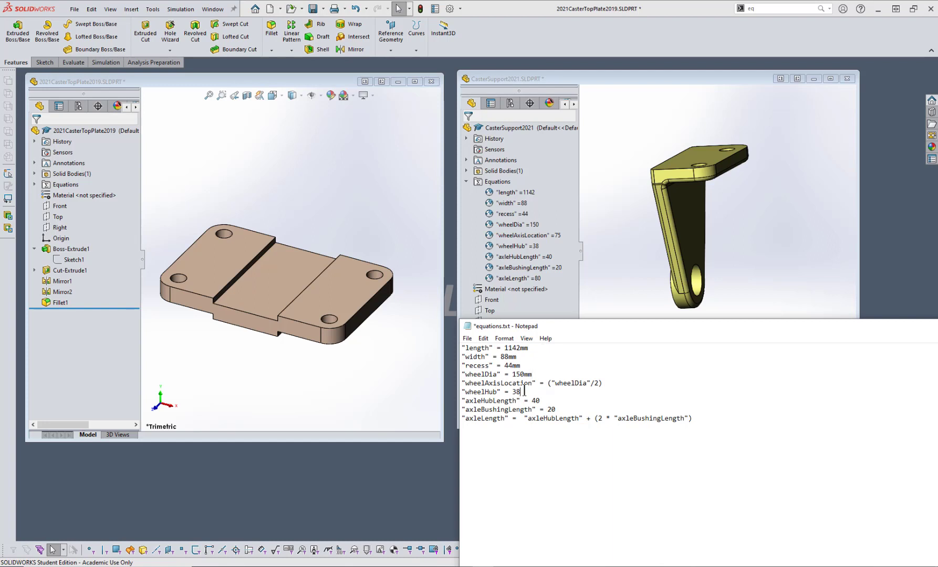
{"action": "type", "text": "mm"}
{"action": "left_click", "coordinate": [540, 401]}
{"action": "type", "text": "mm"}
{"action": "left_click", "coordinate": [556, 409]}
{"action": "type", "text": "mm"}
{"action": "left_click", "coordinate": [630, 462]}
Step: Create a new assembly from a blank template and place 2021CasterTopPlate2019 at its origin
{"action": "left_click", "coordinate": [74, 8]}
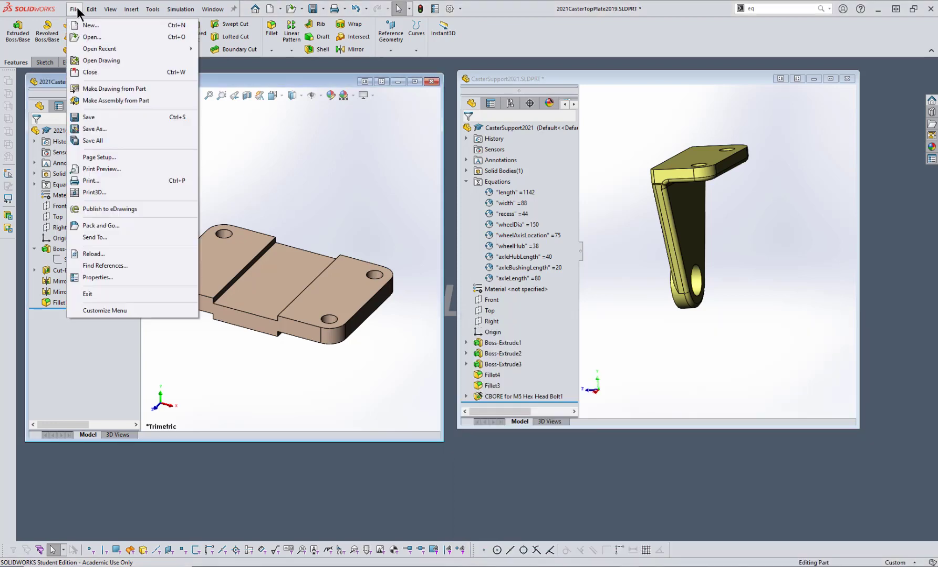
{"action": "left_click", "coordinate": [81, 23]}
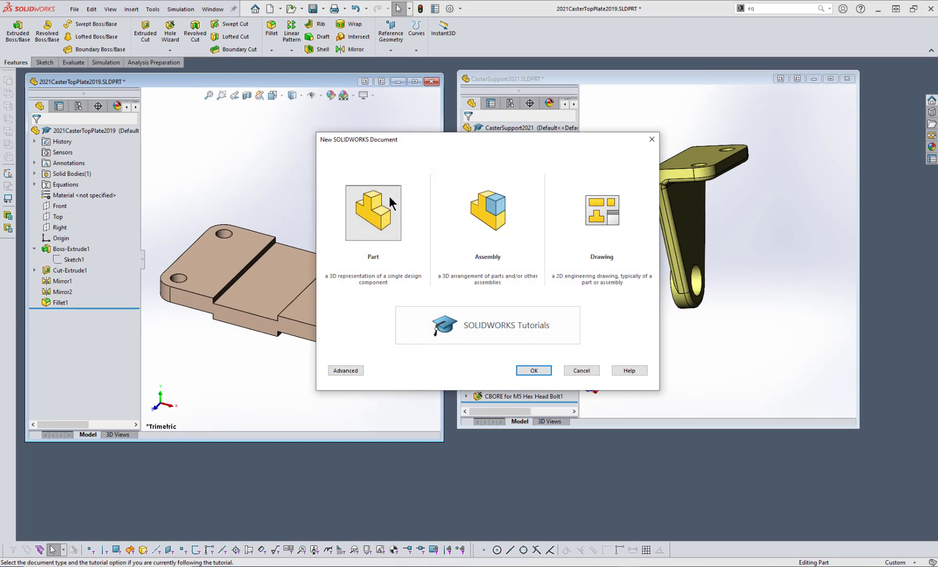
{"action": "double_click", "coordinate": [491, 213]}
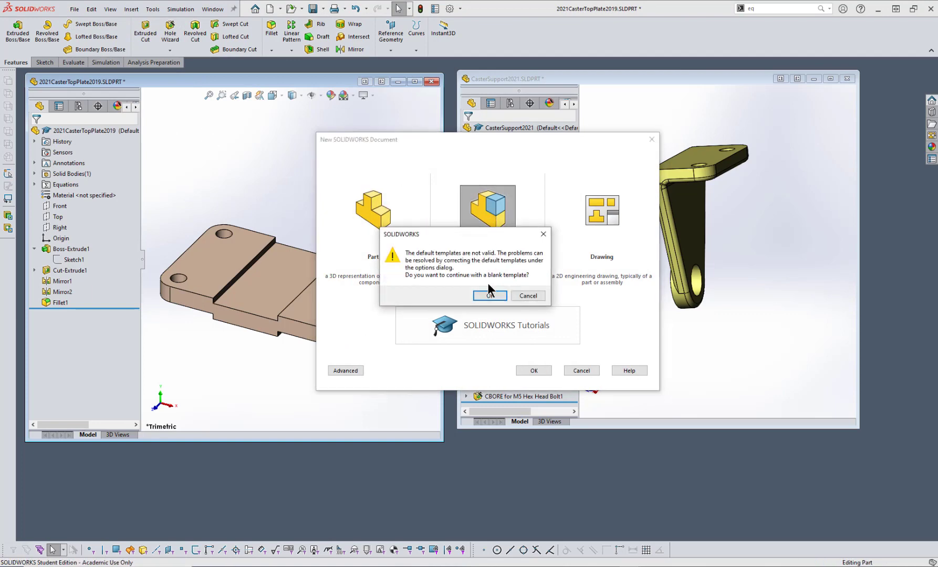
{"action": "left_click", "coordinate": [490, 296]}
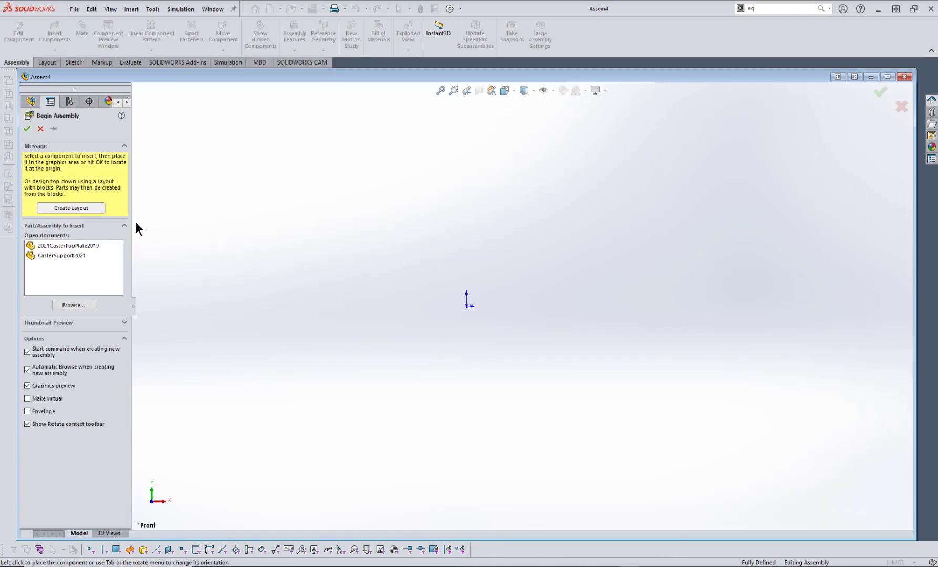
{"action": "left_click", "coordinate": [69, 246]}
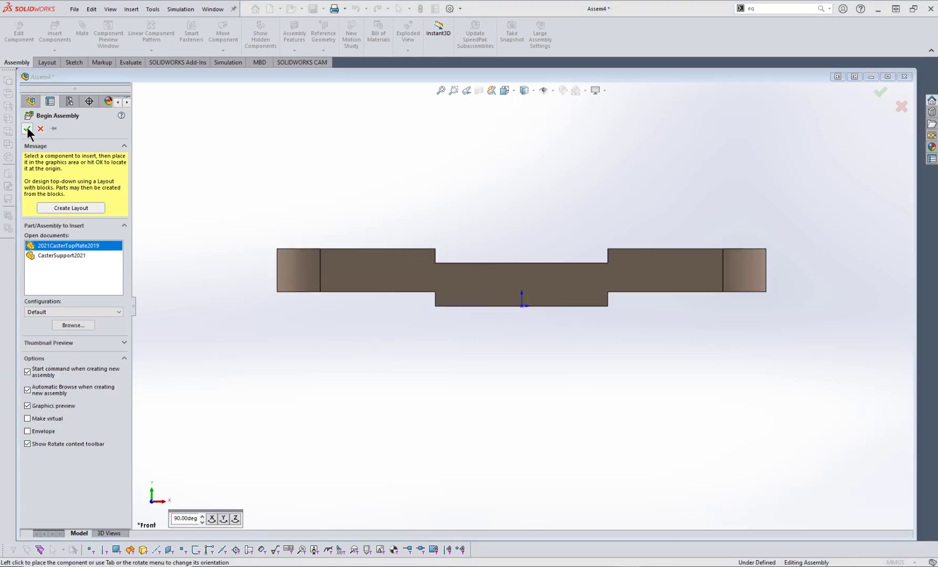
{"action": "left_click", "coordinate": [27, 129]}
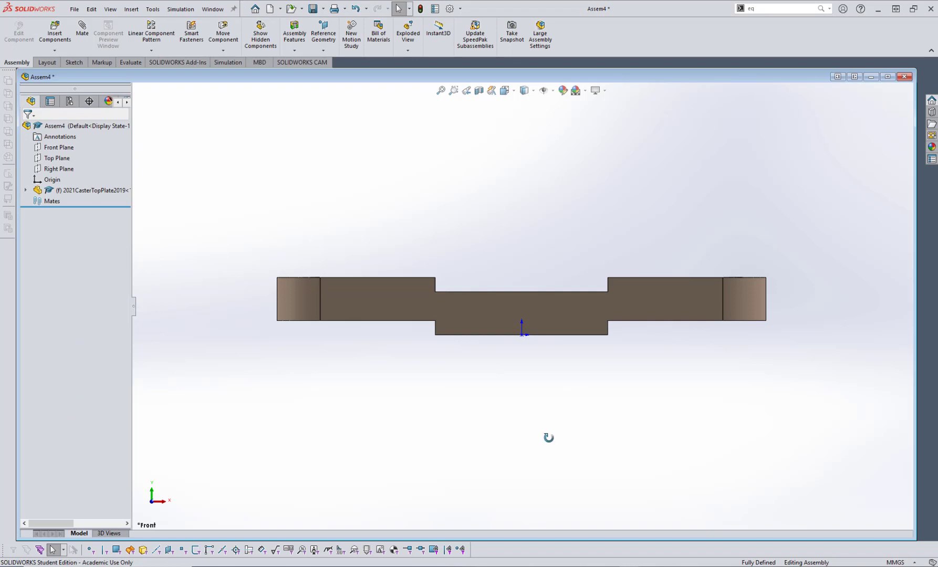
Step: Import equations.txt into the assembly's equations with all global variables linked to the external file
{"action": "left_click", "coordinate": [770, 8]}
{"action": "type", "text": "eq"}
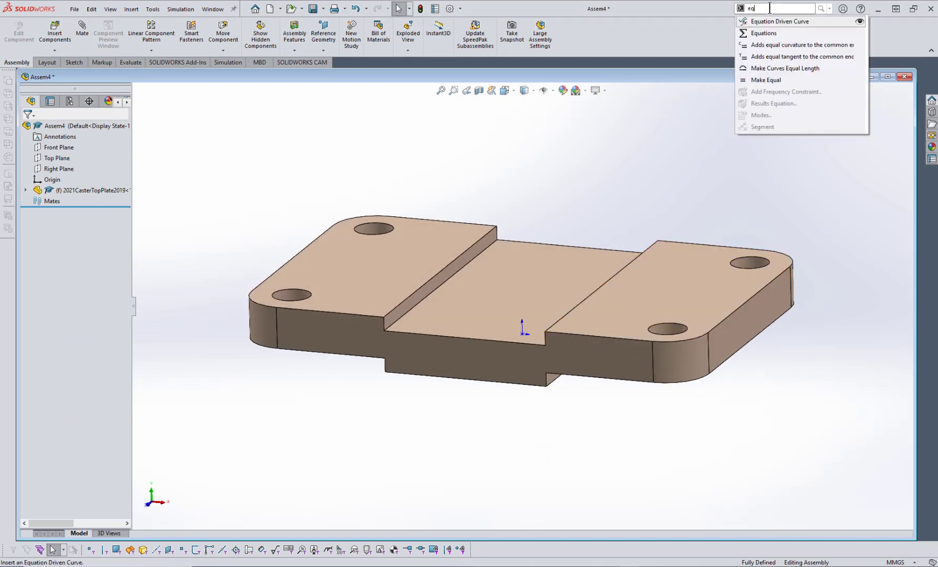
{"action": "left_click", "coordinate": [760, 33]}
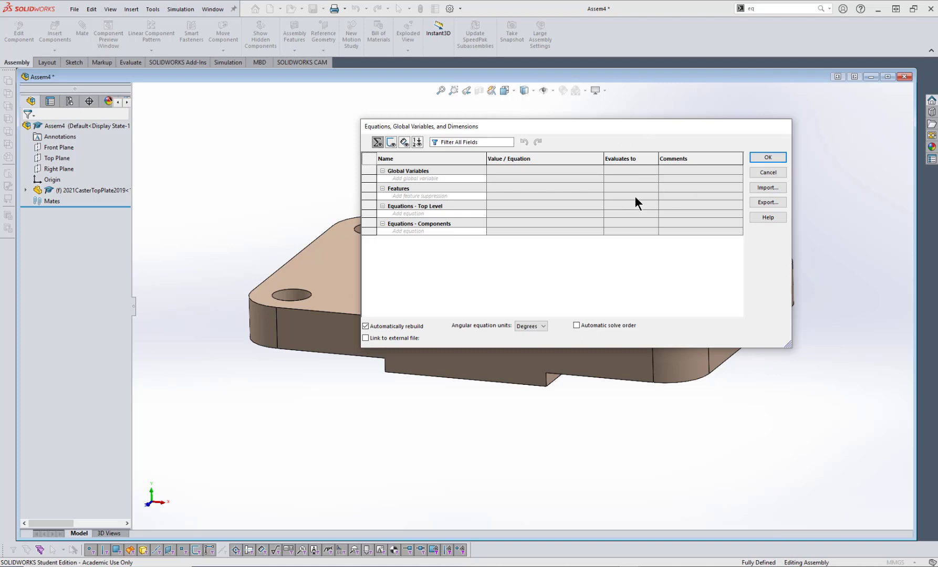
{"action": "left_click", "coordinate": [774, 187]}
{"action": "double_click", "coordinate": [241, 70]}
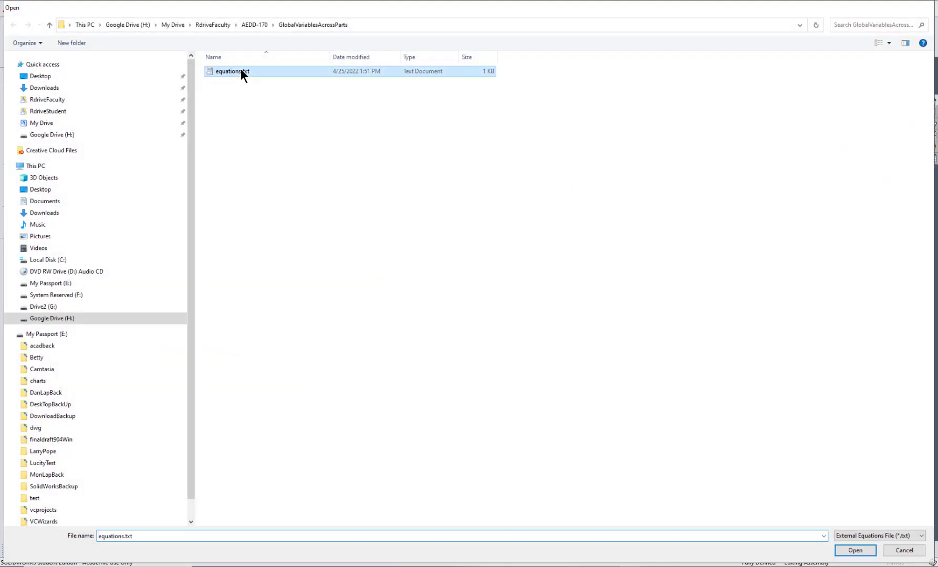
{"action": "left_click", "coordinate": [509, 260]}
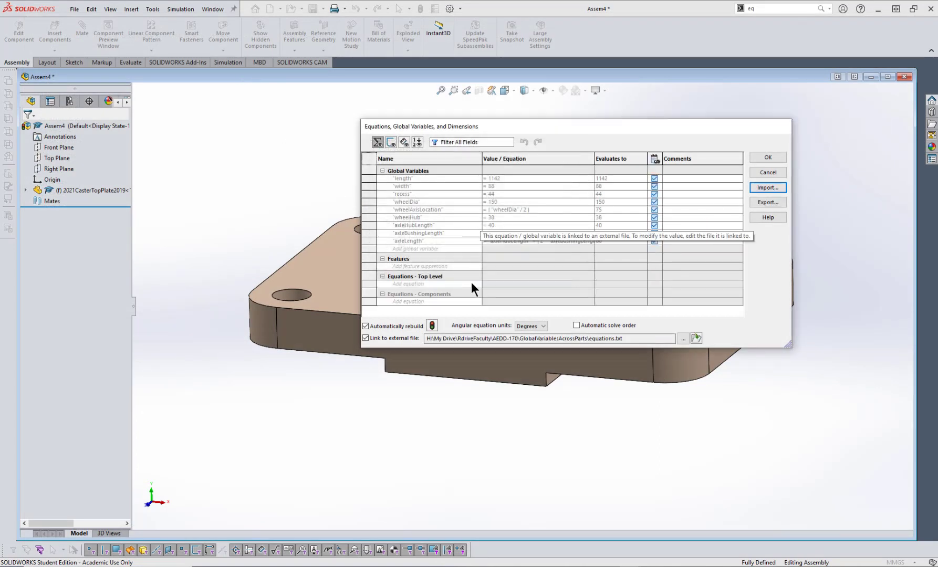
{"action": "left_click", "coordinate": [766, 158]}
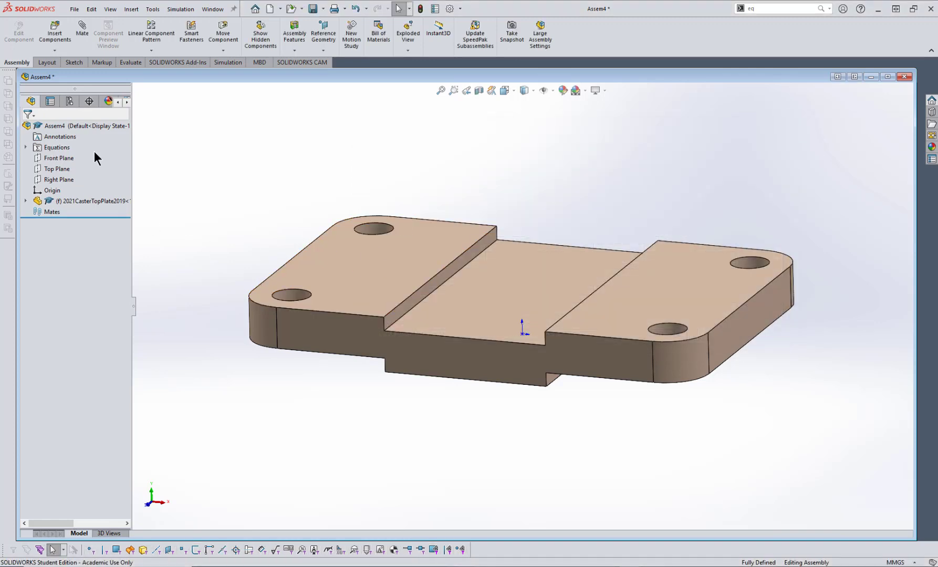
Step: Insert the CasterSupport2021 part into the assembly, placing it freely beside the top plate
{"action": "left_click", "coordinate": [50, 34]}
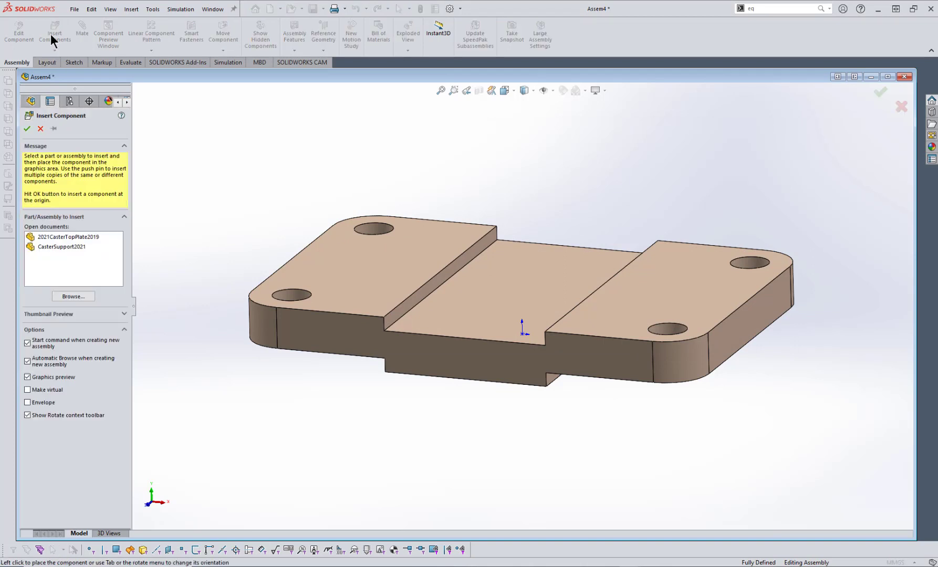
{"action": "left_click", "coordinate": [57, 248]}
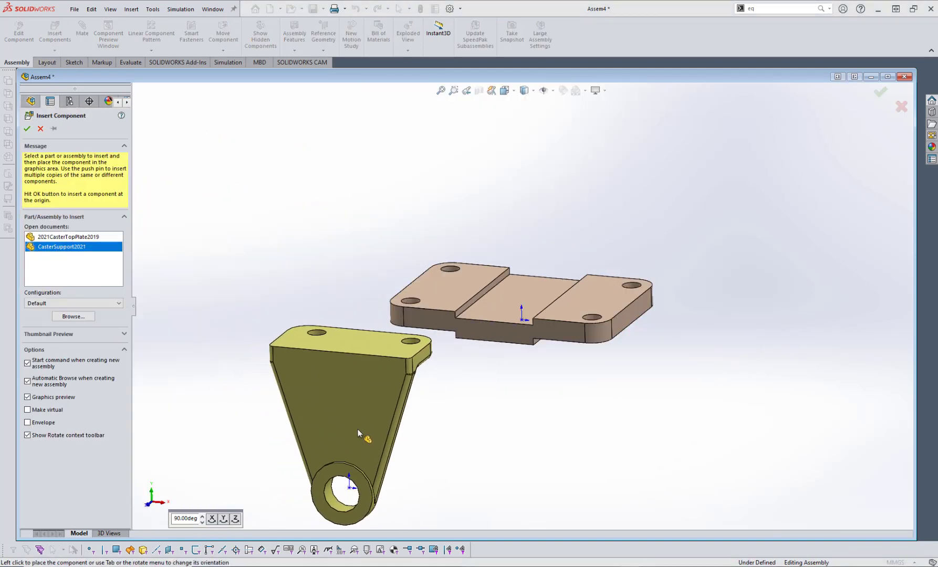
{"action": "left_click", "coordinate": [386, 423]}
Step: Open the caster support part from the assembly and edit Sketch3 of its CBORE for M5 Hex Head Bolt1 feature
{"action": "middle_click_drag", "start_coordinate": [486, 372], "coordinate": [480, 466]}
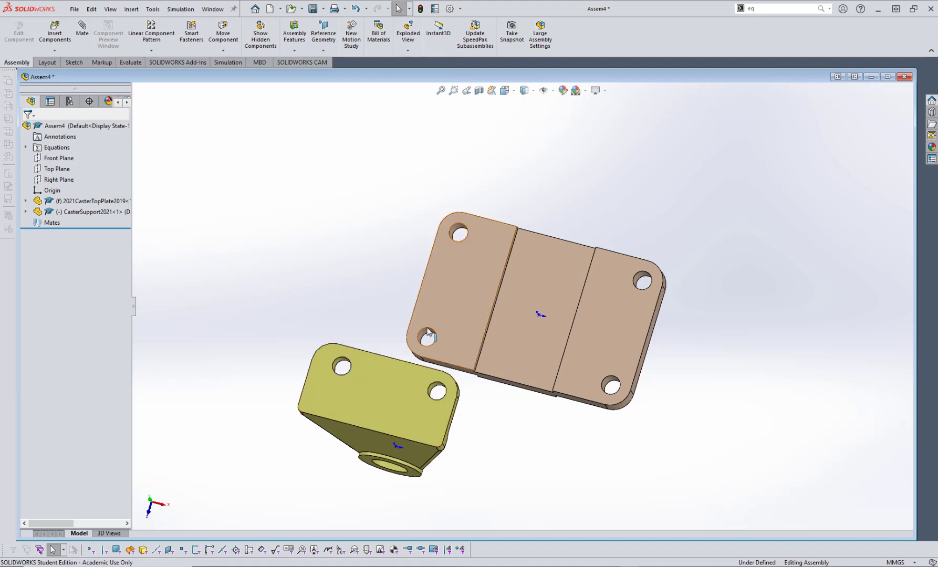
{"action": "right_click", "coordinate": [387, 362]}
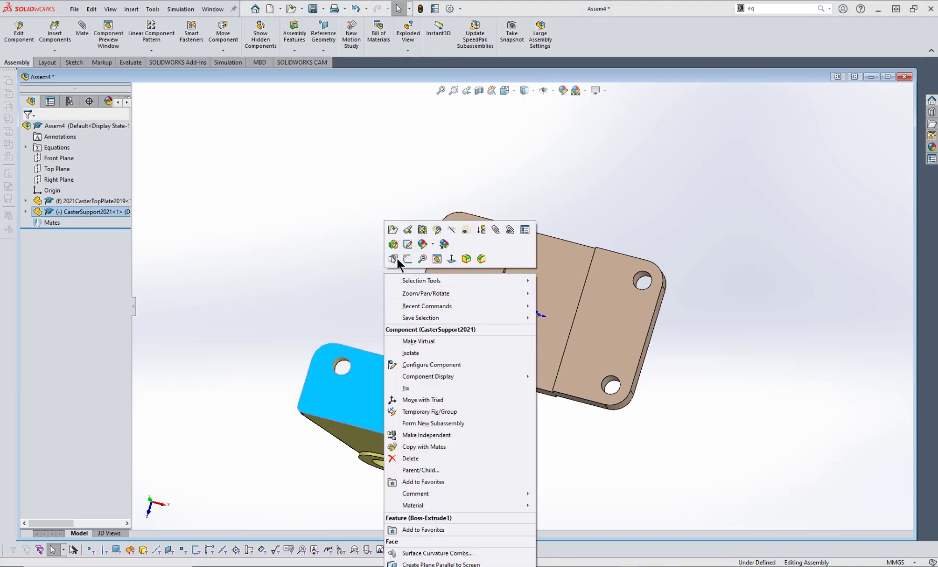
{"action": "left_click", "coordinate": [393, 258]}
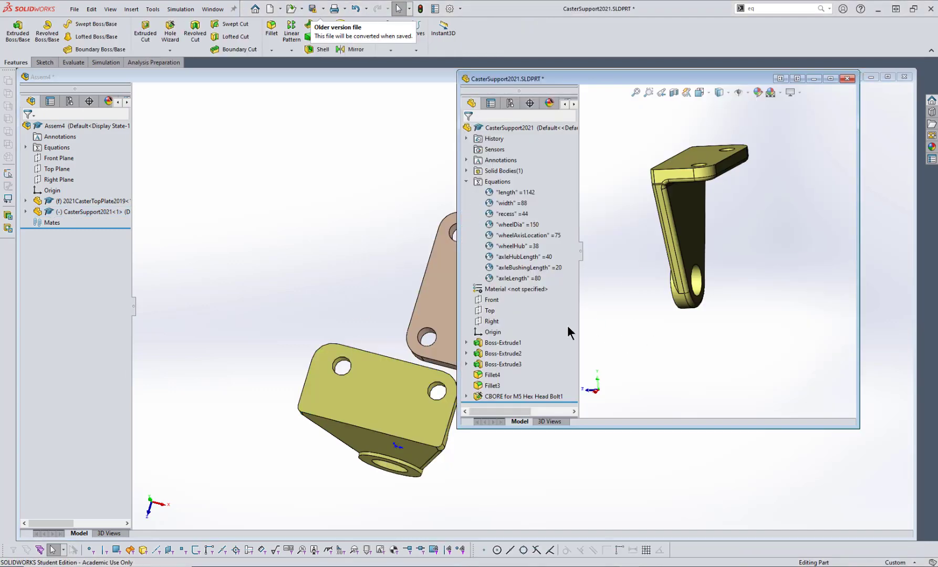
{"action": "middle_click_drag", "start_coordinate": [568, 327], "coordinate": [687, 221]}
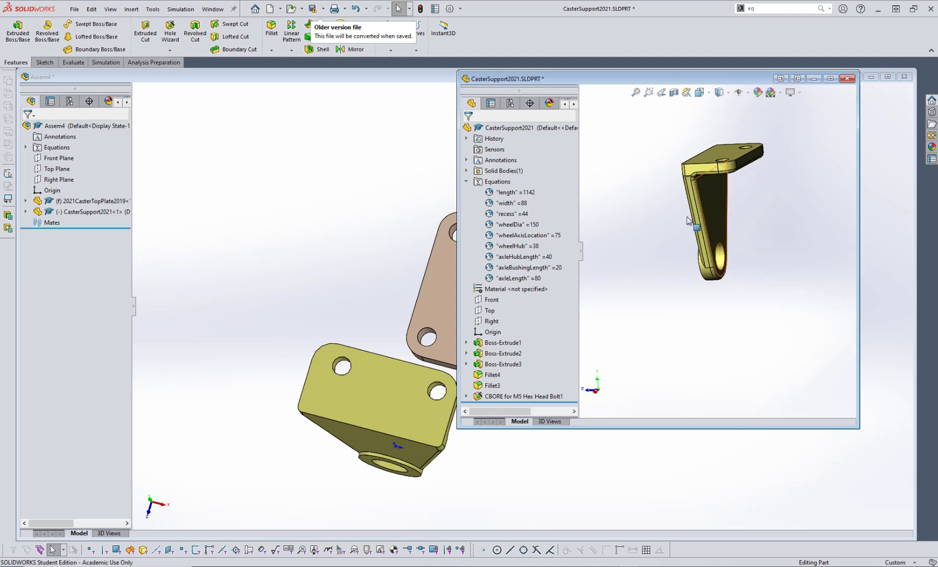
{"action": "left_click", "coordinate": [467, 397]}
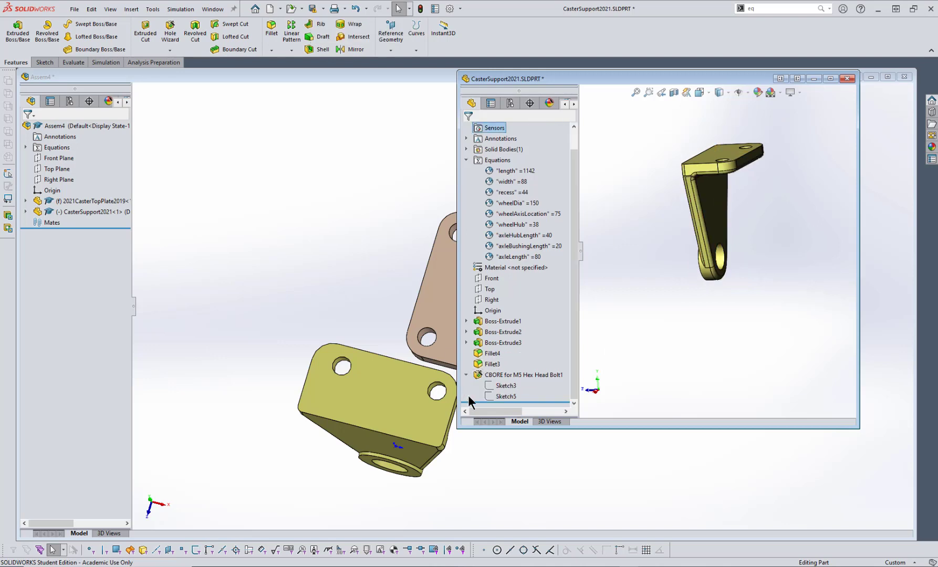
{"action": "left_click", "coordinate": [506, 387]}
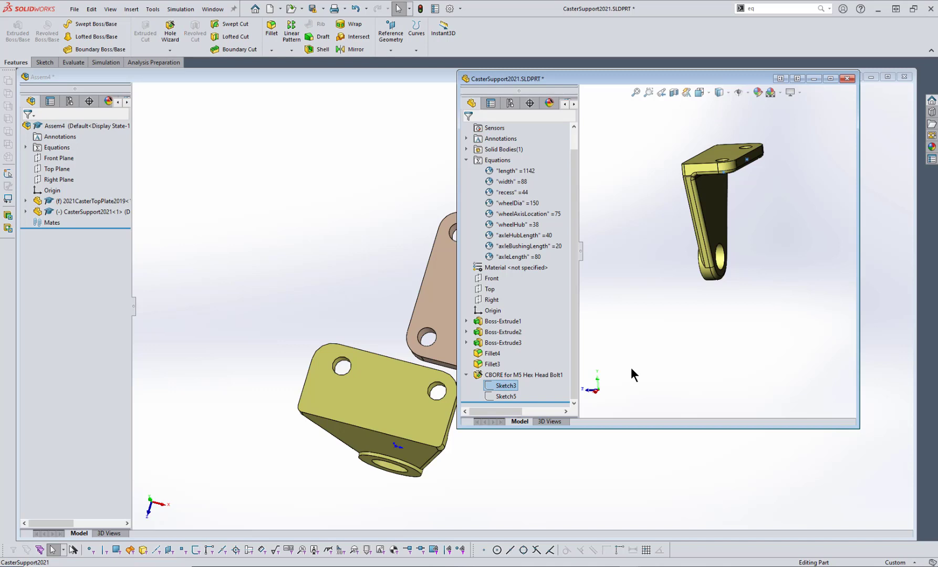
{"action": "right_click", "coordinate": [506, 387]}
{"action": "left_click", "coordinate": [516, 362]}
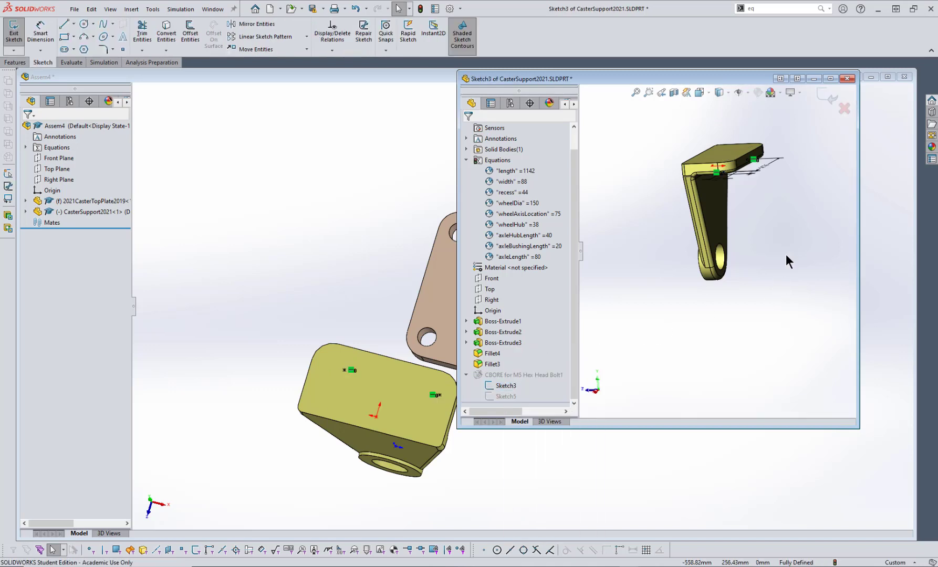
Step: Delete the 58 mm spacing dimension between the two hole points in the caster support's Sketch3
{"action": "scroll", "coordinate": [767, 205], "scroll_direction": "up", "scroll_amount": 2}
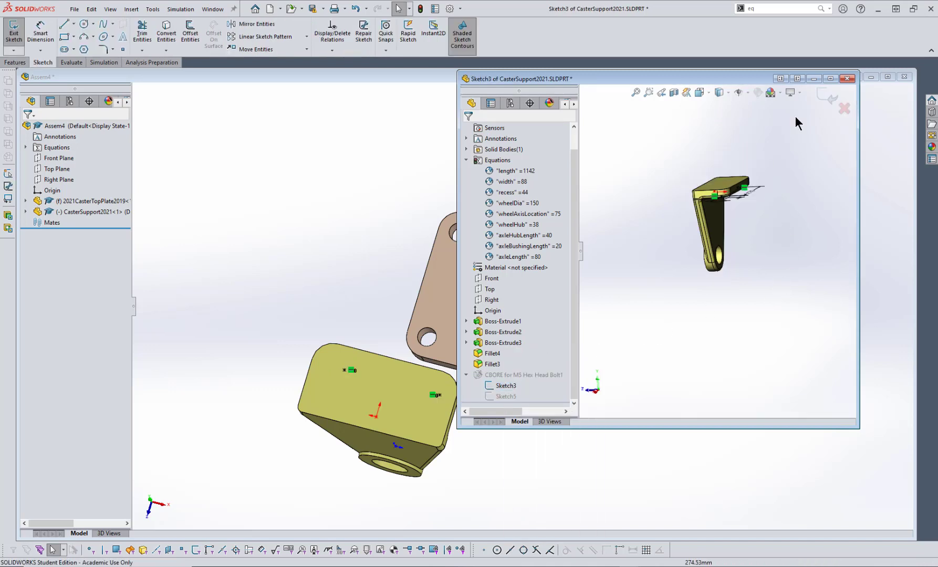
{"action": "left_click", "coordinate": [830, 78]}
{"action": "scroll", "coordinate": [583, 192], "scroll_direction": "down", "scroll_amount": 4}
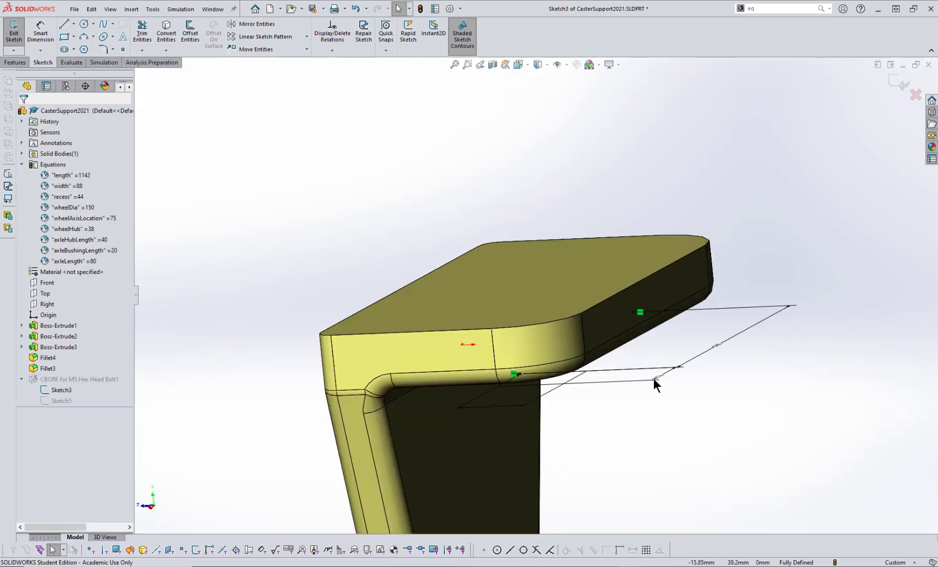
{"action": "mouse_move", "coordinate": [653, 378]}
{"action": "middle_mouse_down"}
{"action": "mouse_move", "coordinate": [676, 398]}
{"action": "mouse_move", "coordinate": [655, 304]}
{"action": "mouse_move", "coordinate": [671, 319]}
{"action": "middle_mouse_up"}
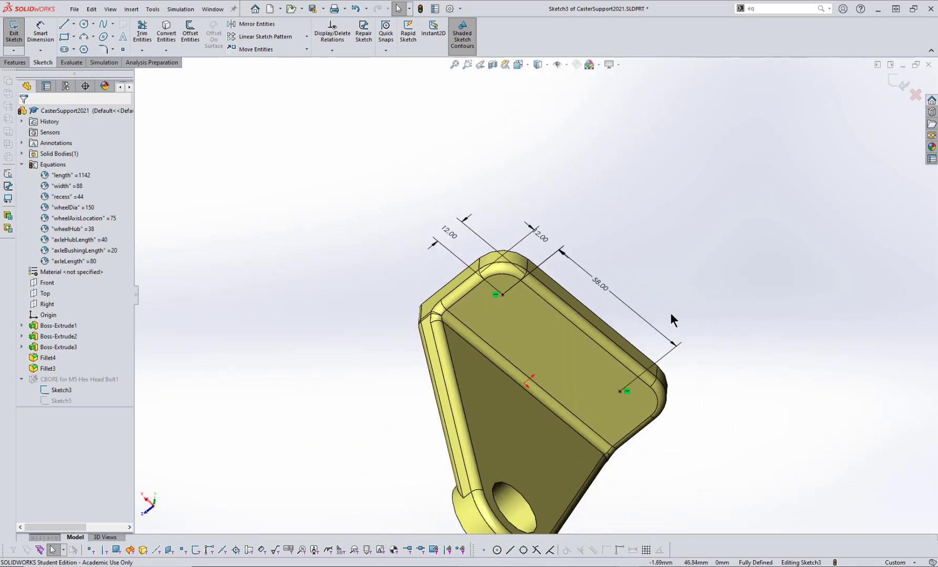
{"action": "left_click", "coordinate": [611, 297]}
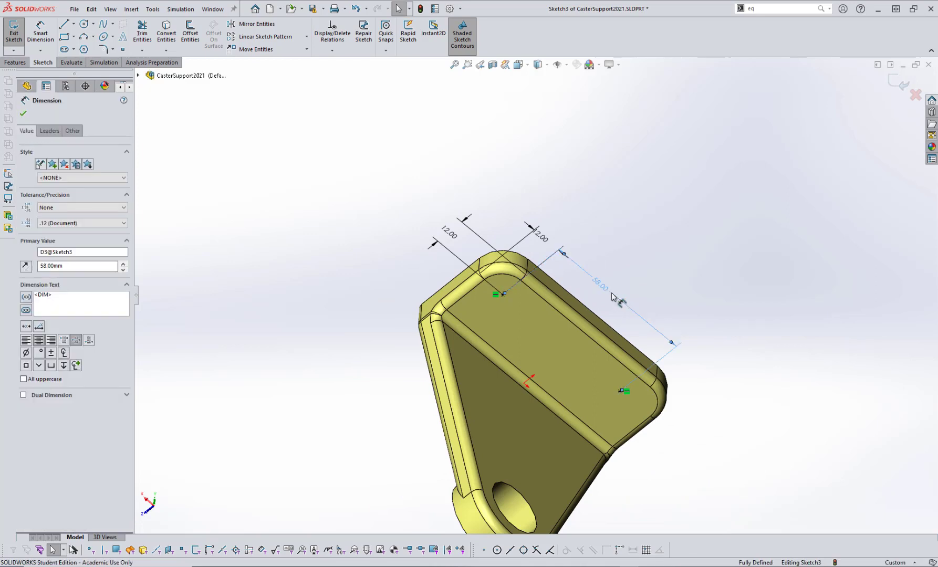
{"action": "key", "text": "Delete"}
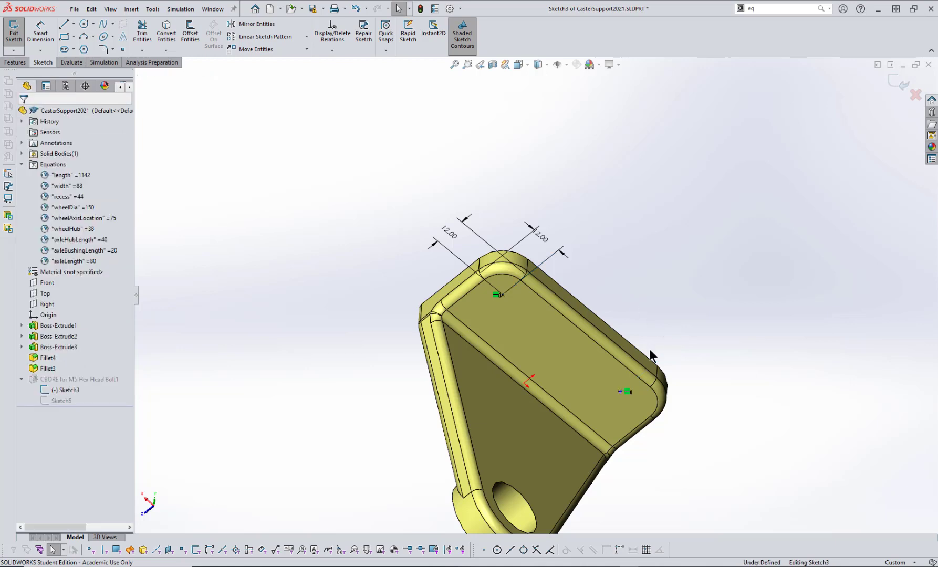
Step: Dimension the now unconstrained hole point 12 mm from the flange's nearest side edge, and exit the sketch to rebuild the counterbored holes
{"action": "key", "text": "d"}
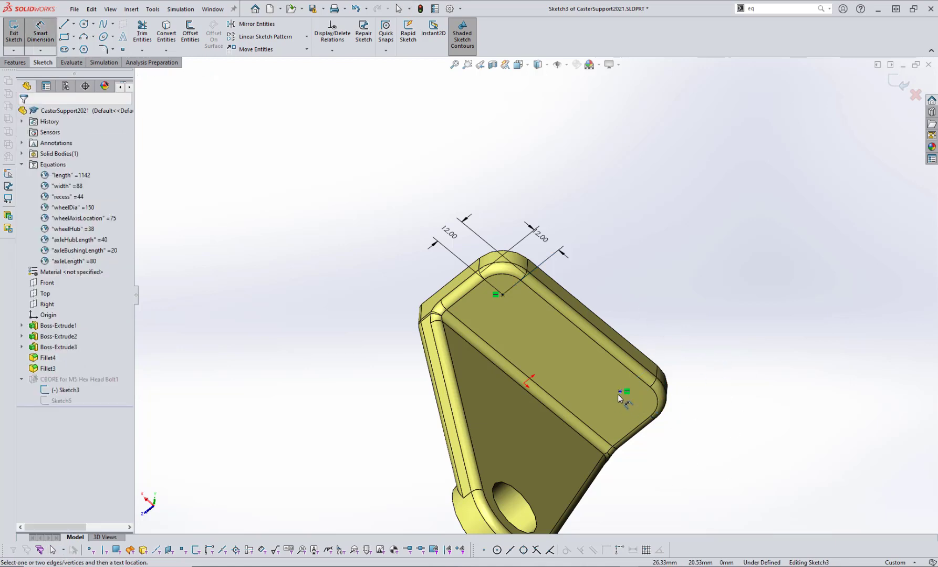
{"action": "left_click", "coordinate": [619, 392]}
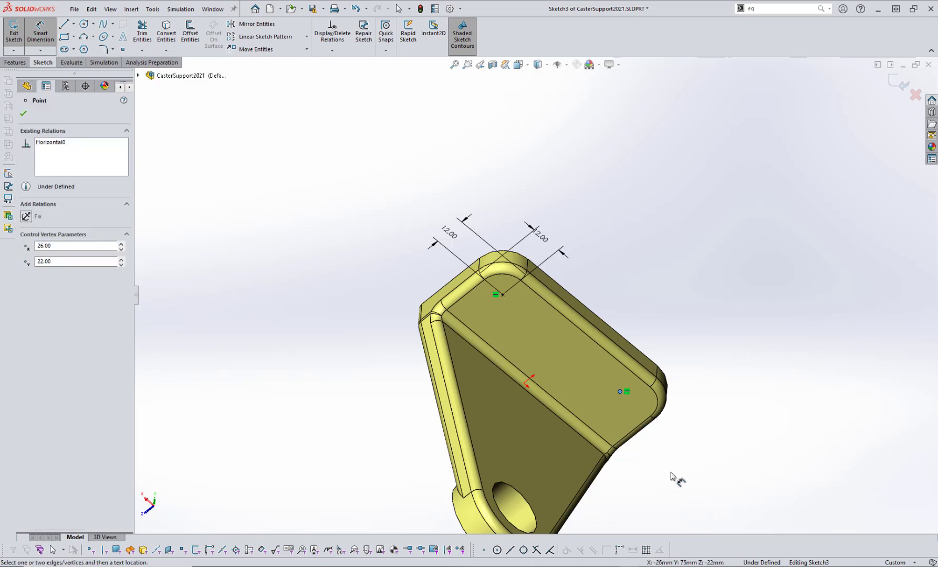
{"action": "key", "text": "Left"}
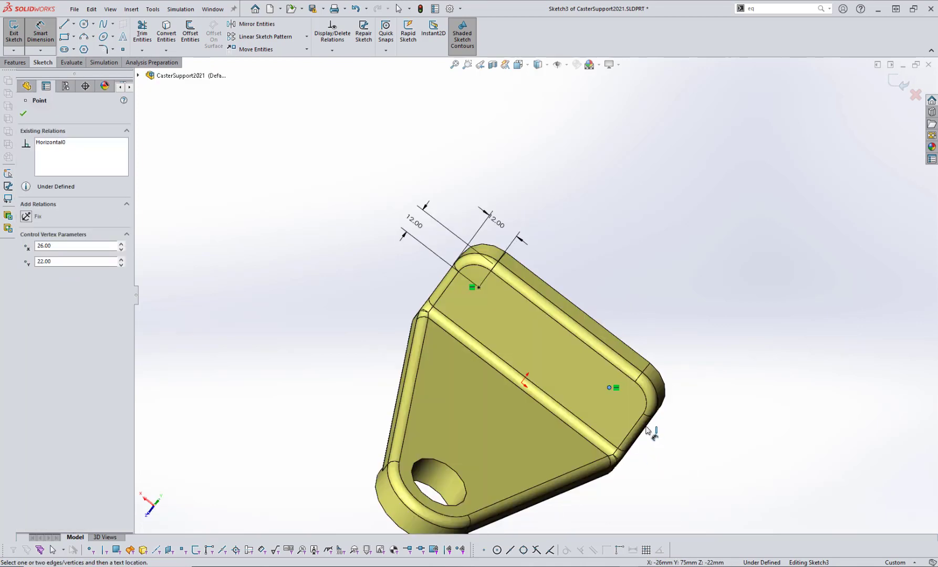
{"action": "left_click", "coordinate": [648, 429]}
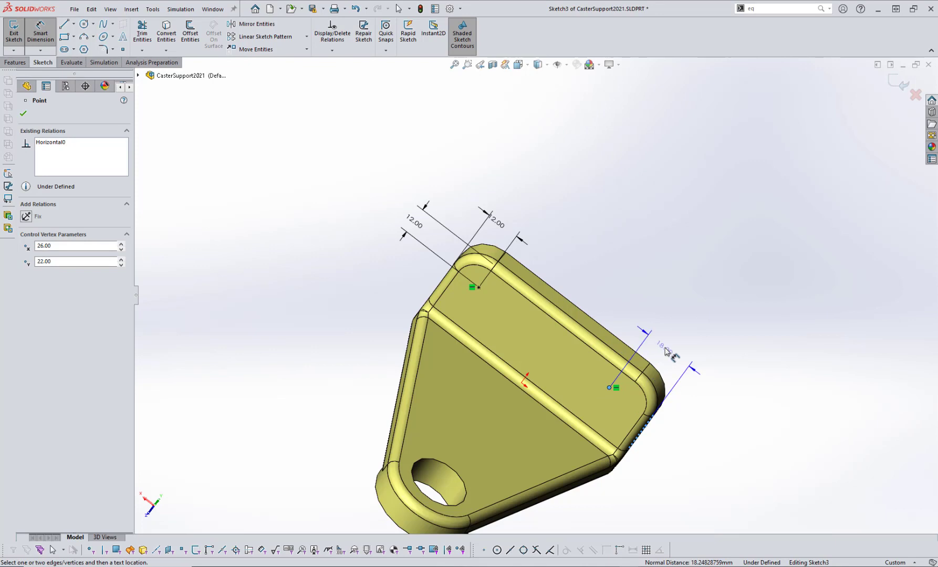
{"action": "key", "text": "Escape"}
{"action": "key", "text": "Left"}
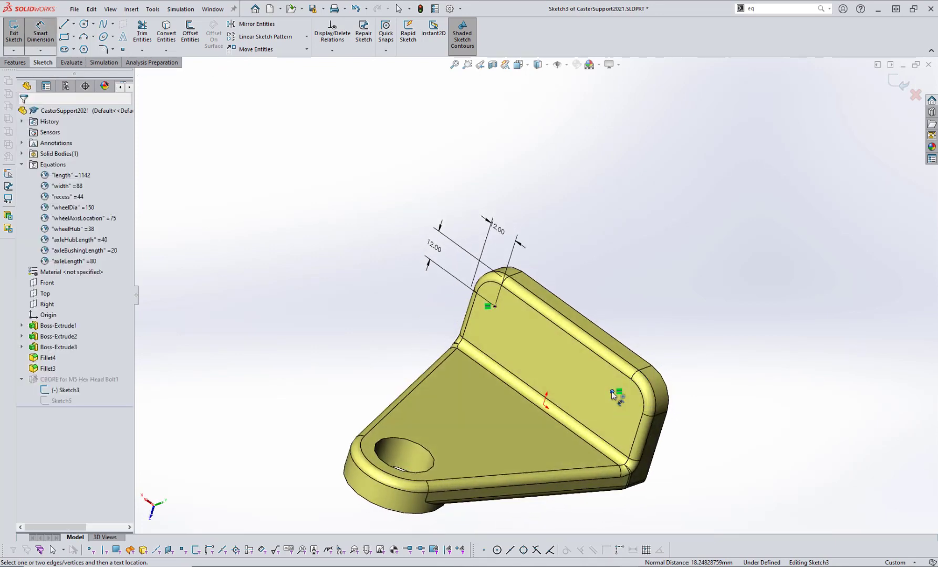
{"action": "left_click", "coordinate": [647, 432]}
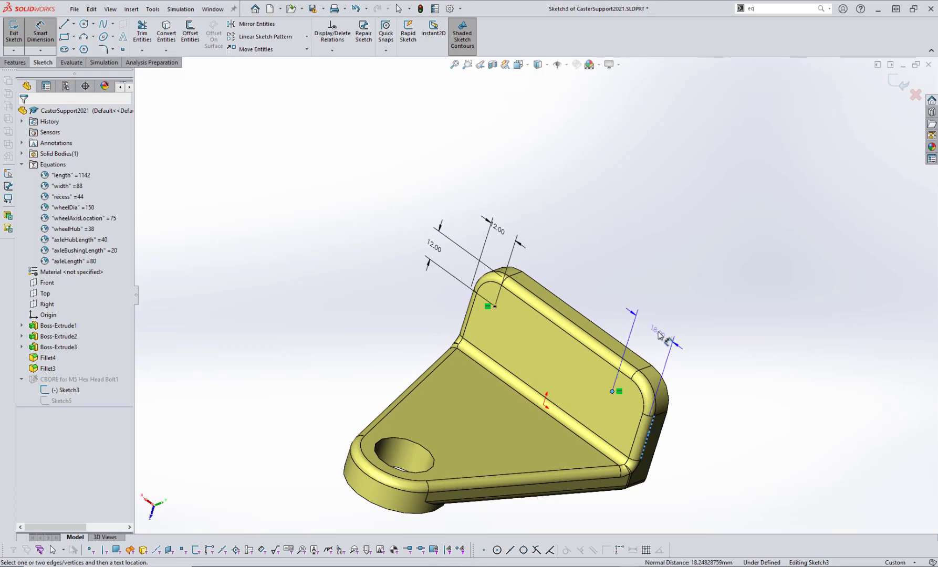
{"action": "left_click", "coordinate": [661, 336]}
{"action": "type", "text": "18"}
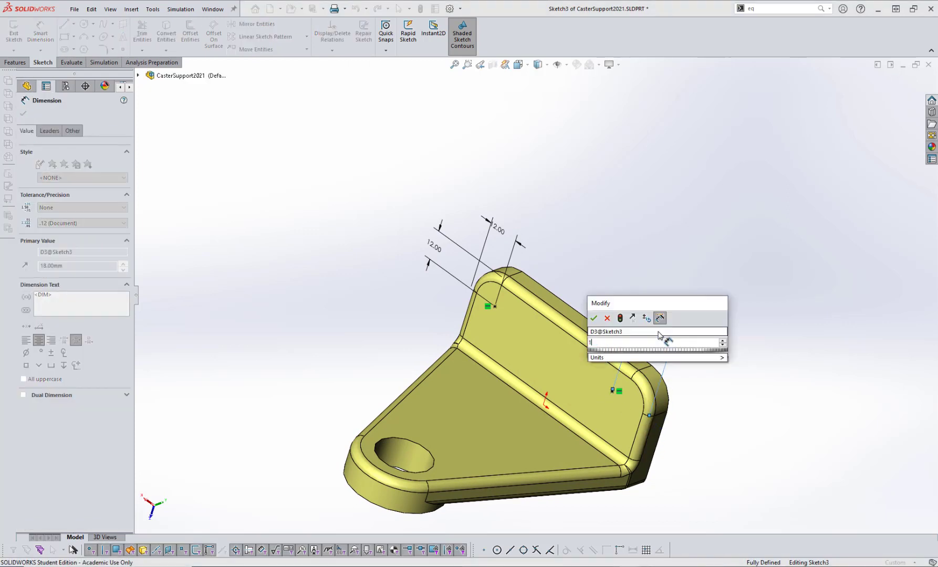
{"action": "key", "text": "Return"}
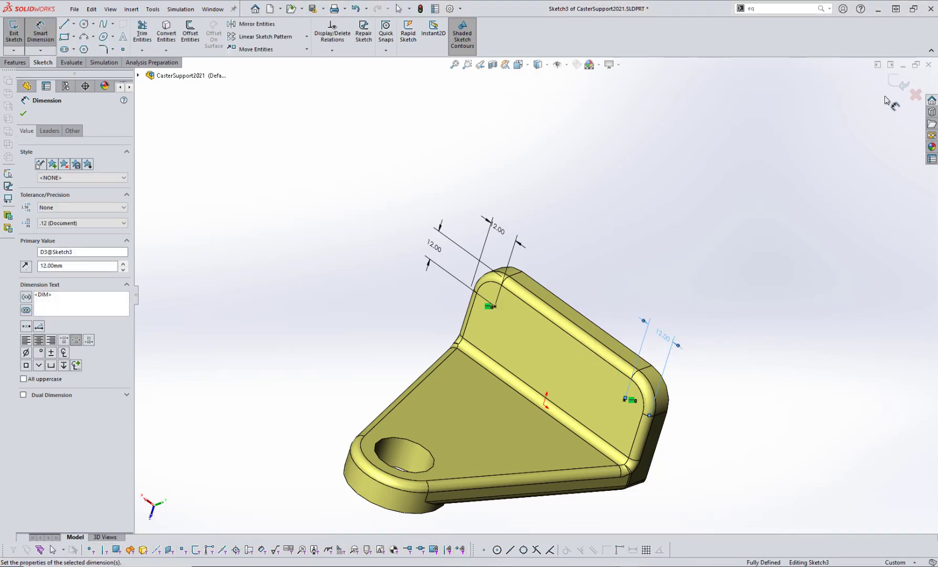
{"action": "left_click", "coordinate": [901, 87]}
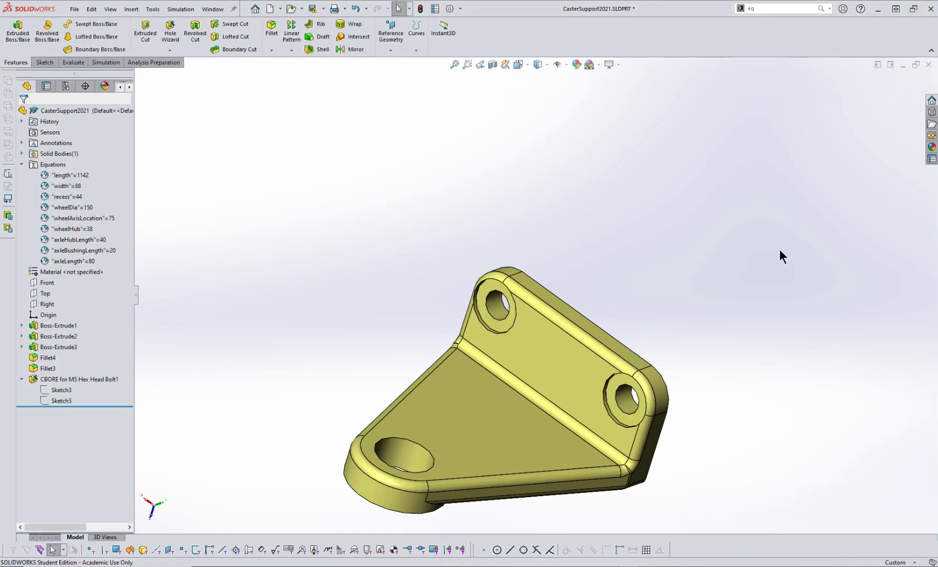
Step: Save the caster support part in the current version, close it, and rebuild the assembly
{"action": "middle_click_drag", "start_coordinate": [792, 212], "coordinate": [839, 284]}
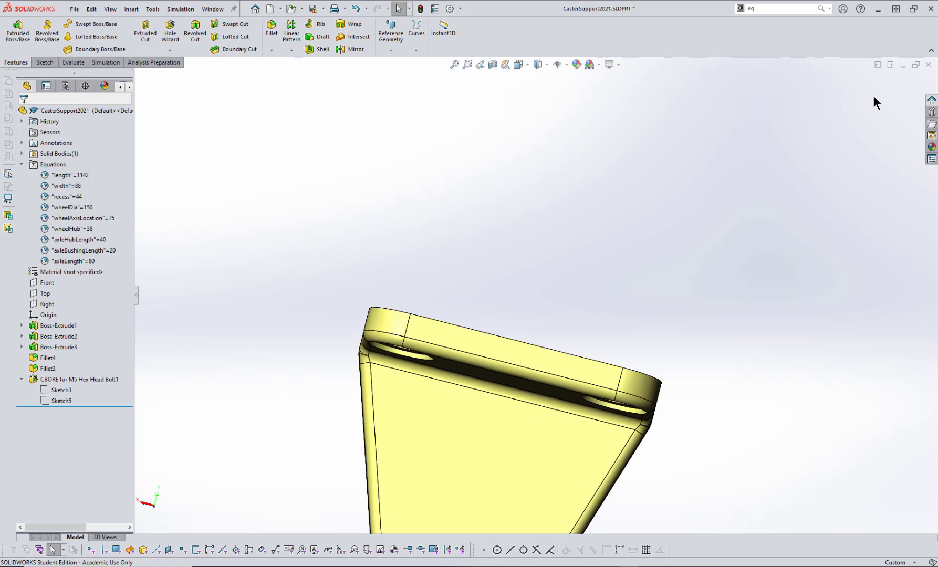
{"action": "left_click", "coordinate": [928, 64]}
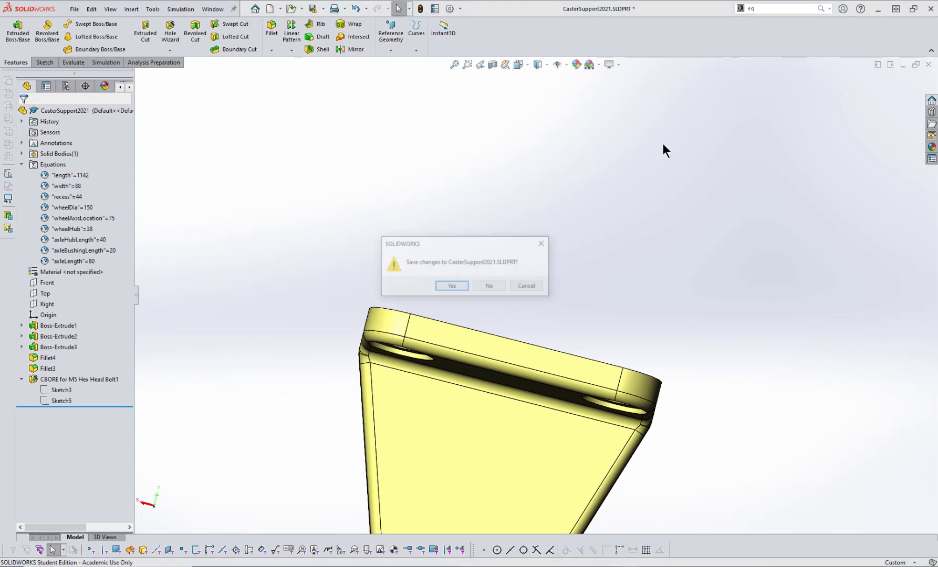
{"action": "left_click", "coordinate": [450, 290]}
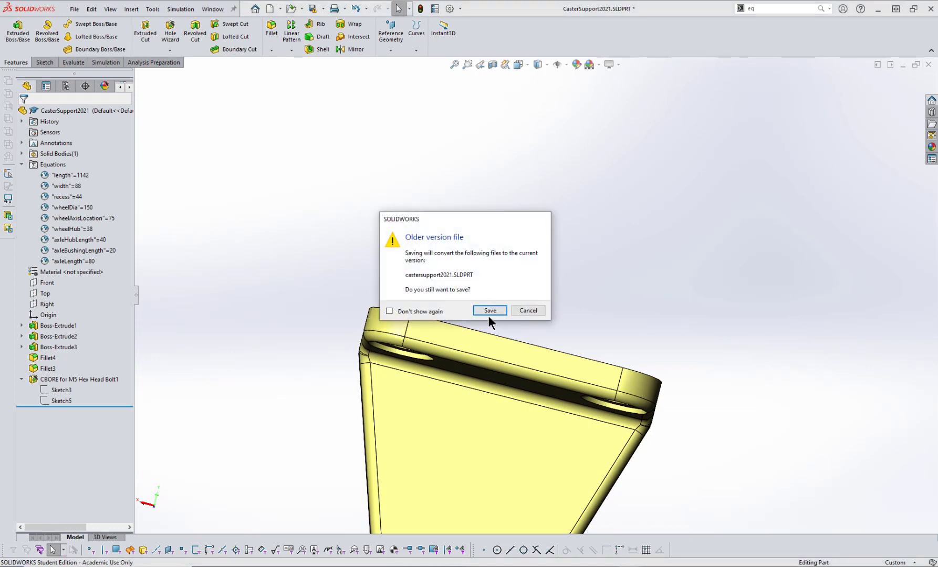
{"action": "left_click", "coordinate": [488, 311]}
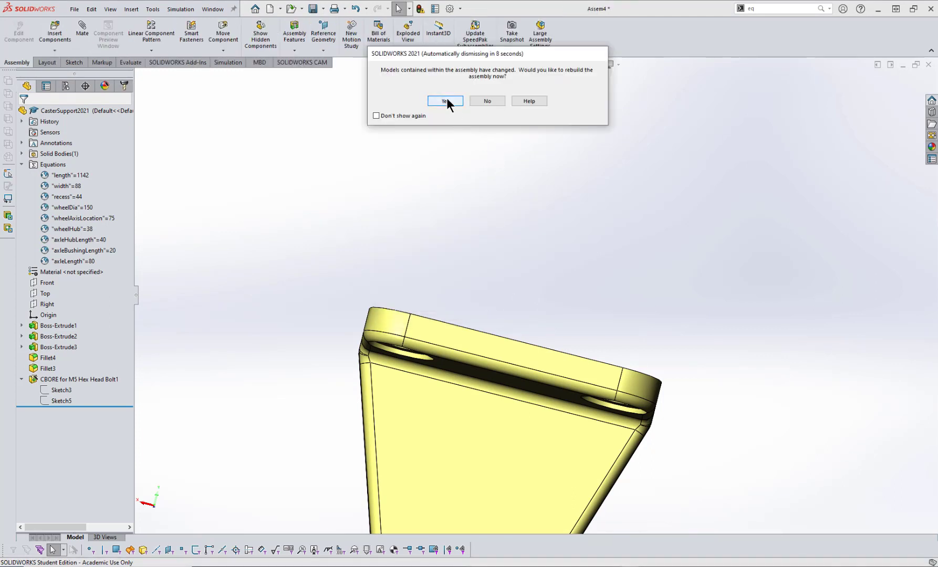
{"action": "left_click", "coordinate": [446, 101]}
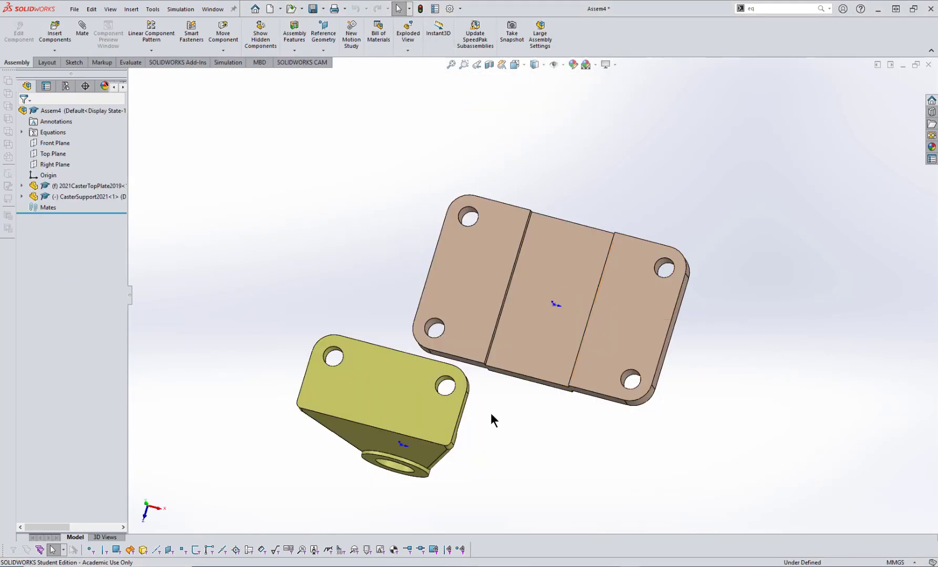
Step: Mate the caster support's flat mounting face coincident with the raised pad face on the underside of the top plate
{"action": "middle_click_drag", "start_coordinate": [496, 409], "coordinate": [556, 260]}
{"action": "left_click", "coordinate": [477, 314]}
{"action": "left_click", "coordinate": [556, 256], "text": "ctrl"}
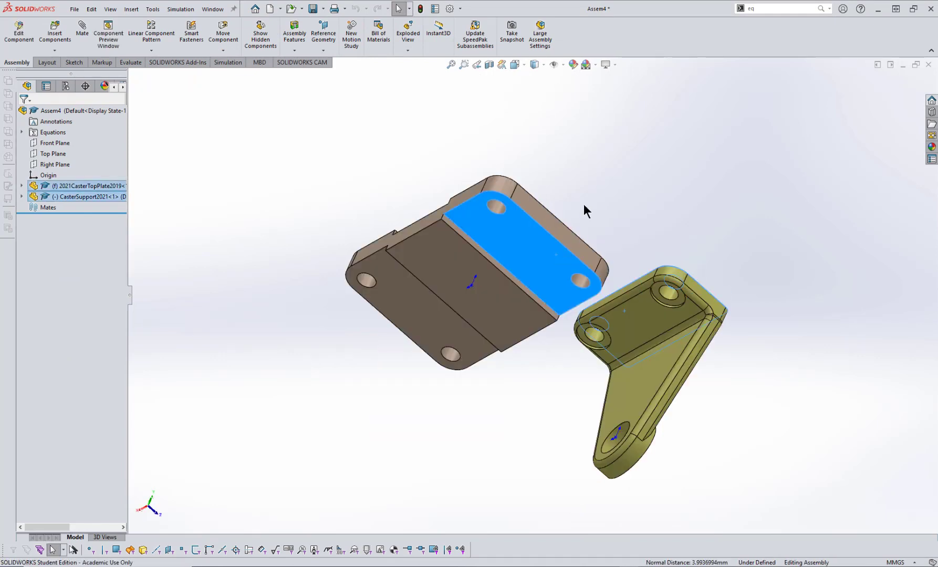
{"action": "left_click", "coordinate": [584, 246]}
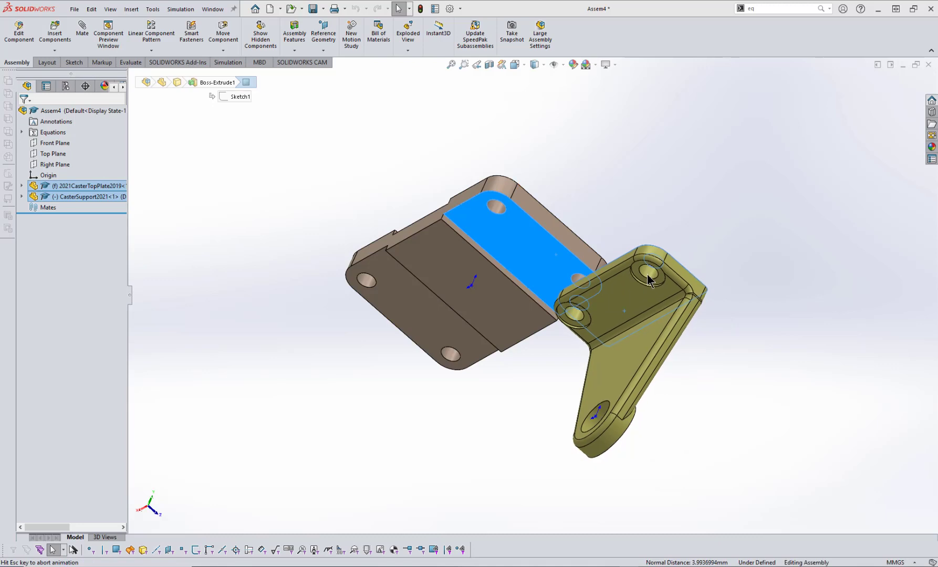
Step: Add concentric mates between the caster support's two bolt holes and the matching pair of holes in the top plate
{"action": "scroll", "coordinate": [567, 283], "scroll_direction": "down", "scroll_amount": 3}
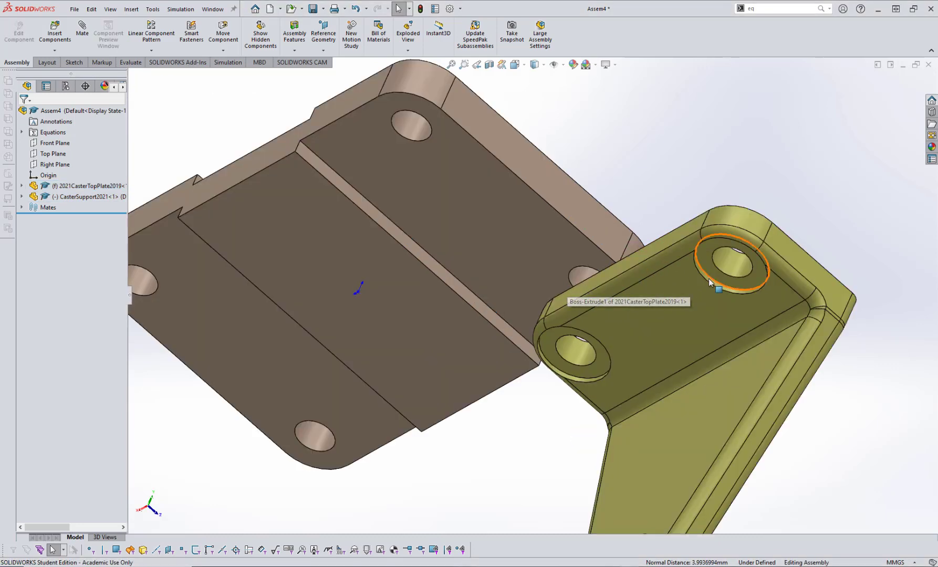
{"action": "left_click", "coordinate": [733, 262]}
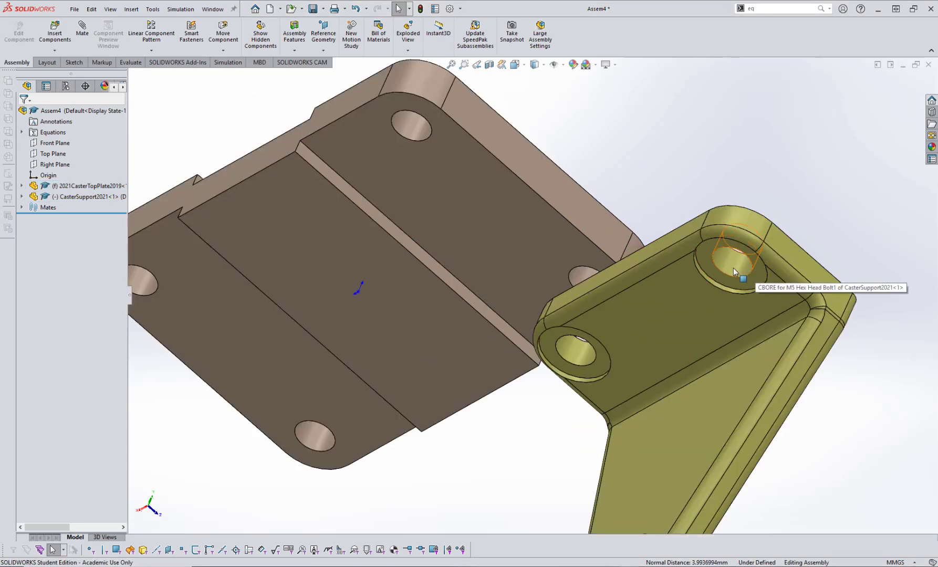
{"action": "left_click", "coordinate": [583, 275], "text": "ctrl"}
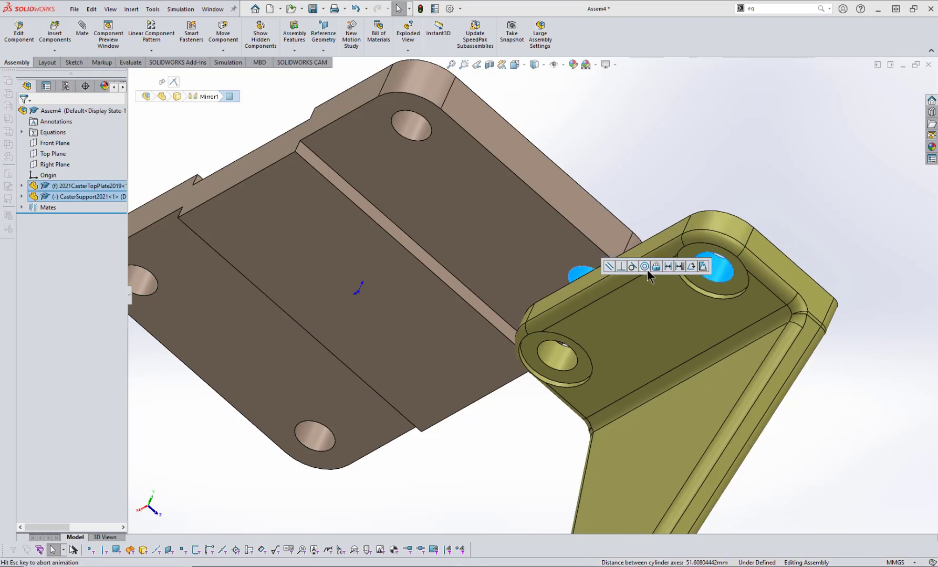
{"action": "left_click", "coordinate": [646, 267]}
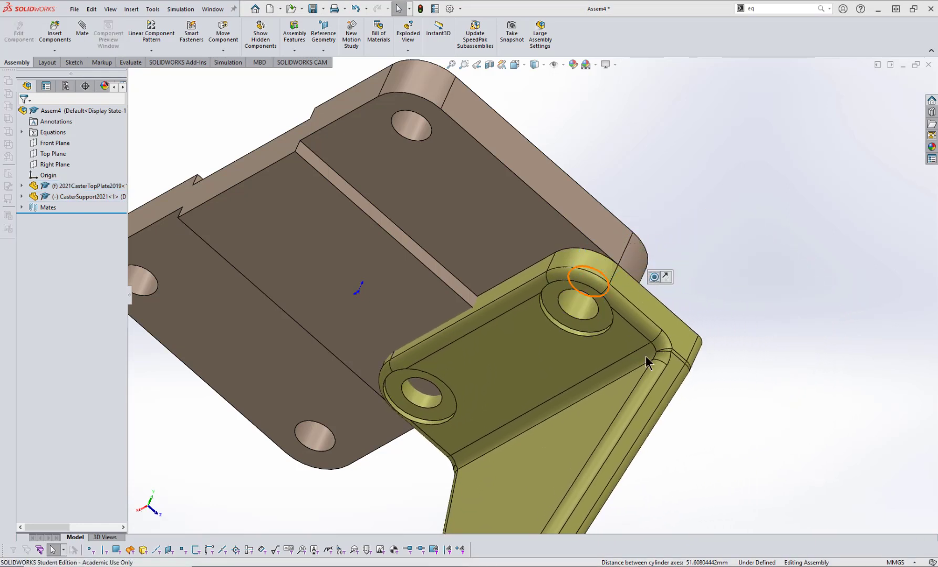
{"action": "left_click", "coordinate": [424, 394]}
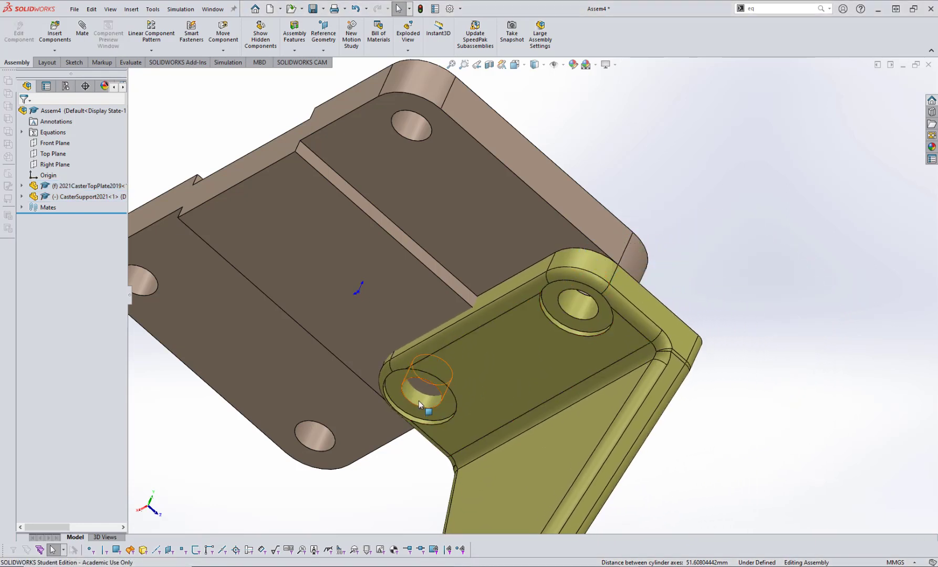
{"action": "left_click", "coordinate": [417, 134], "text": "ctrl"}
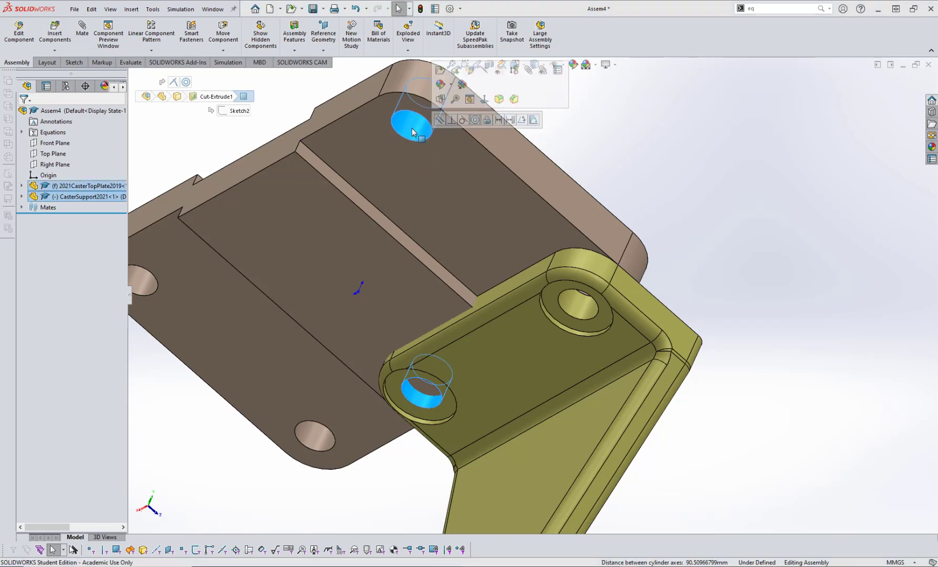
{"action": "left_click", "coordinate": [474, 121]}
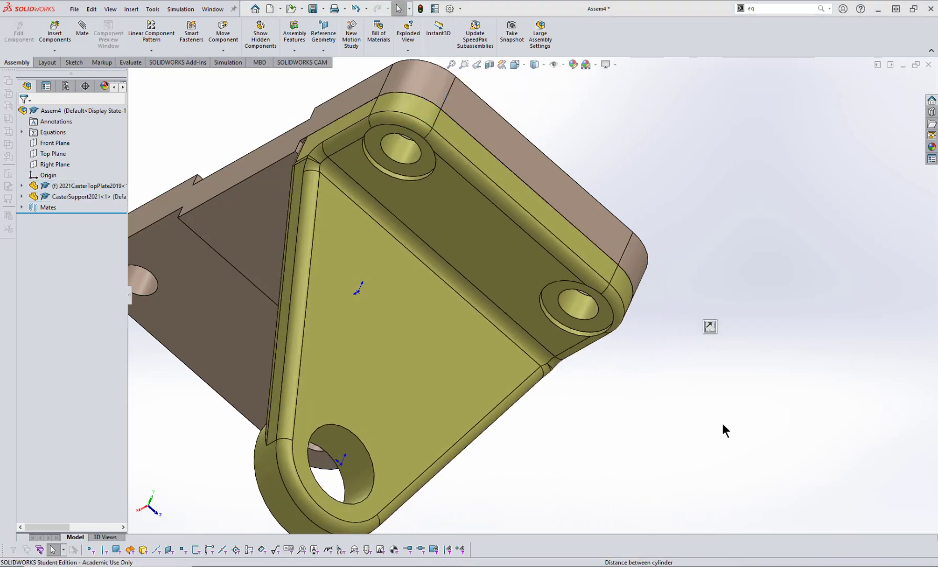
Step: Display the top plate's Boss-Extrude1 dimensions in a trimetric view, and set the assembly's unit system to IPS (inch, pound, second)
{"action": "key", "text": "ctrl+5"}
{"action": "key", "text": "ctrl+7"}
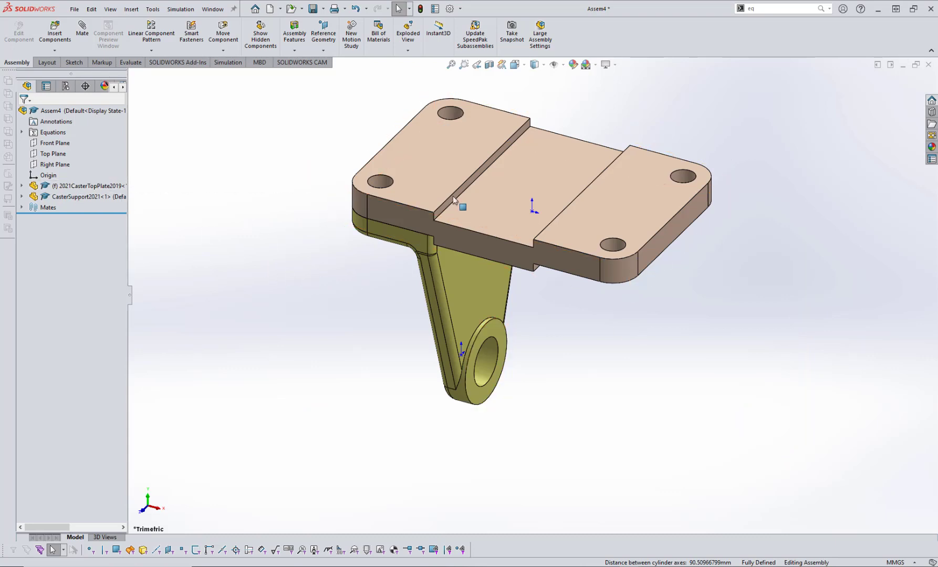
{"action": "left_click", "coordinate": [560, 155]}
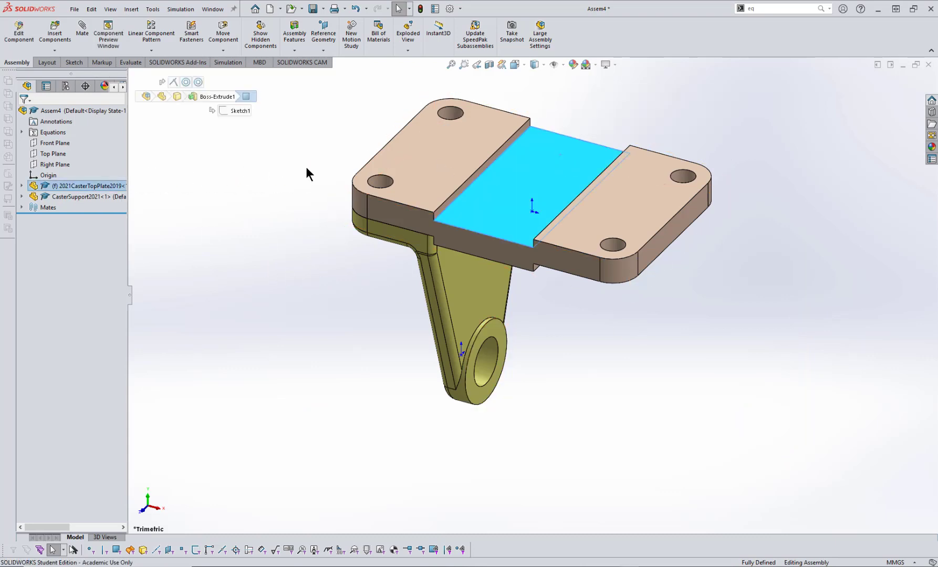
{"action": "double_click", "coordinate": [558, 165]}
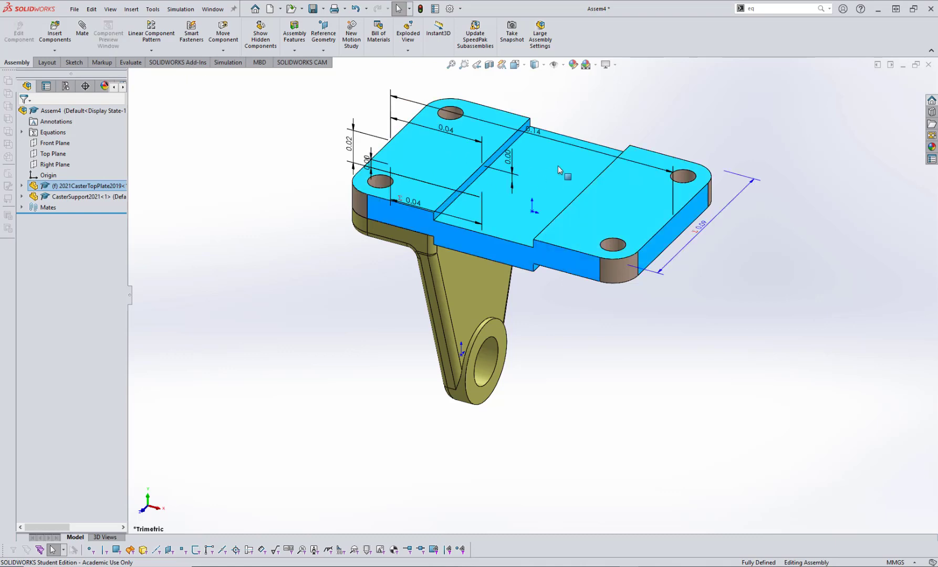
{"action": "middle_click_drag", "start_coordinate": [704, 242], "coordinate": [708, 236]}
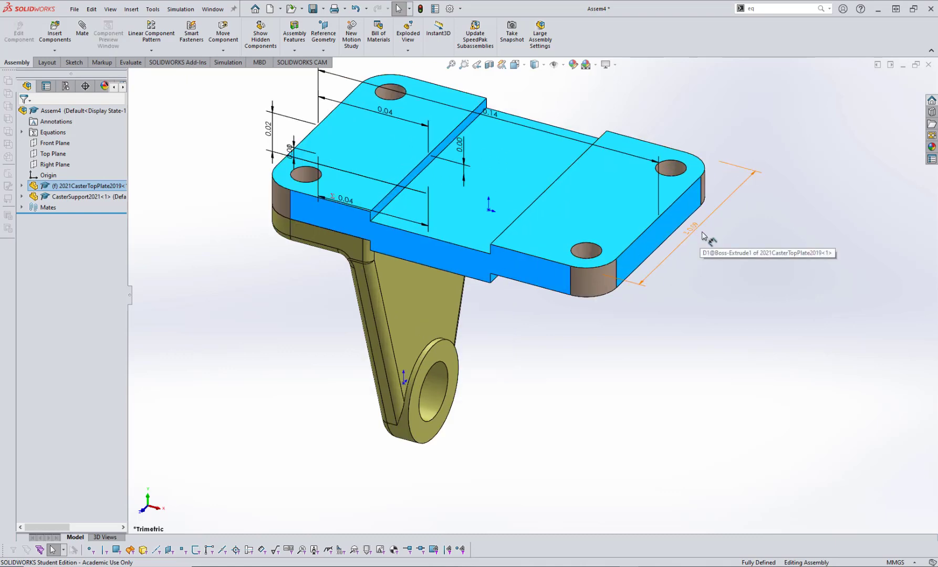
{"action": "scroll", "coordinate": [696, 294], "scroll_direction": "down", "scroll_amount": 2}
{"action": "left_click", "coordinate": [687, 308]}
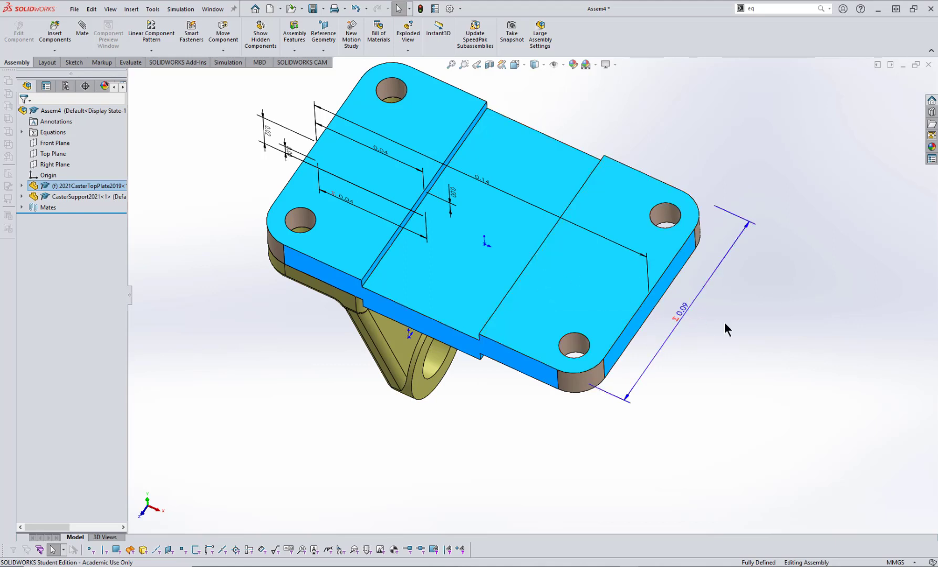
{"action": "left_click", "coordinate": [898, 562]}
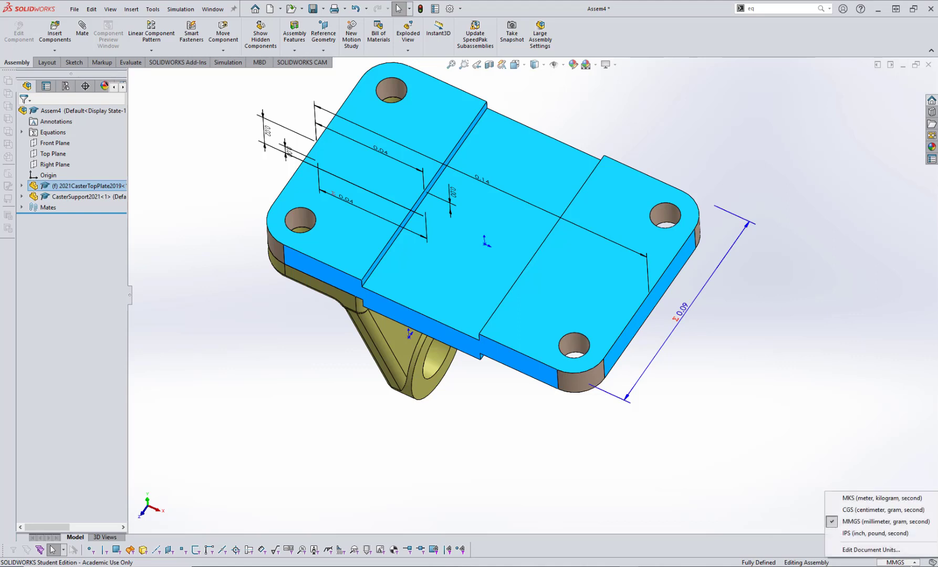
{"action": "left_click", "coordinate": [845, 534]}
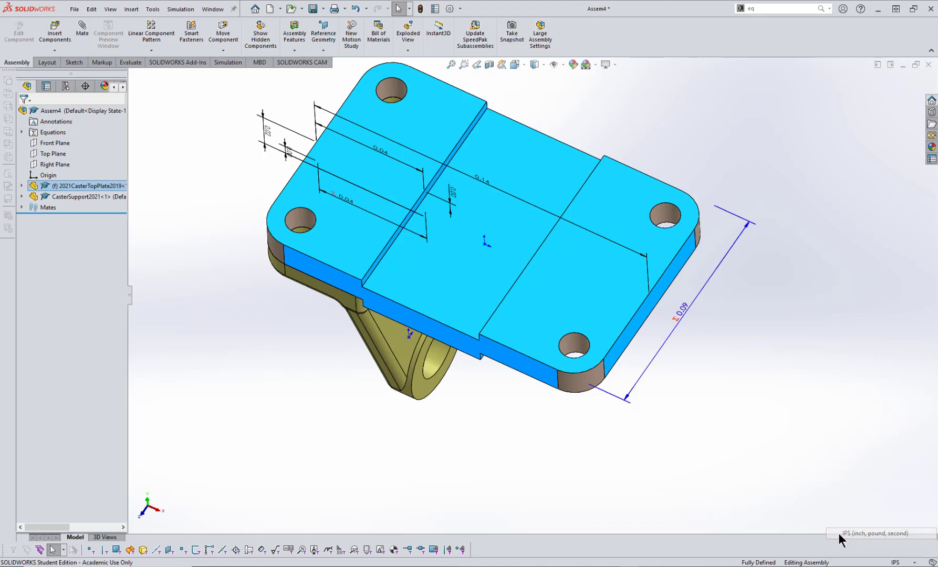
Step: Set the assembly's unit system to MMGS (millimeter, gram, second), show it in an isometric view and hide the plate's dimensions
{"action": "left_click", "coordinate": [898, 563]}
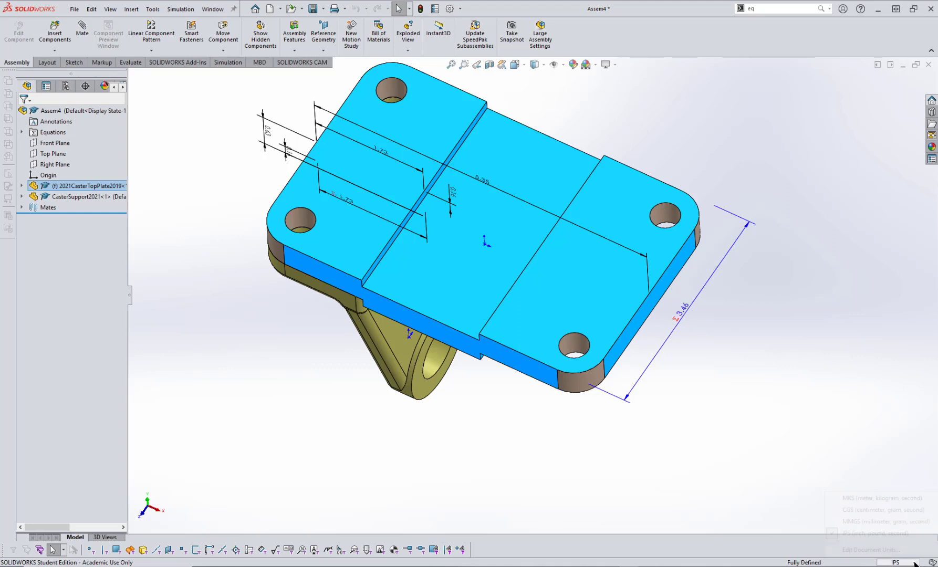
{"action": "left_click", "coordinate": [836, 522]}
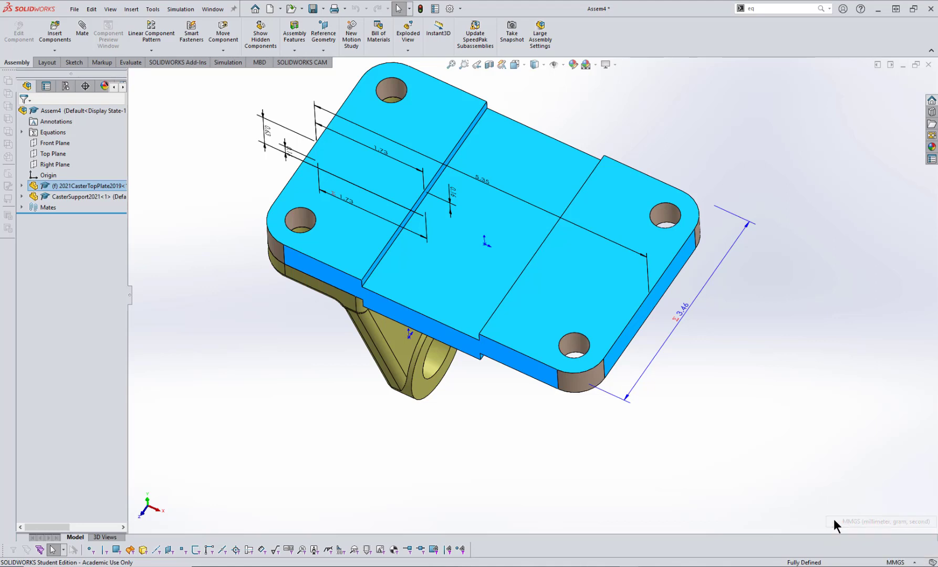
{"action": "key", "text": "ctrl+7"}
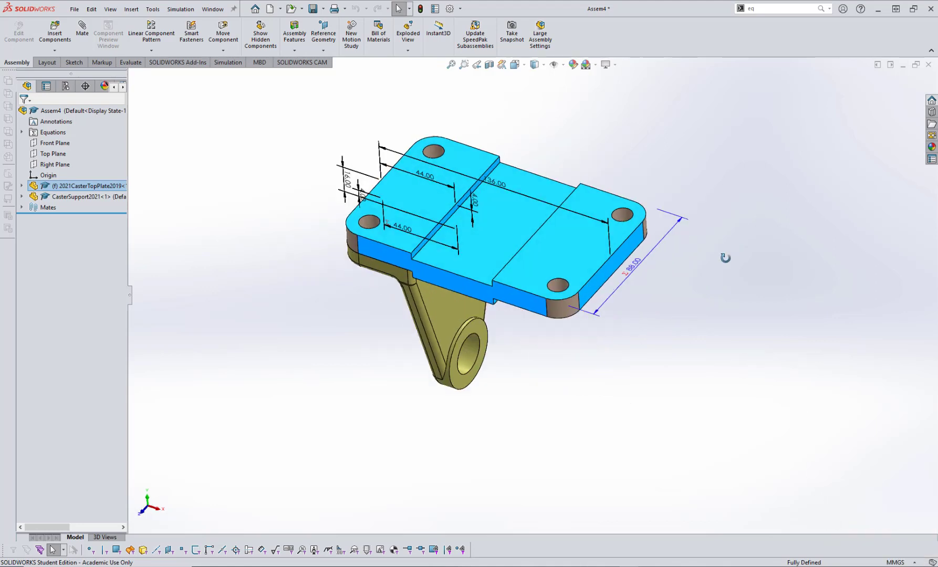
{"action": "left_click", "coordinate": [243, 267]}
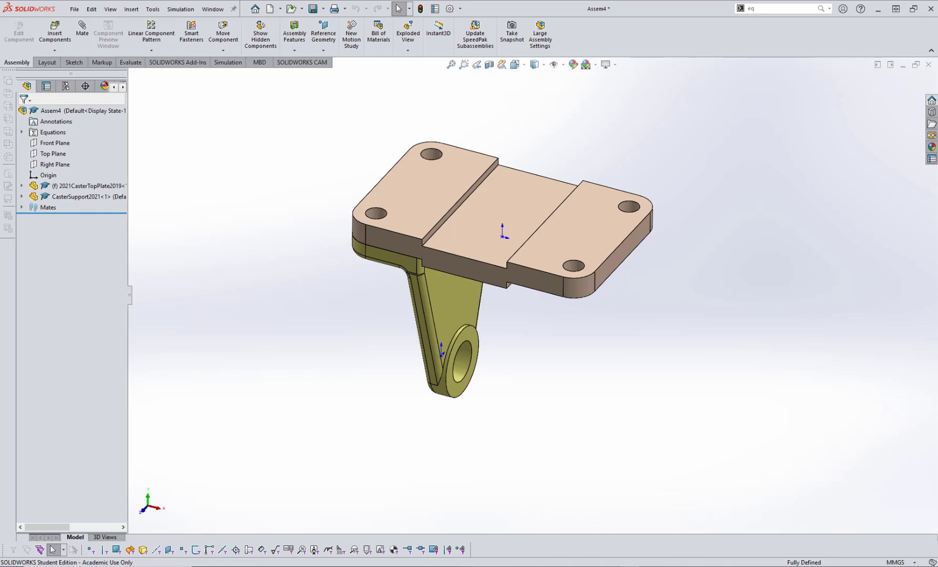
Step: Switch to equations.txt in Notepad and set the length variable to 136mm and the width variable to 82mm
{"action": "key", "text": "alt+Tab"}
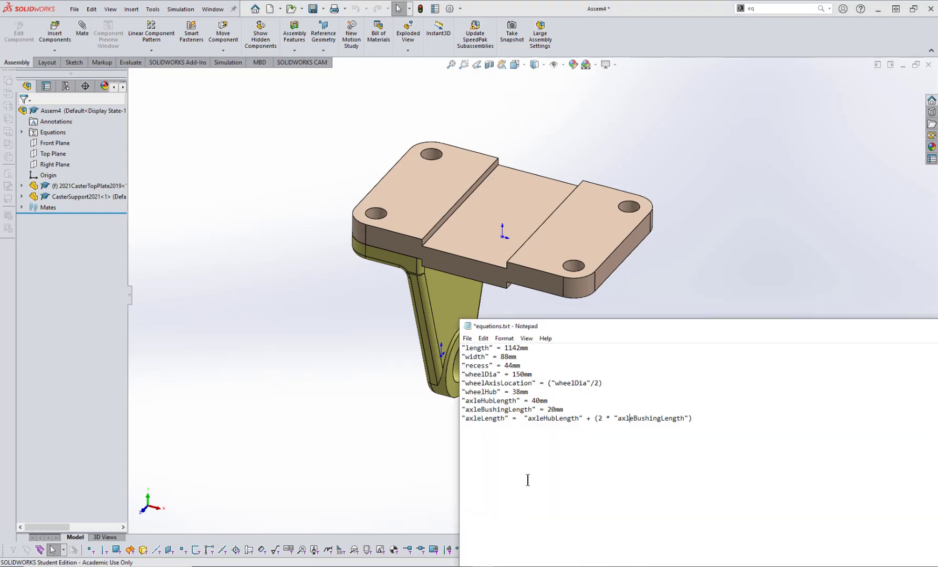
{"action": "left_click", "coordinate": [521, 348]}
{"action": "key", "text": "BackSpace"}
{"action": "key", "text": "BackSpace"}
{"action": "key", "text": "BackSpace"}
{"action": "type", "text": "36"}
{"action": "left_click", "coordinate": [508, 357]}
{"action": "key", "text": "BackSpace"}
{"action": "type", "text": "2"}
Step: Set the wheelDia variable to 100mm in equations.txt and save the file
{"action": "left_click", "coordinate": [533, 373]}
{"action": "key", "text": "Left"}
{"action": "key", "text": "Left"}
{"action": "key", "text": "BackSpace"}
{"action": "key", "text": "BackSpace"}
{"action": "type", "text": "00"}
{"action": "key", "text": "ctrl+s"}
Step: Switch back to SOLIDWORKS, rebuild the assembly with the edited equations, and inspect the top plate and caster support
{"action": "left_click", "coordinate": [685, 118]}
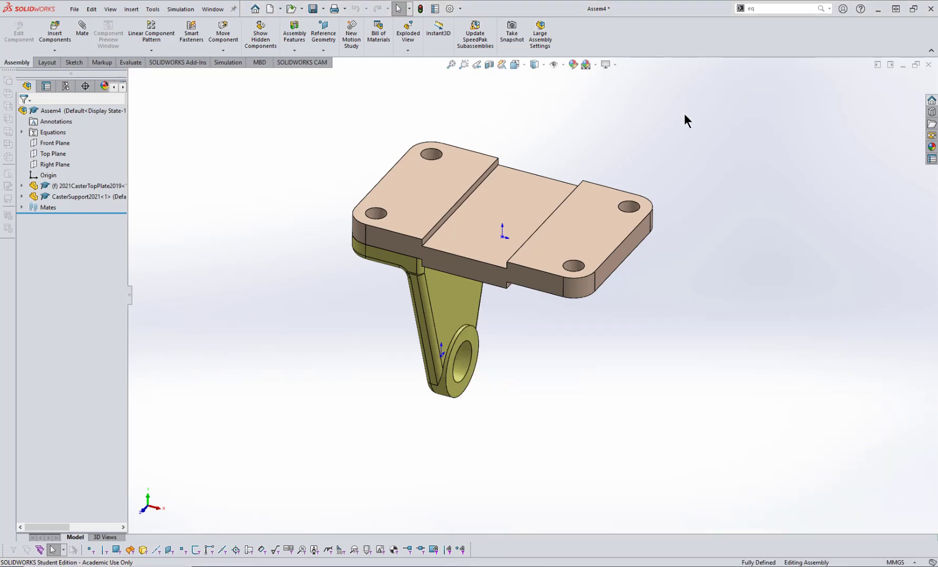
{"action": "left_click", "coordinate": [421, 9]}
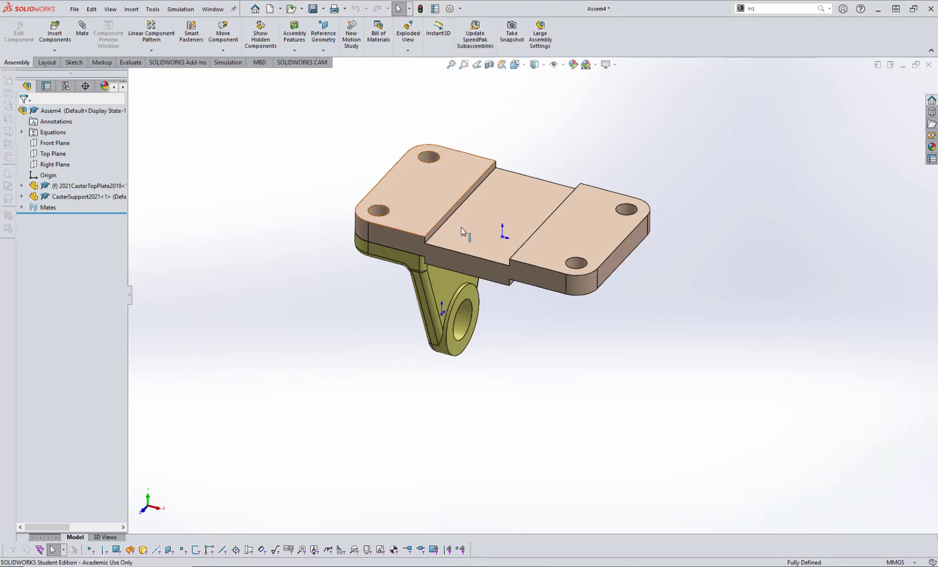
{"action": "middle_click_drag", "start_coordinate": [461, 227], "coordinate": [519, 200]}
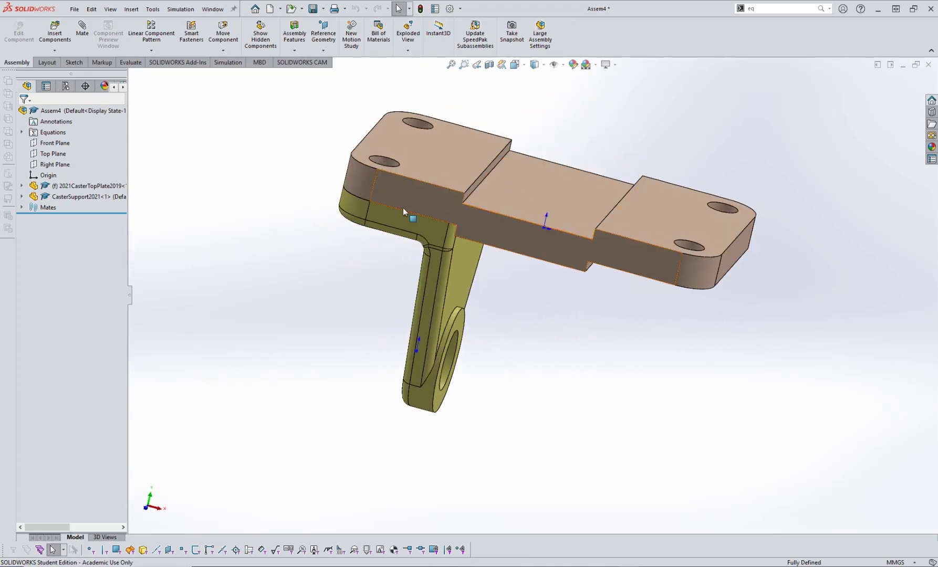
{"action": "middle_click_drag", "start_coordinate": [269, 287], "coordinate": [242, 289]}
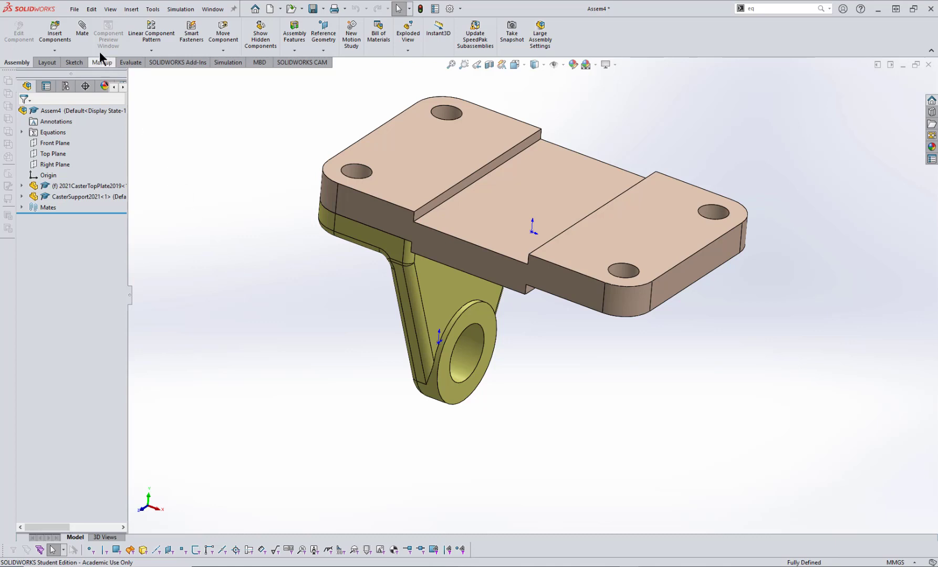
Step: Insert the CasterAxle2021.SLDPRT part into the assembly, placing it in free space below the top plate beside the caster support
{"action": "left_click", "coordinate": [54, 33]}
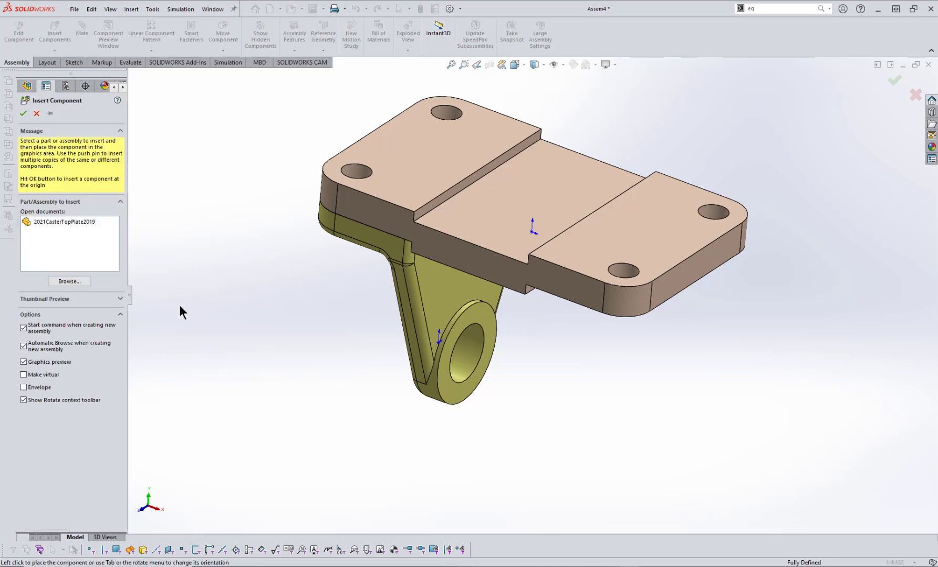
{"action": "left_click", "coordinate": [73, 281]}
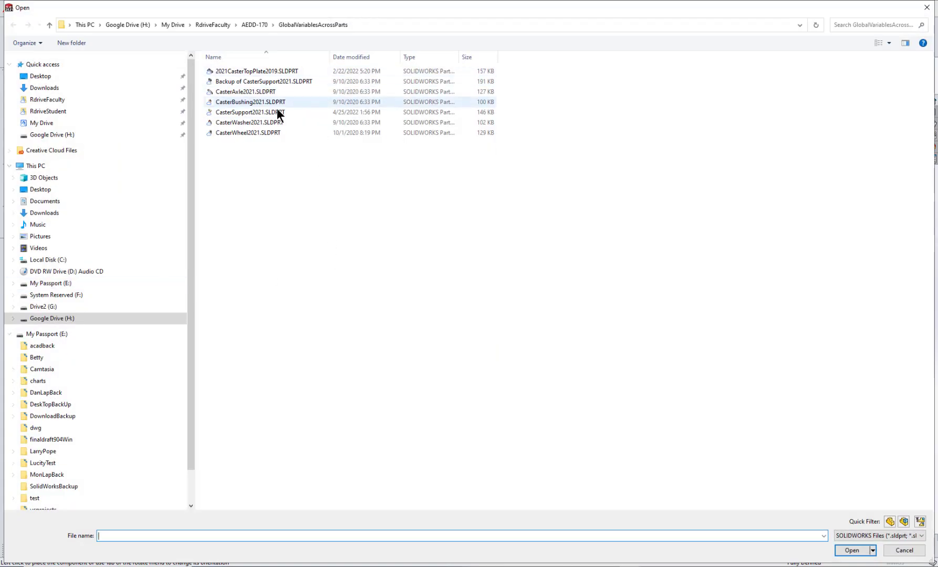
{"action": "double_click", "coordinate": [247, 93]}
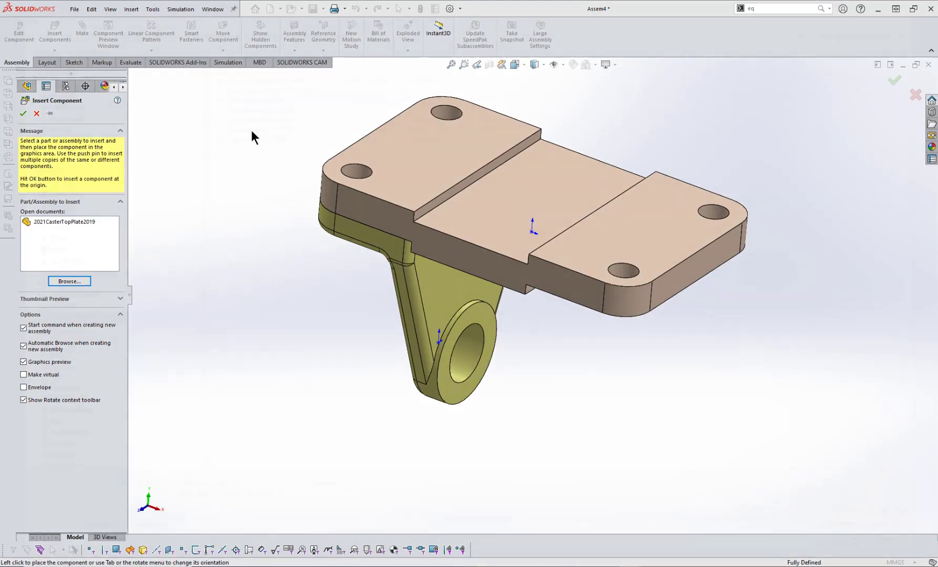
{"action": "left_click", "coordinate": [598, 420]}
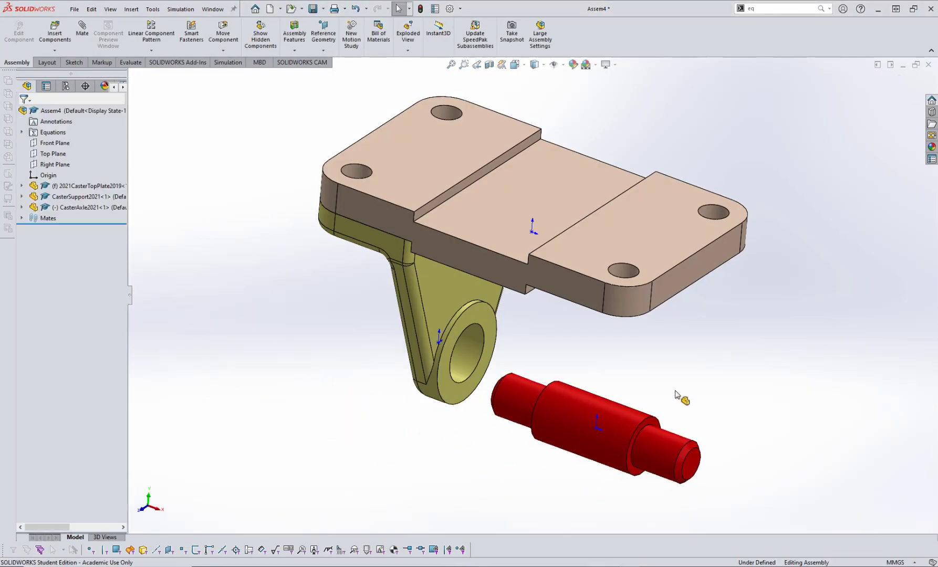
{"action": "right_click", "coordinate": [568, 418]}
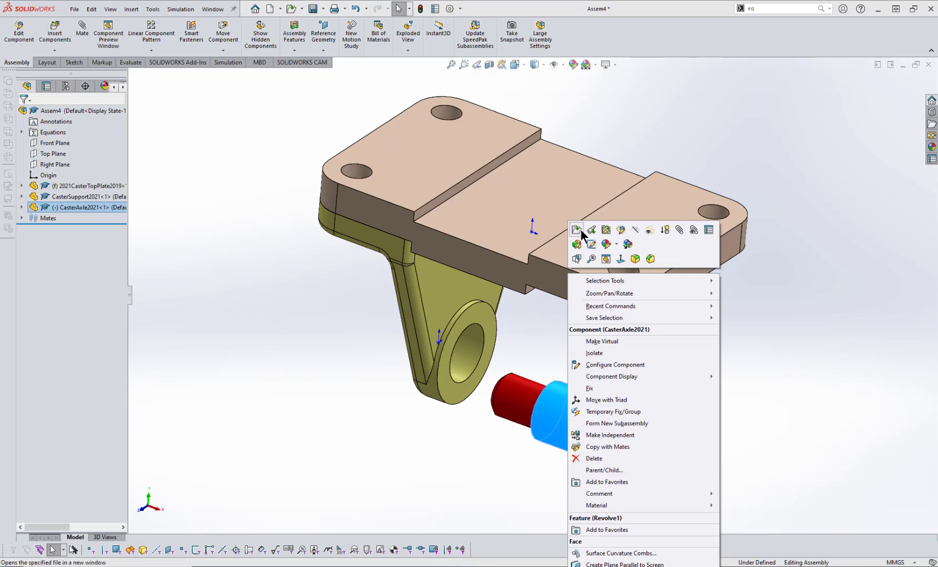
{"action": "left_click", "coordinate": [553, 303]}
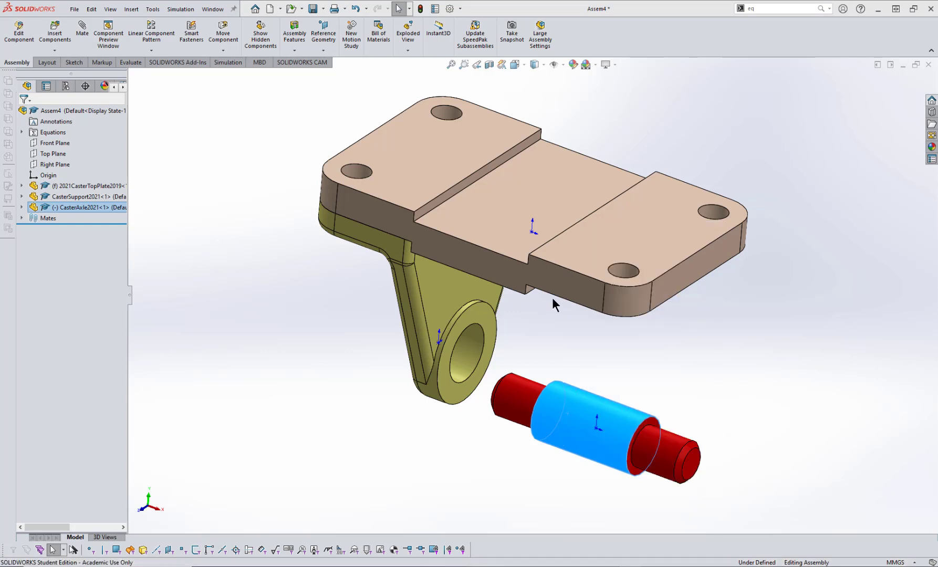
{"action": "left_click", "coordinate": [708, 368]}
Step: Try to link the caster axle's overall length dimension, D1@Sketch1, to a global variable from the assembly
{"action": "double_click", "coordinate": [619, 426]}
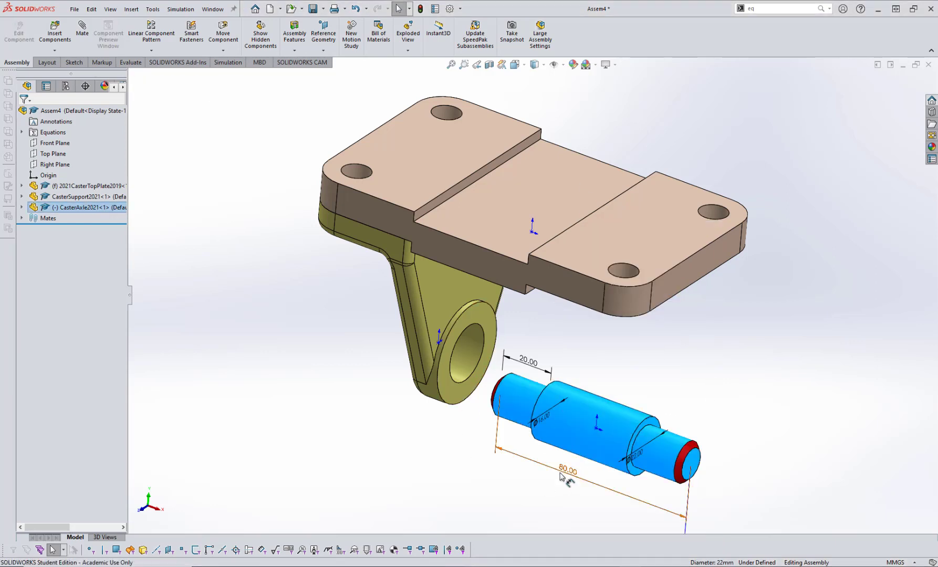
{"action": "double_click", "coordinate": [561, 476]}
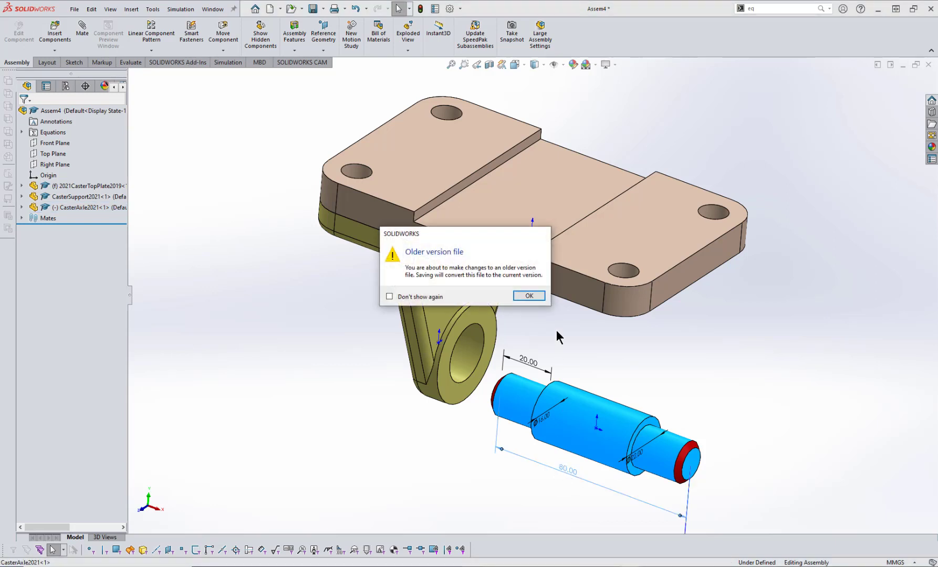
{"action": "left_click", "coordinate": [530, 297]}
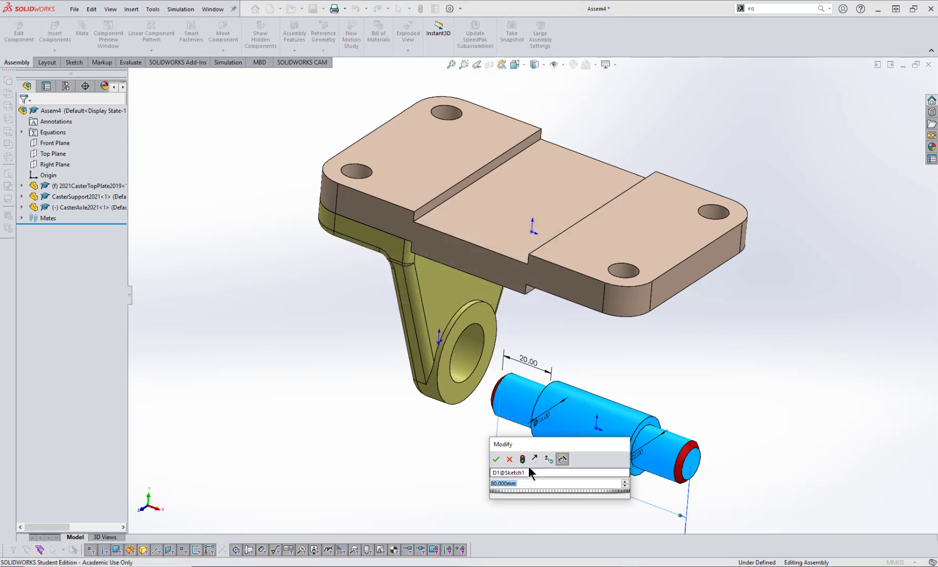
{"action": "type", "text": "="}
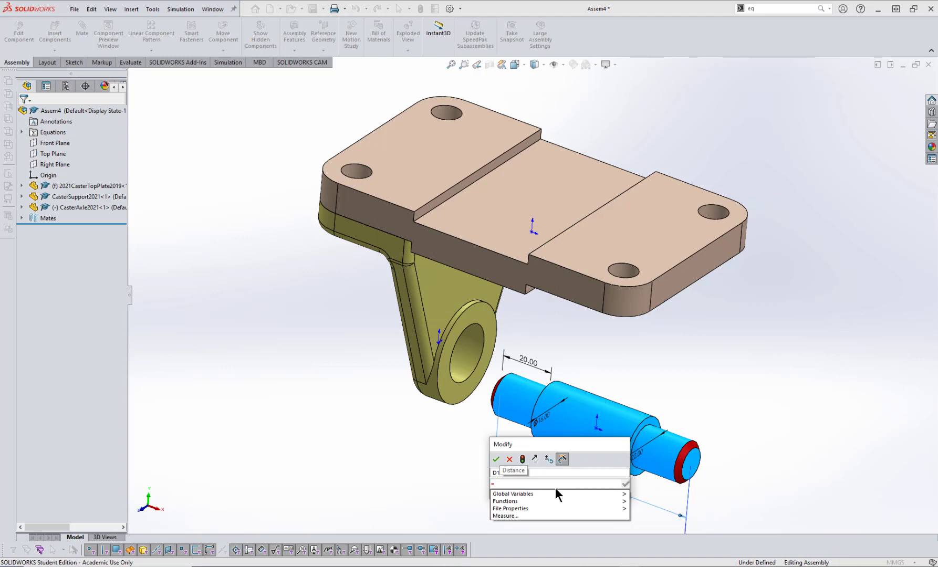
{"action": "mouse_move", "coordinate": [556, 488]}
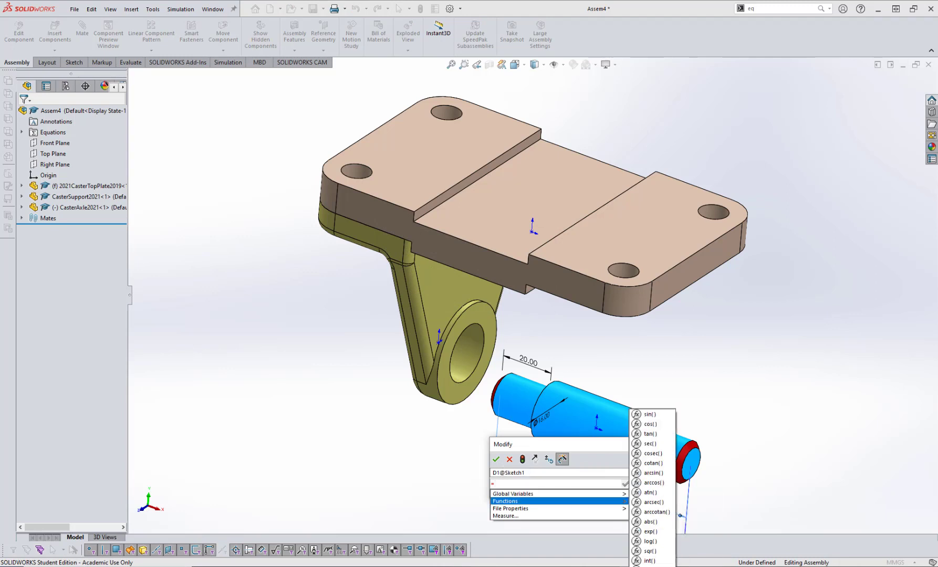
{"action": "mouse_move", "coordinate": [604, 501]}
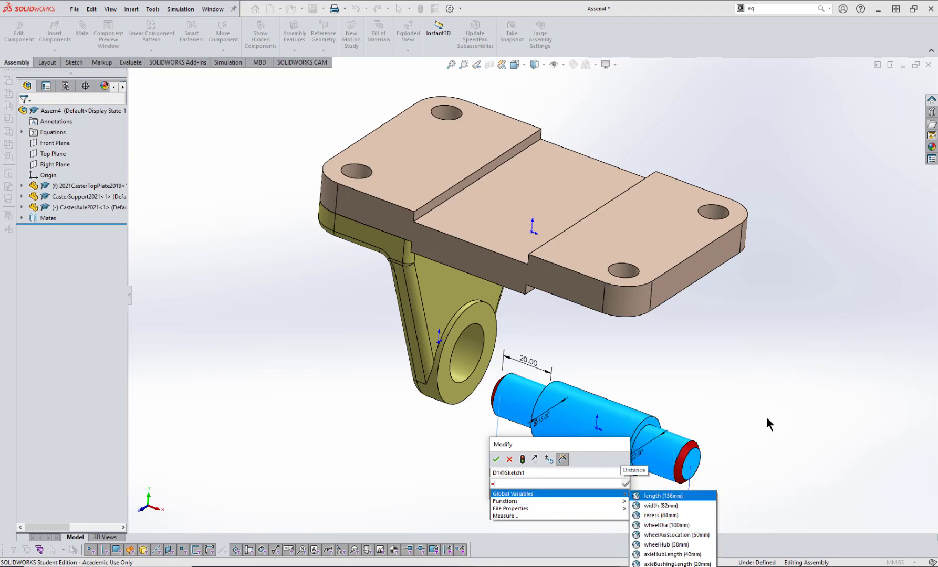
{"action": "left_click", "coordinate": [814, 343]}
{"action": "key", "text": "BackSpace"}
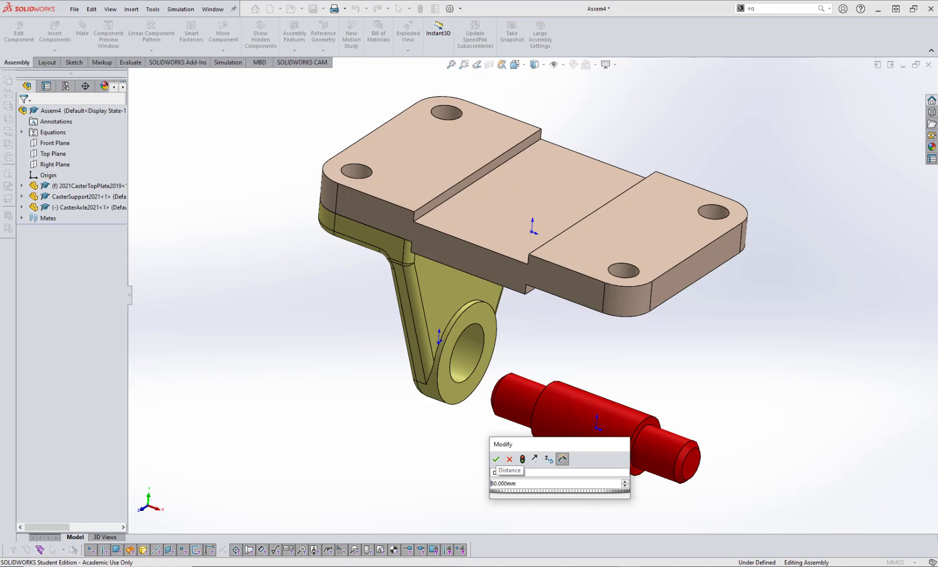
{"action": "key", "text": "Return"}
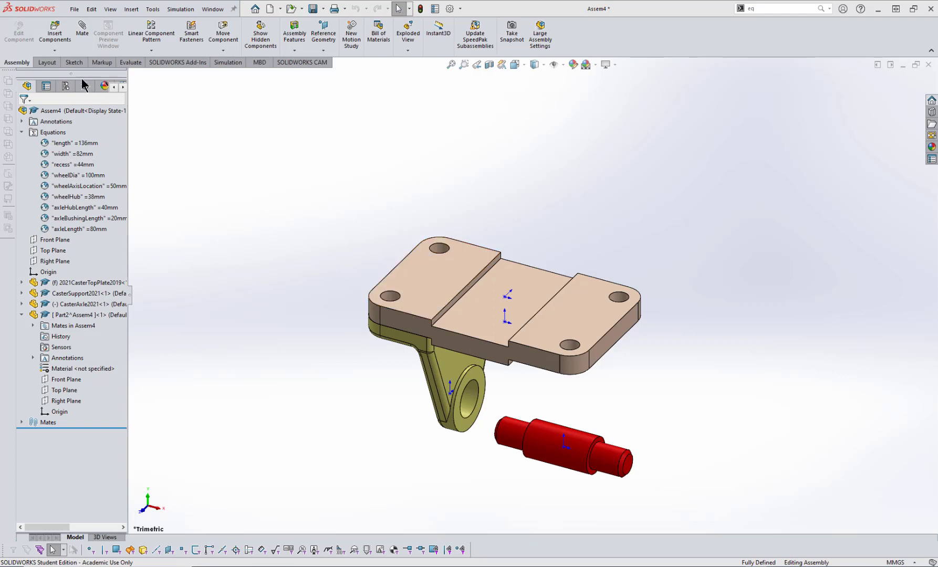
Step: Create a new in-context part in the assembly, positioned on the raised upper face of the top plate
{"action": "left_click", "coordinate": [56, 52]}
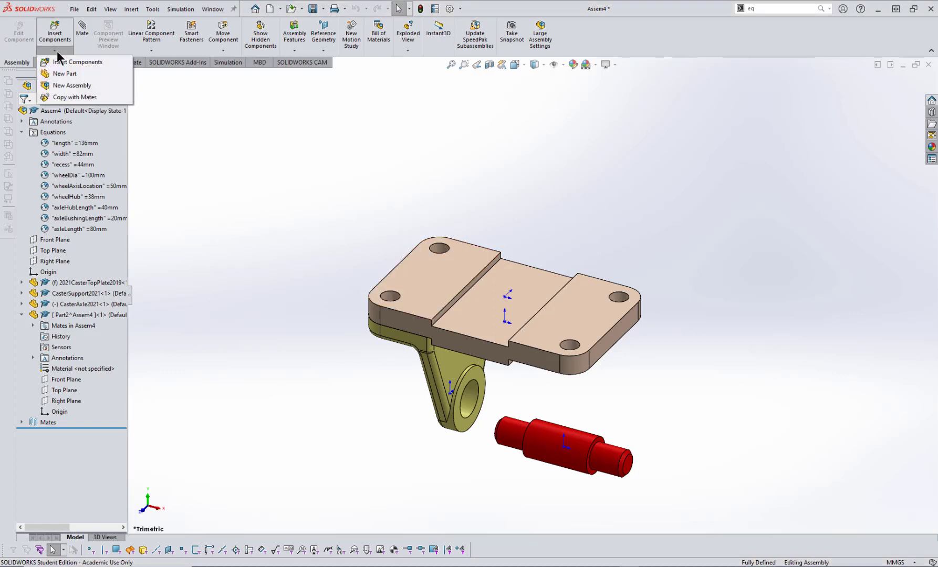
{"action": "left_click", "coordinate": [50, 75]}
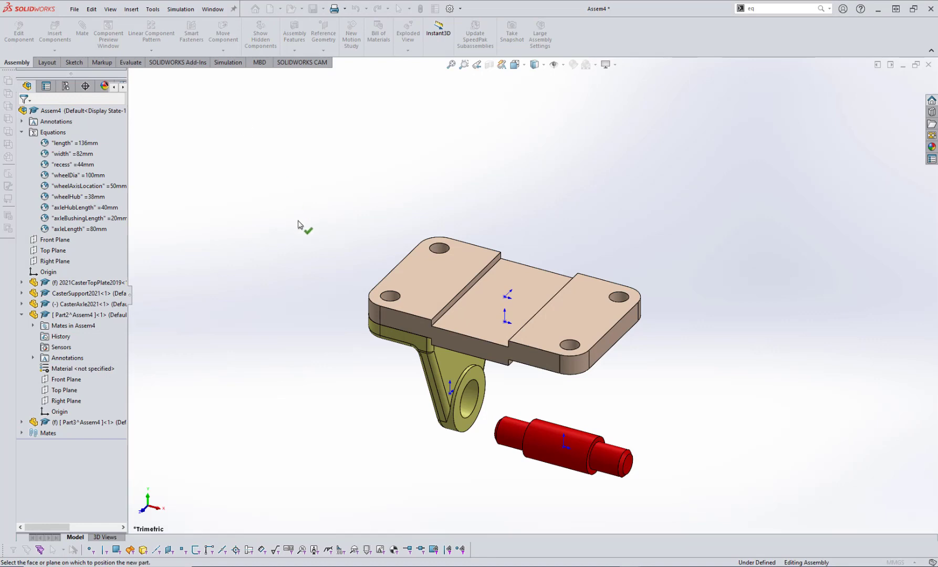
{"action": "left_click", "coordinate": [408, 266]}
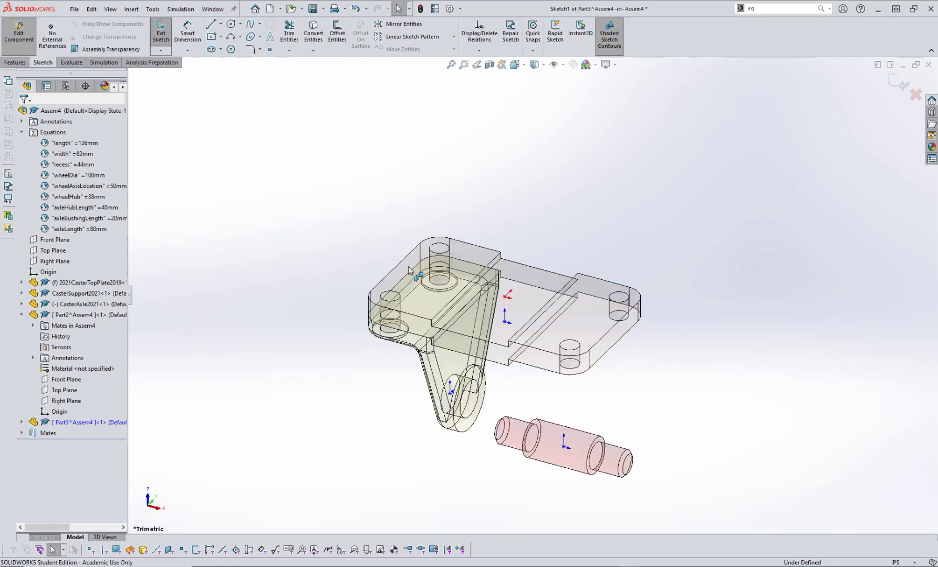
Step: In the top view, sketch a center rectangle about 162 mm by 97 mm around the top plate, centered on the origin
{"action": "key", "text": "space"}
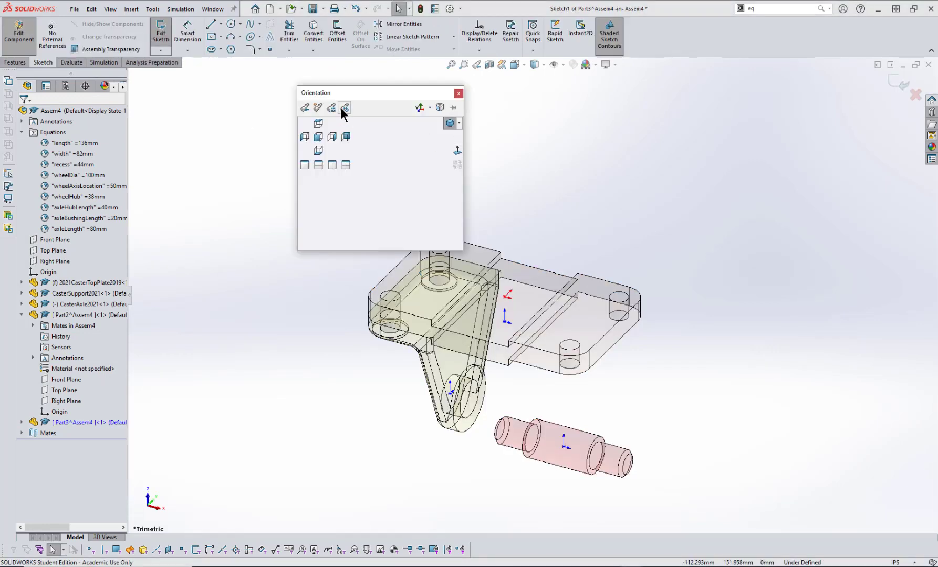
{"action": "left_click", "coordinate": [315, 120]}
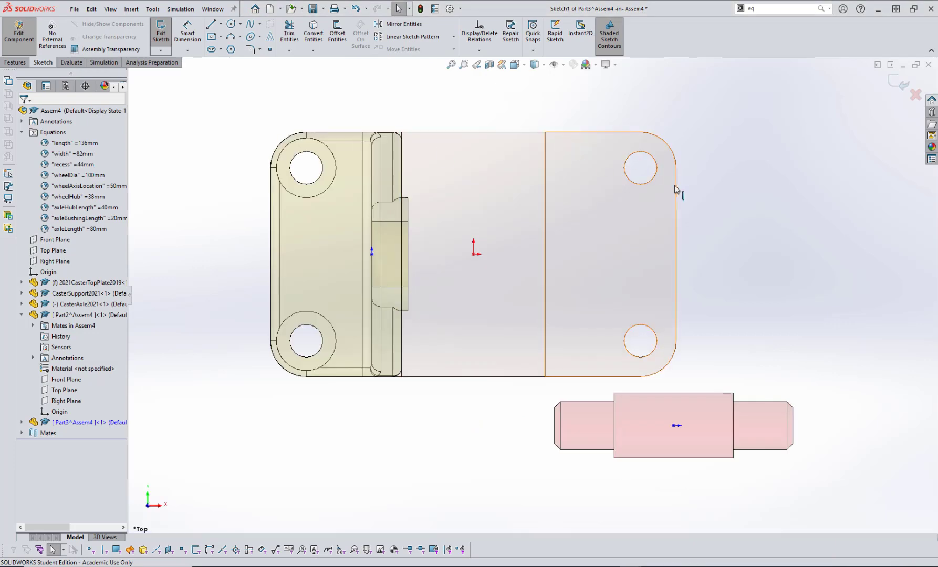
{"action": "key", "text": "f"}
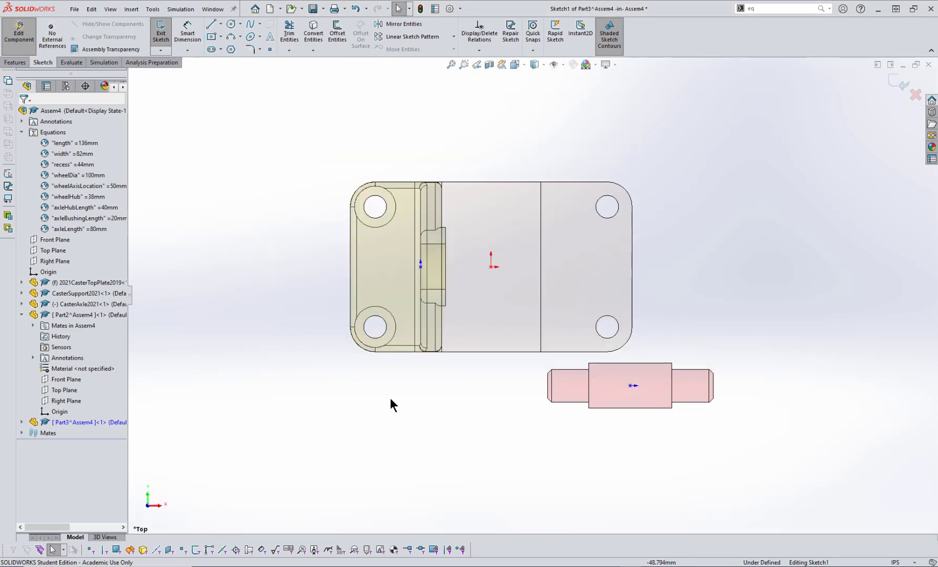
{"action": "middle_click_drag", "start_coordinate": [489, 467], "coordinate": [489, 405]}
{"action": "key", "text": "space"}
{"action": "left_click", "coordinate": [516, 430]}
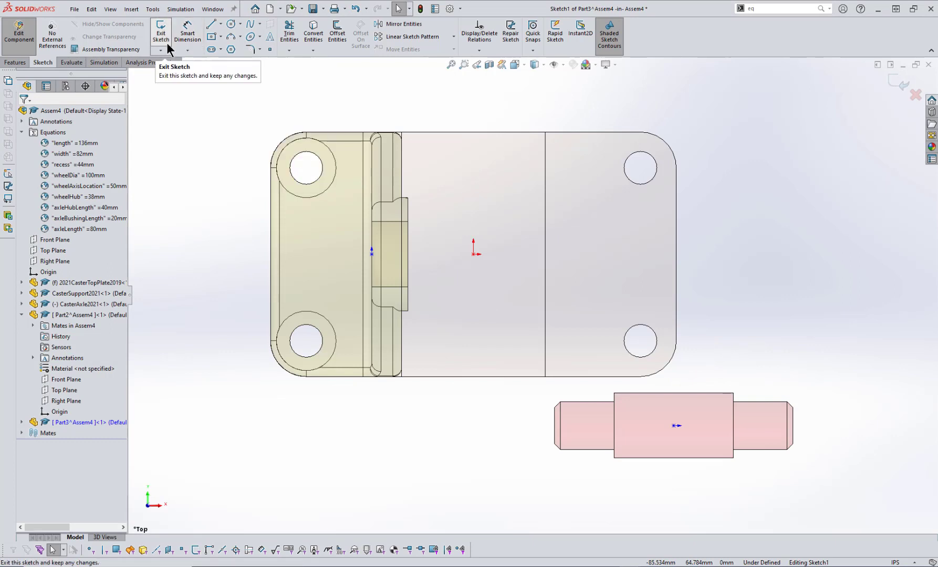
{"action": "left_click", "coordinate": [212, 36]}
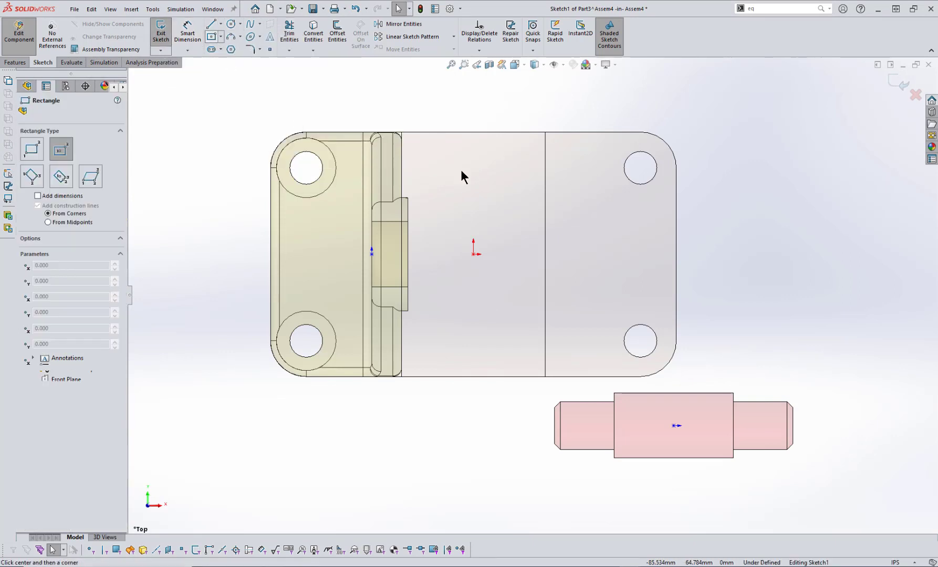
{"action": "left_click", "coordinate": [474, 254]}
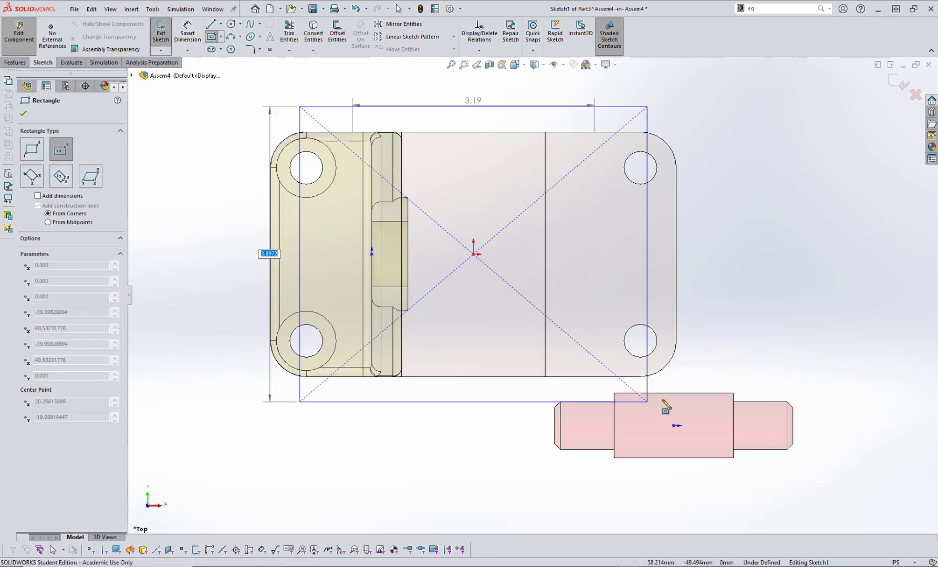
{"action": "left_click", "coordinate": [715, 398]}
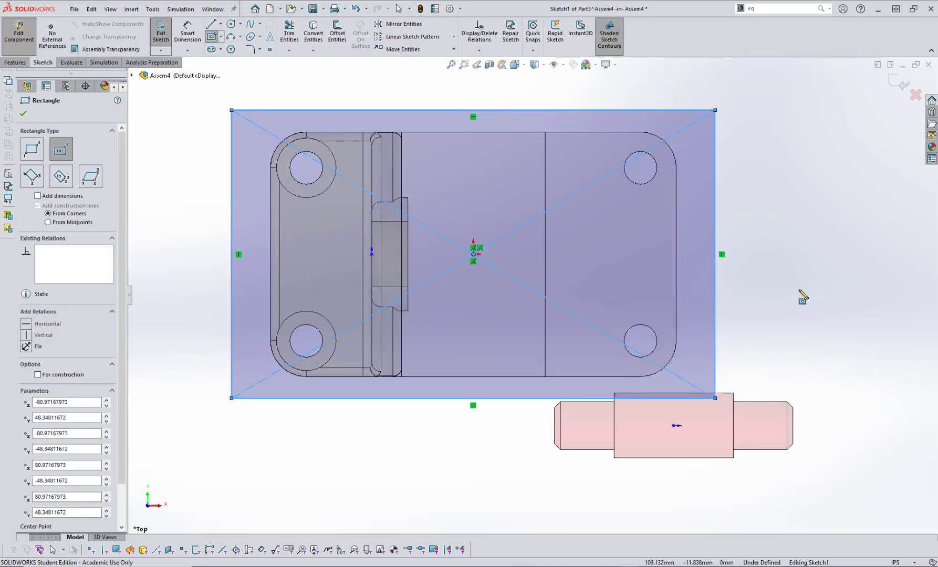
Step: Dimension the rectangle's short vertical side at its drawn size, trying to link it to a global variable
{"action": "right_click_drag", "start_coordinate": [819, 265], "coordinate": [805, 182]}
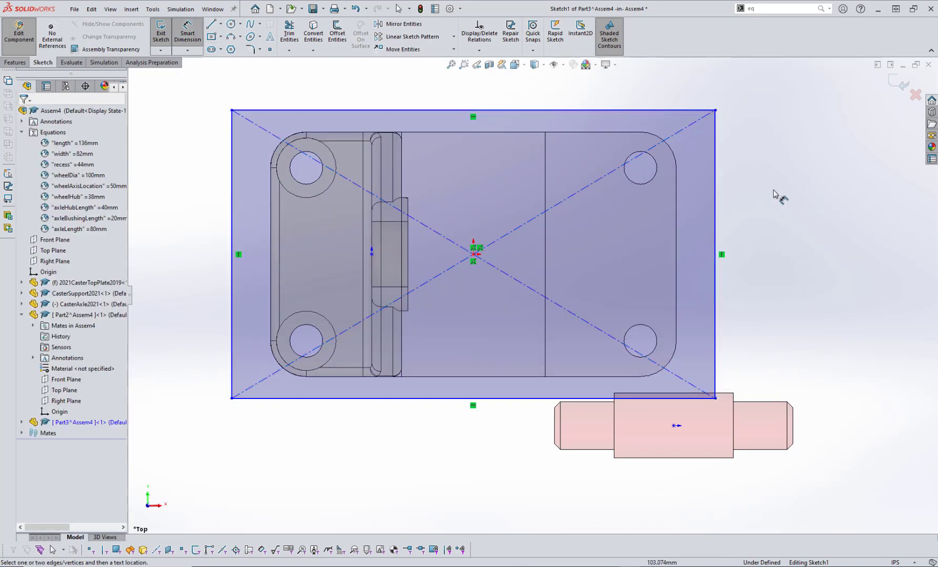
{"action": "left_click", "coordinate": [716, 226]}
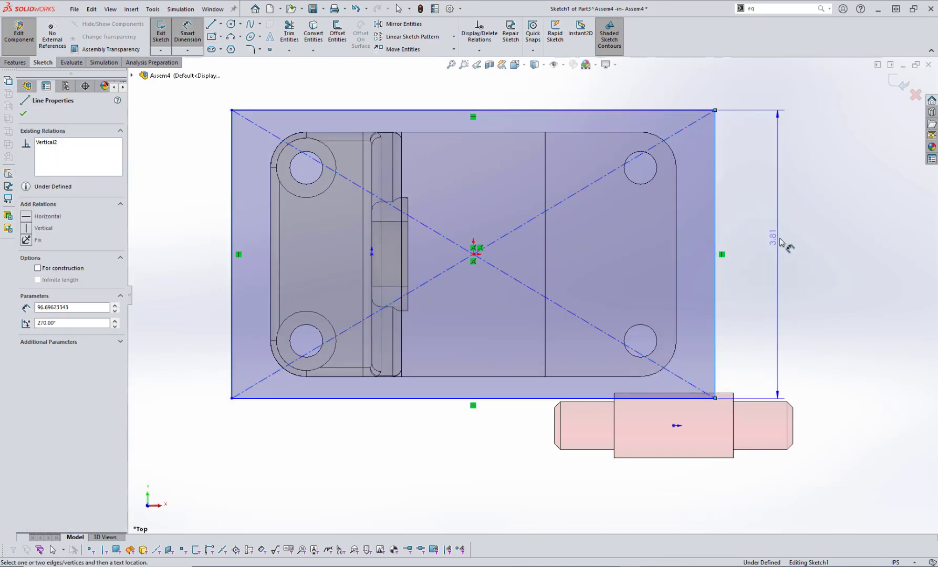
{"action": "left_click", "coordinate": [780, 241]}
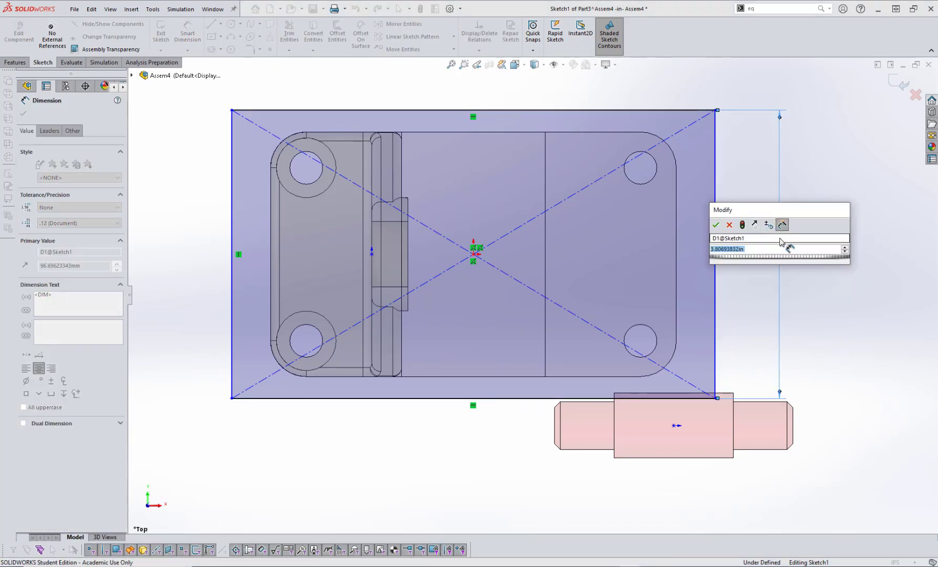
{"action": "type", "text": "="}
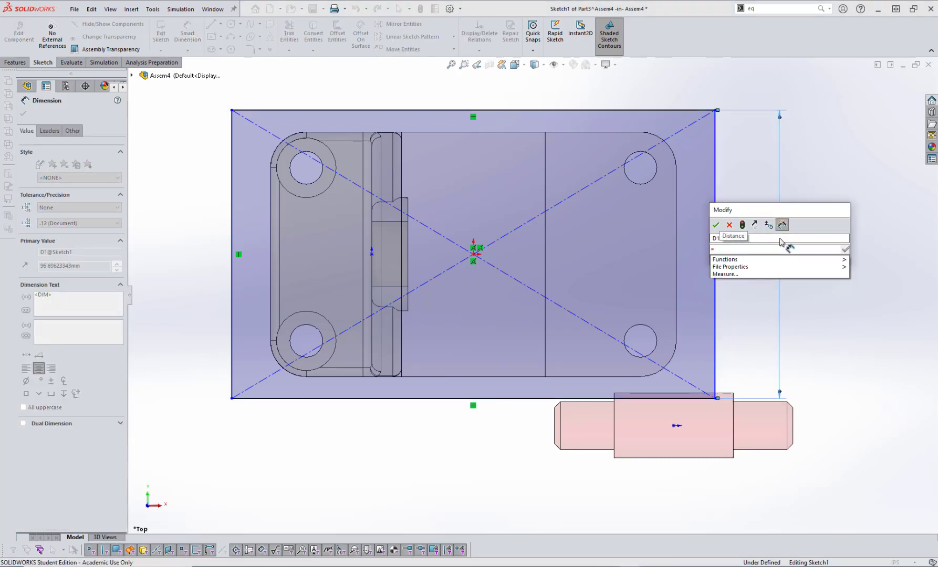
{"action": "mouse_move", "coordinate": [773, 259]}
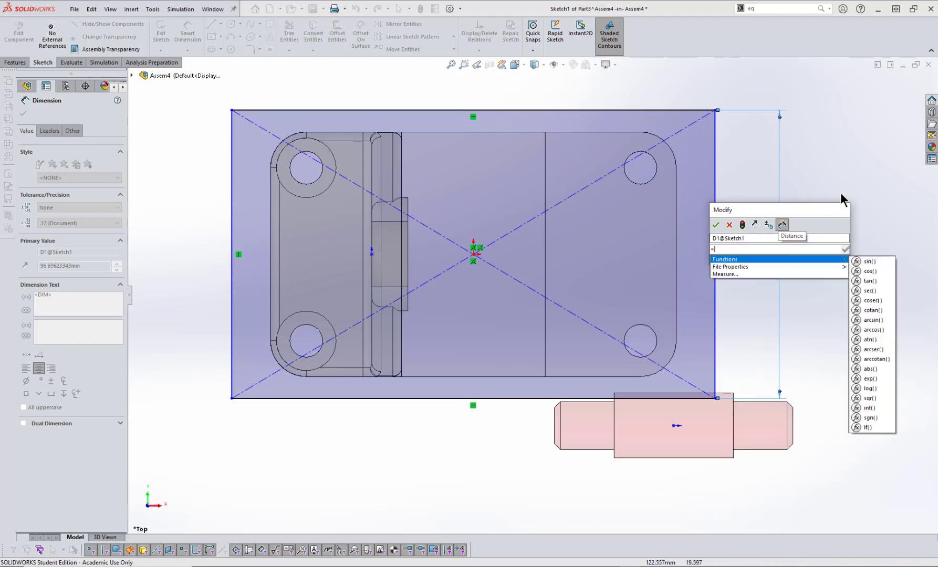
{"action": "key", "text": "Escape"}
{"action": "key", "text": "Escape"}
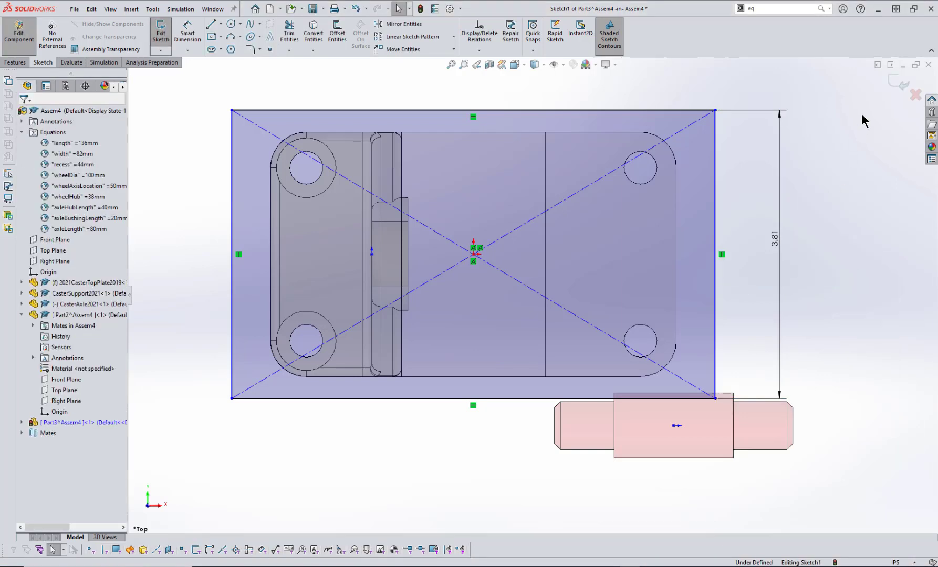
Step: Dimension the rectangle's long horizontal side, accepting its size as drawn
{"action": "left_click", "coordinate": [602, 111]}
{"action": "right_click_drag", "start_coordinate": [825, 279], "coordinate": [829, 244]}
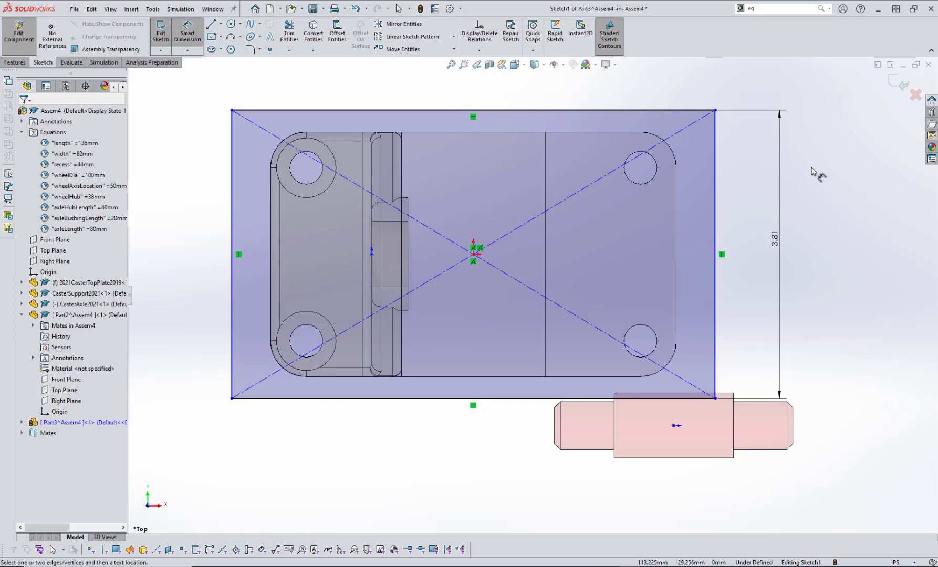
{"action": "left_click", "coordinate": [547, 111]}
{"action": "left_click", "coordinate": [540, 92]}
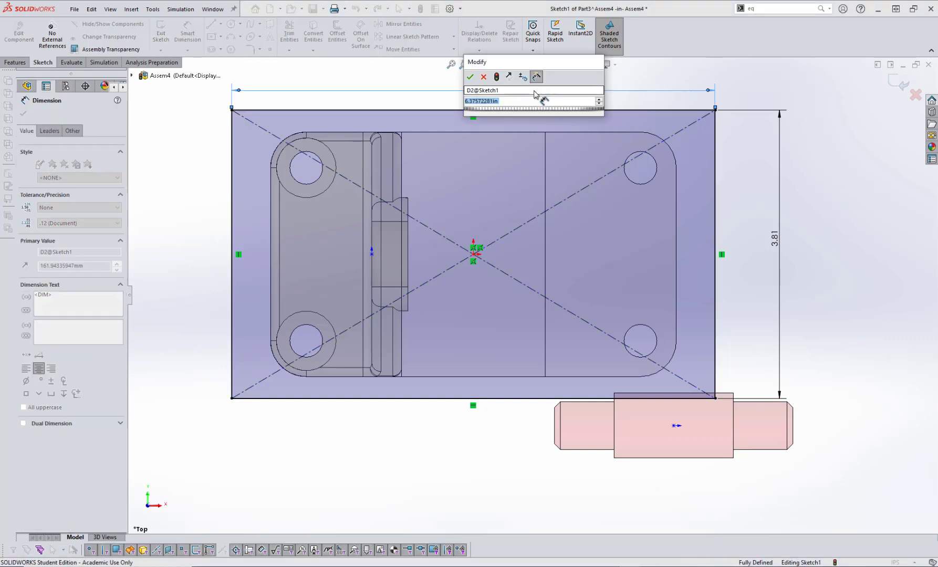
{"action": "left_click", "coordinate": [470, 77]}
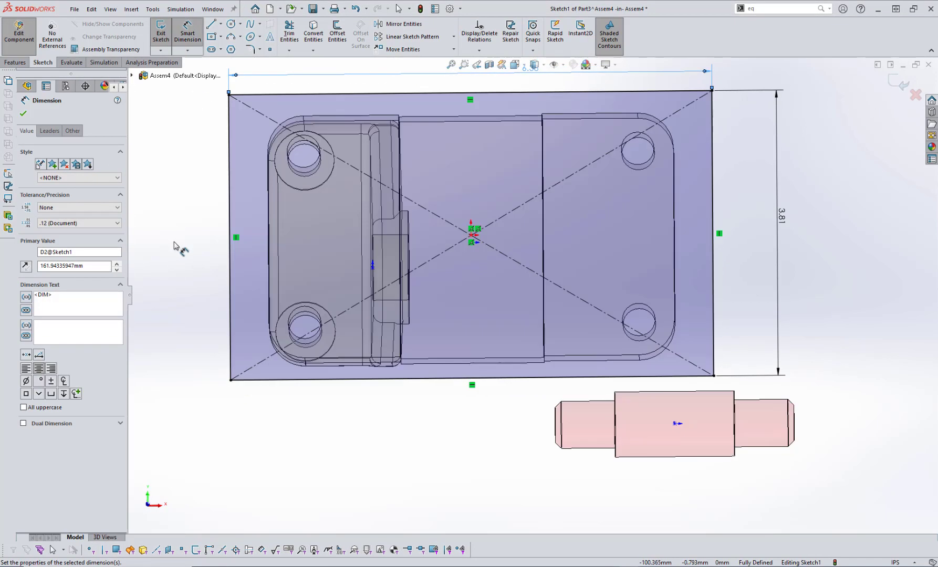
Step: Convert the four circular hole edges on the top plate's upper face into the rectangle sketch
{"action": "key", "text": "z"}
{"action": "key", "text": "z"}
{"action": "scroll", "coordinate": [455, 268], "scroll_direction": "down", "scroll_amount": 3}
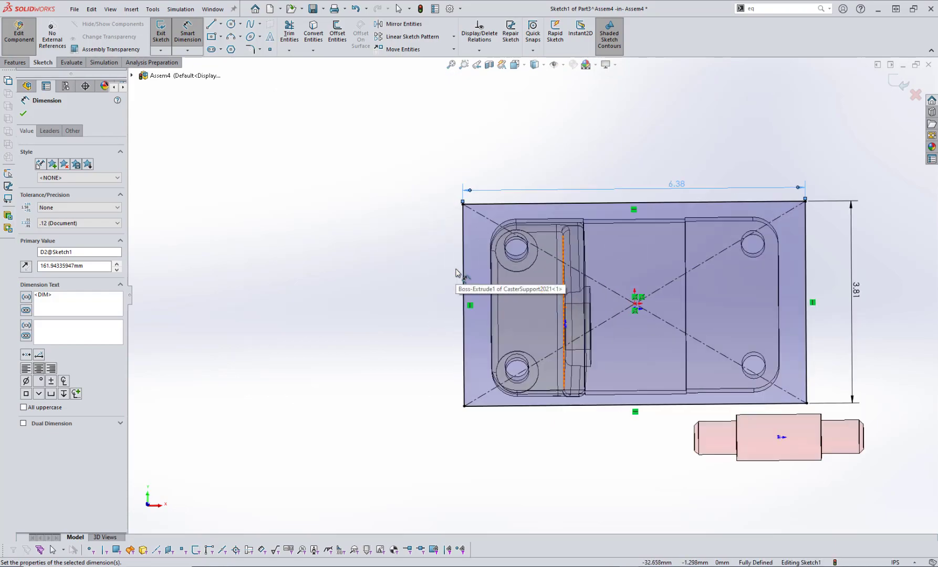
{"action": "middle_click_drag", "start_coordinate": [457, 269], "coordinate": [530, 268]}
{"action": "scroll", "coordinate": [535, 336], "scroll_direction": "down", "scroll_amount": 3}
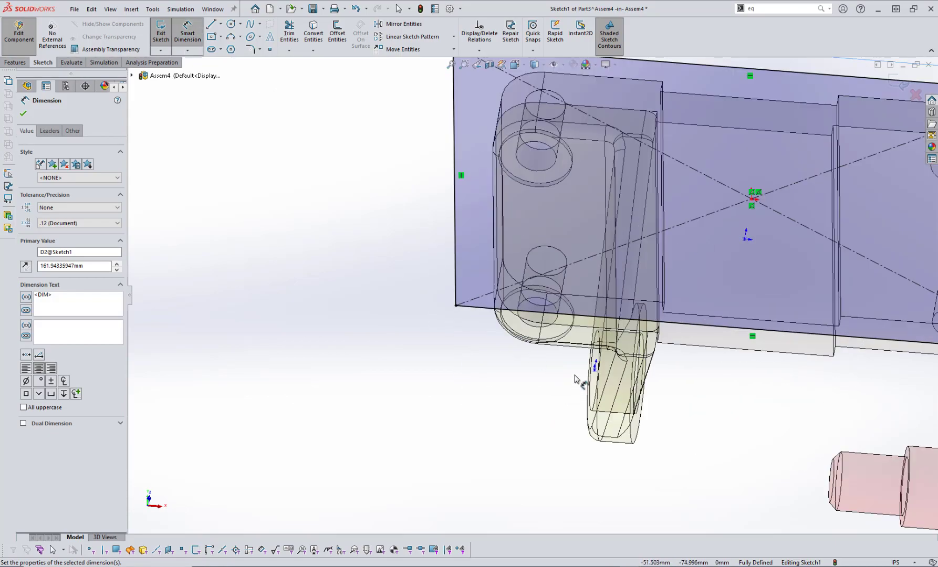
{"action": "mouse_move", "coordinate": [580, 384]}
{"action": "middle_mouse_down"}
{"action": "mouse_move", "coordinate": [577, 329]}
{"action": "mouse_move", "coordinate": [549, 377]}
{"action": "mouse_move", "coordinate": [561, 381]}
{"action": "mouse_move", "coordinate": [535, 295]}
{"action": "mouse_move", "coordinate": [545, 223]}
{"action": "middle_mouse_up"}
{"action": "key", "text": "Escape"}
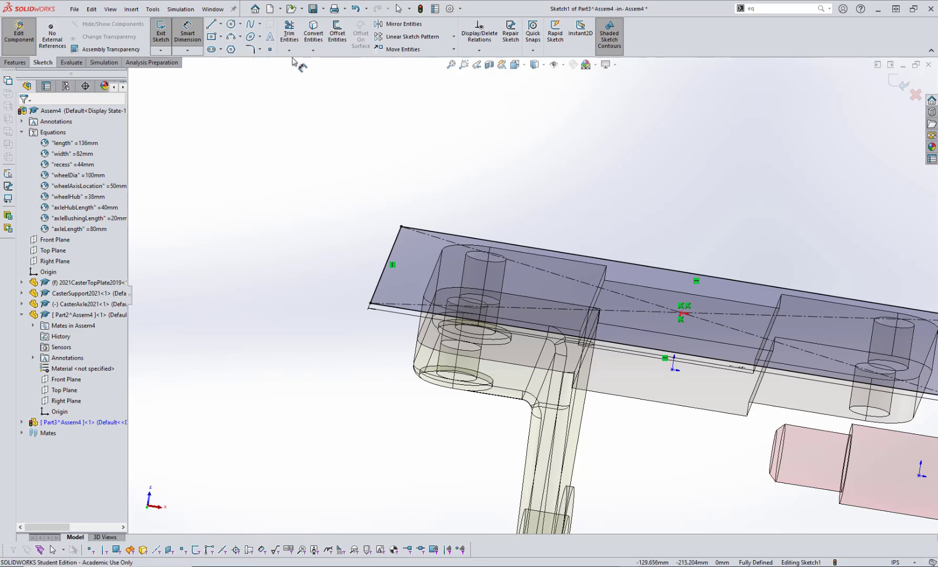
{"action": "left_click", "coordinate": [313, 34]}
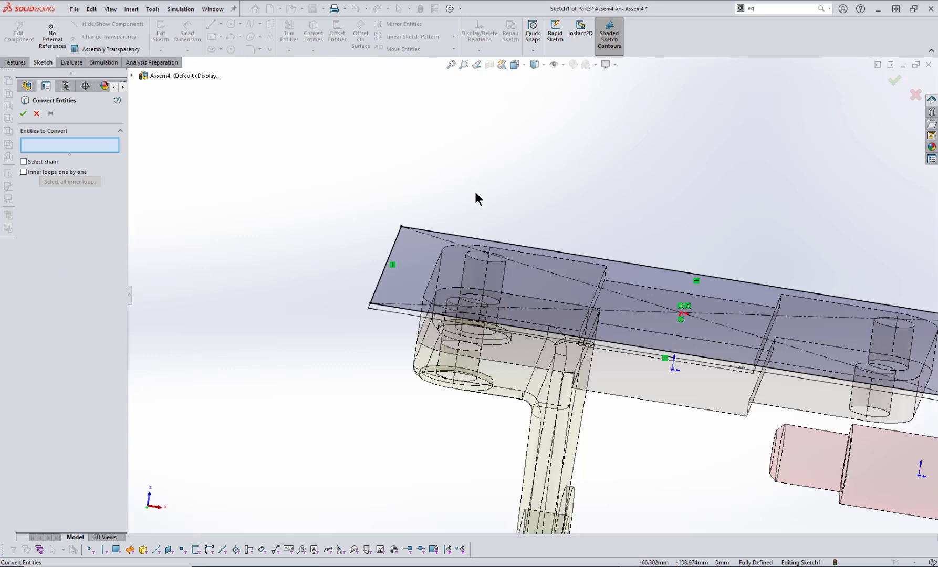
{"action": "left_click", "coordinate": [482, 265]}
{"action": "left_click", "coordinate": [481, 299]}
{"action": "scroll", "coordinate": [531, 310], "scroll_direction": "up", "scroll_amount": 1}
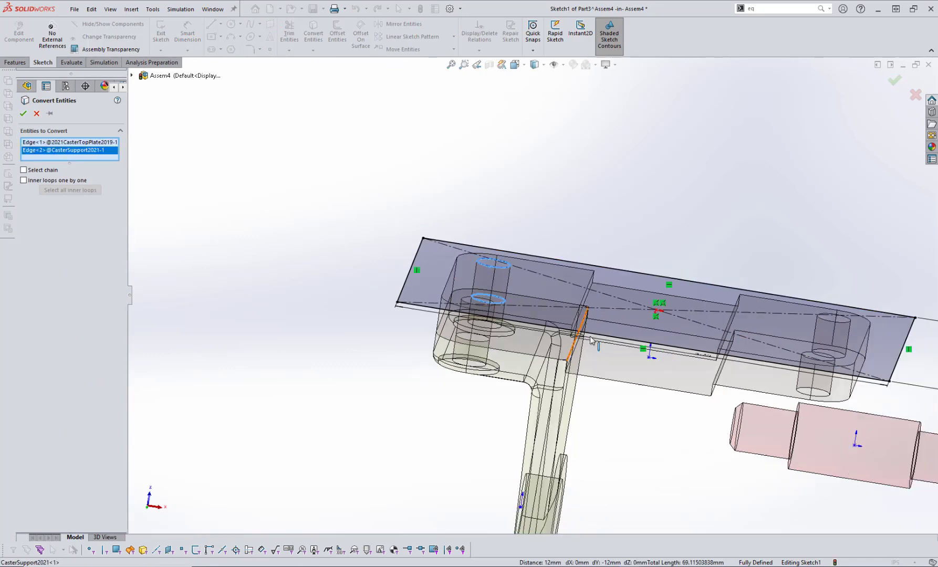
{"action": "middle_click_drag", "start_coordinate": [590, 340], "coordinate": [562, 399]}
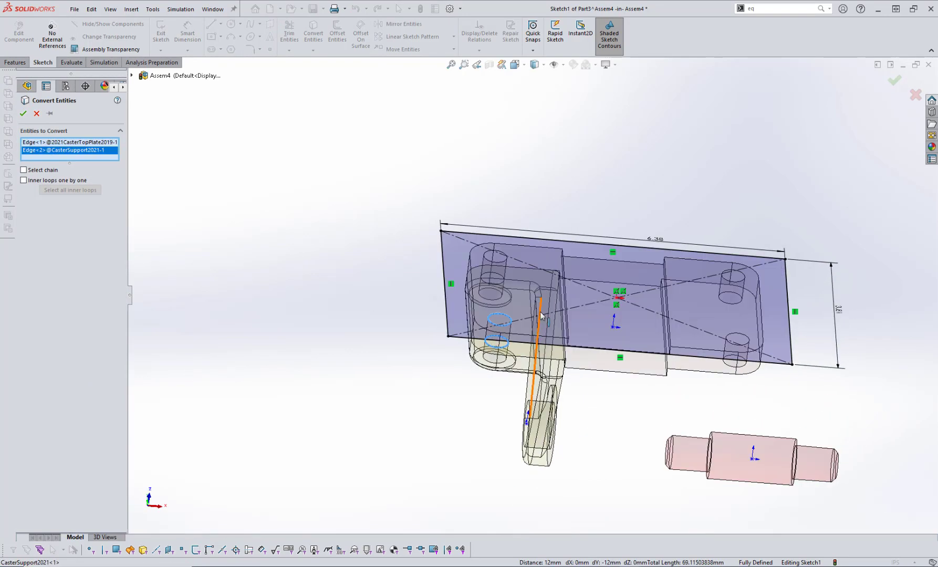
{"action": "left_click", "coordinate": [507, 349]}
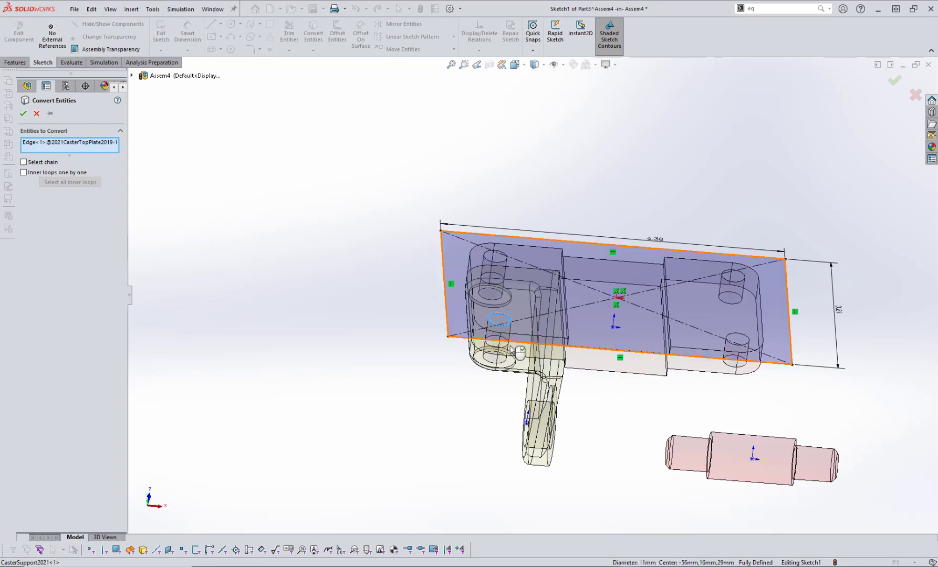
{"action": "left_click", "coordinate": [495, 259]}
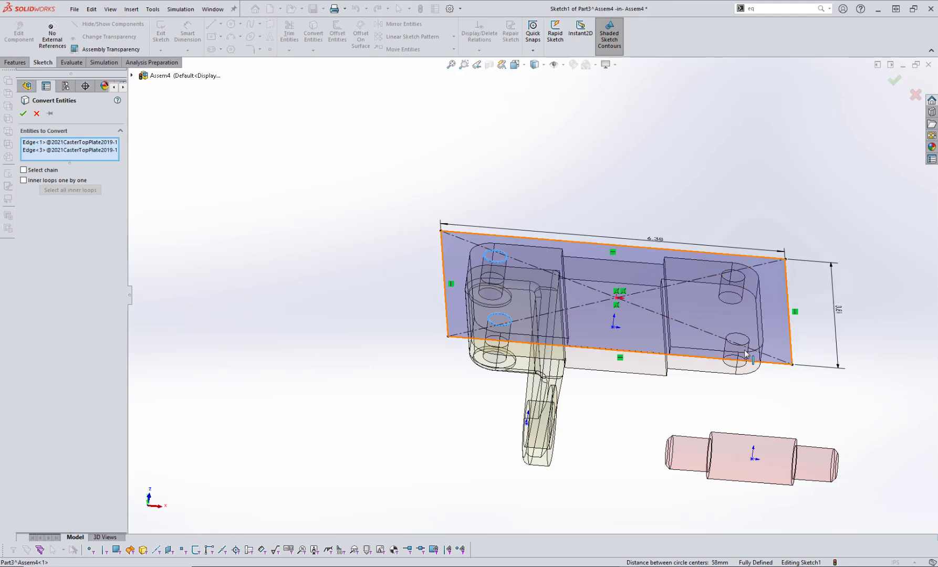
{"action": "left_click", "coordinate": [737, 279]}
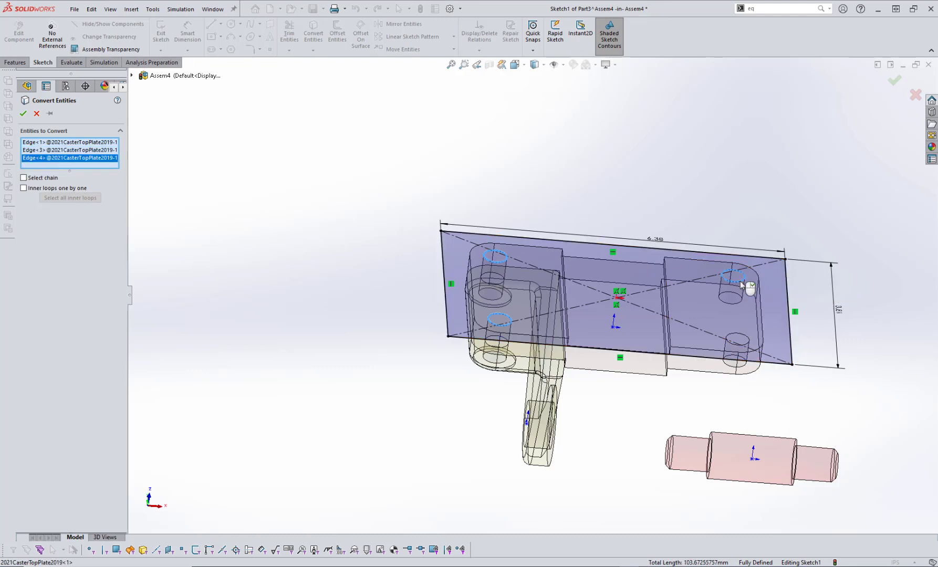
{"action": "left_click", "coordinate": [739, 339]}
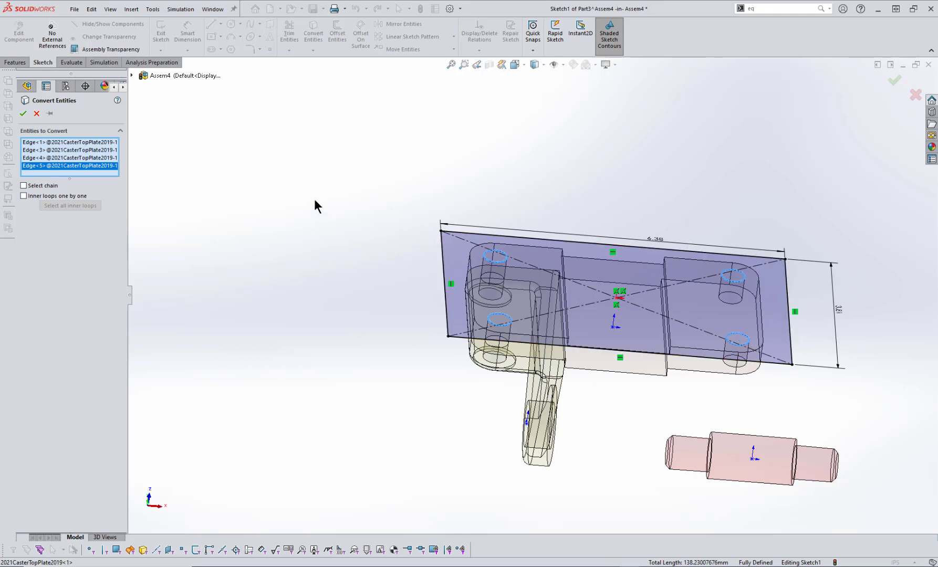
{"action": "left_click", "coordinate": [23, 114]}
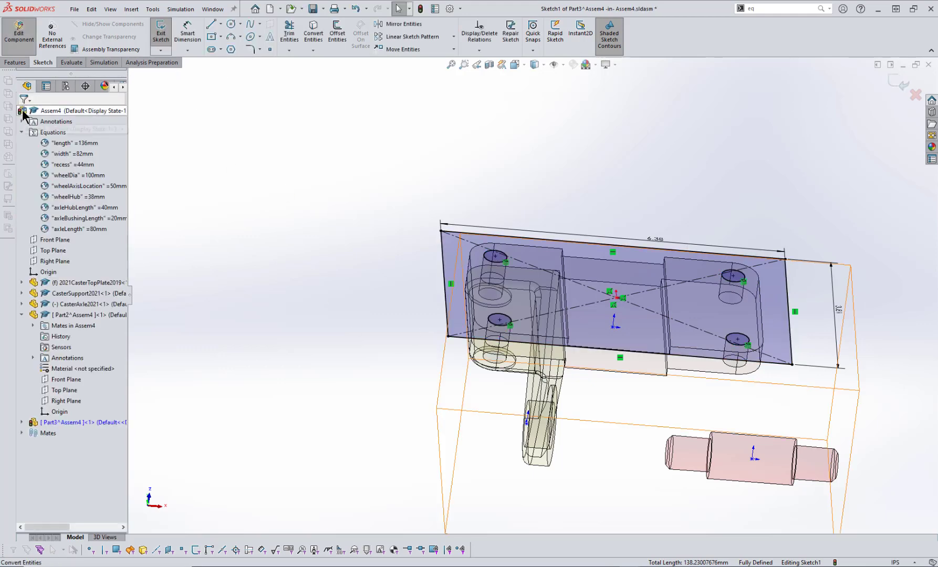
Step: Extrude the sketch upward as a 6 mm blind boss with the four holes, and return to editing the assembly
{"action": "middle_click_drag", "start_coordinate": [273, 373], "coordinate": [250, 333]}
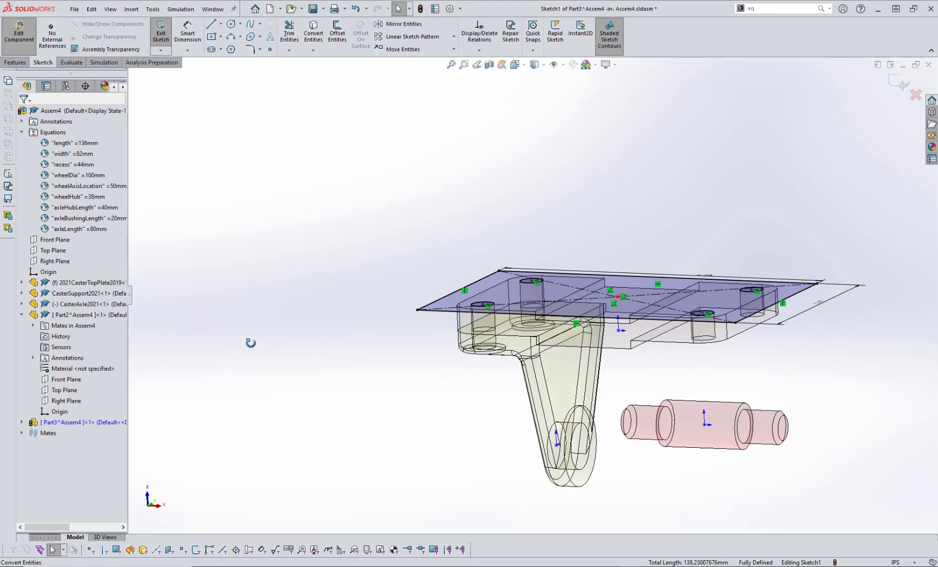
{"action": "left_click", "coordinate": [12, 62]}
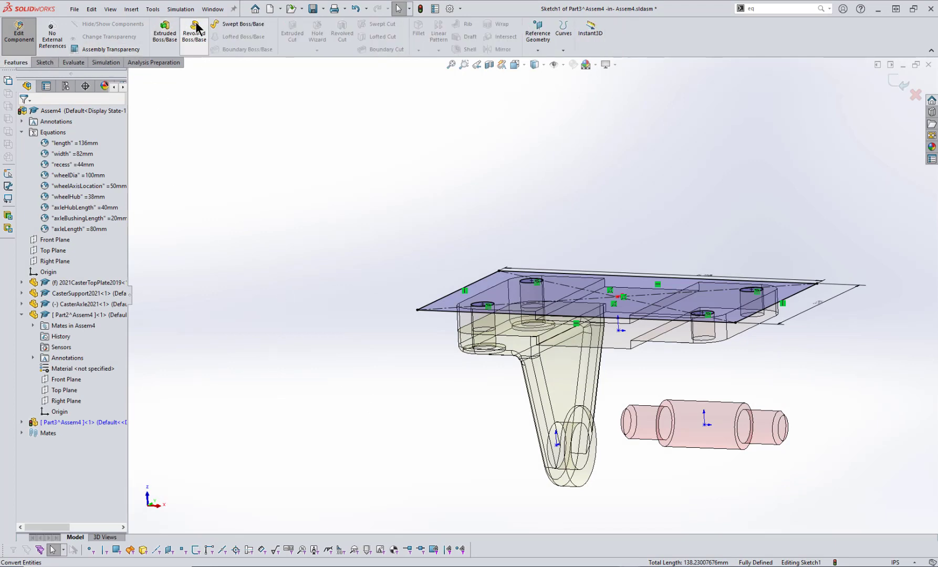
{"action": "left_click", "coordinate": [165, 36]}
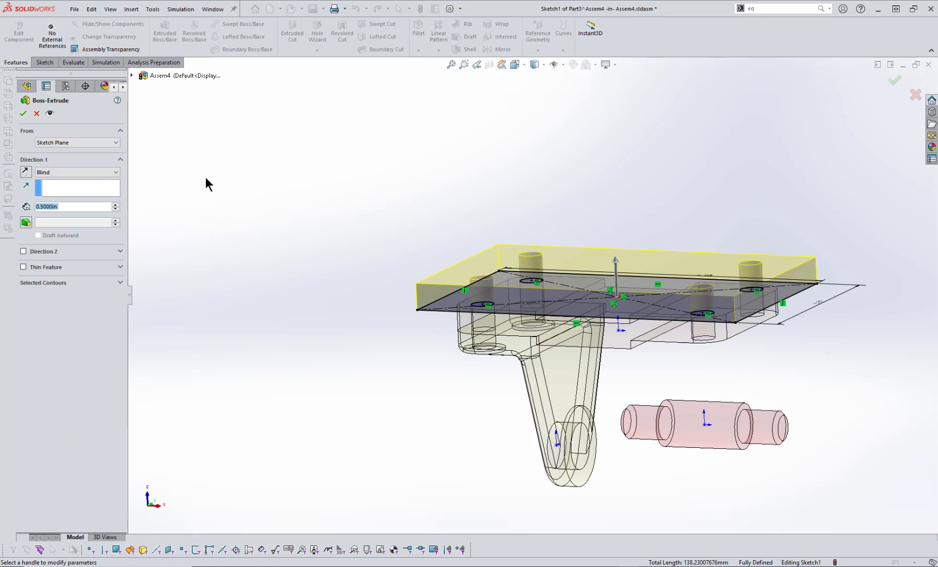
{"action": "type", "text": "0.4"}
{"action": "key", "text": "Return"}
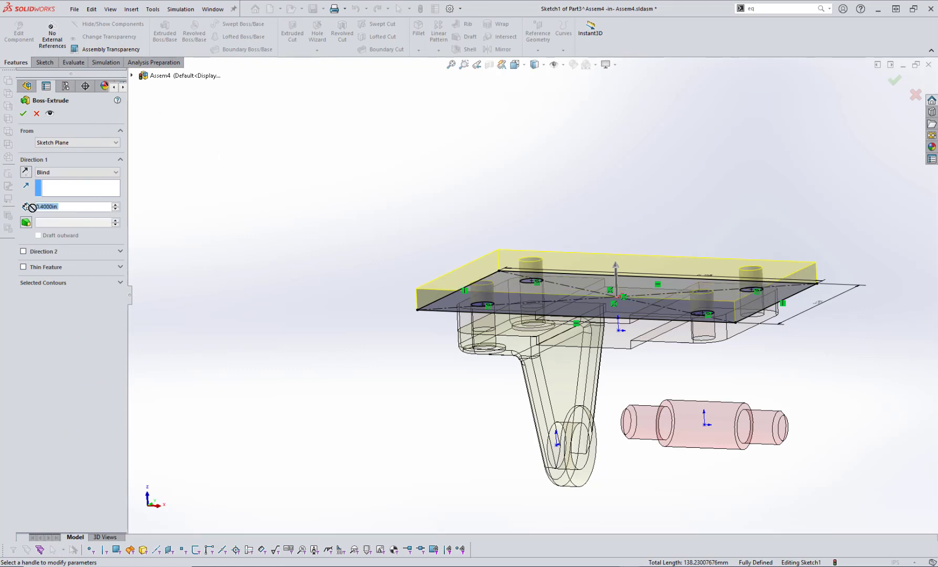
{"action": "type", "text": "6mm"}
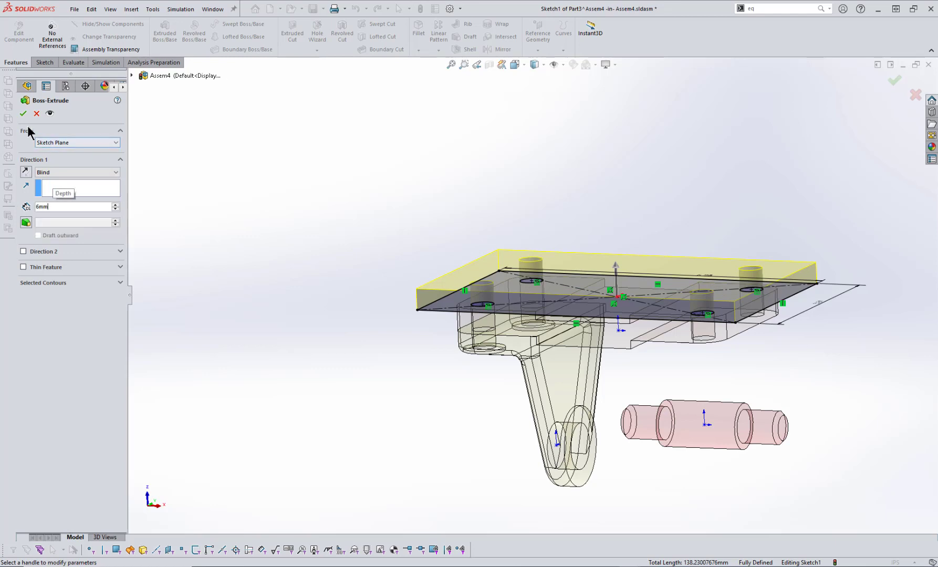
{"action": "key", "text": "Return"}
{"action": "key", "text": "Return"}
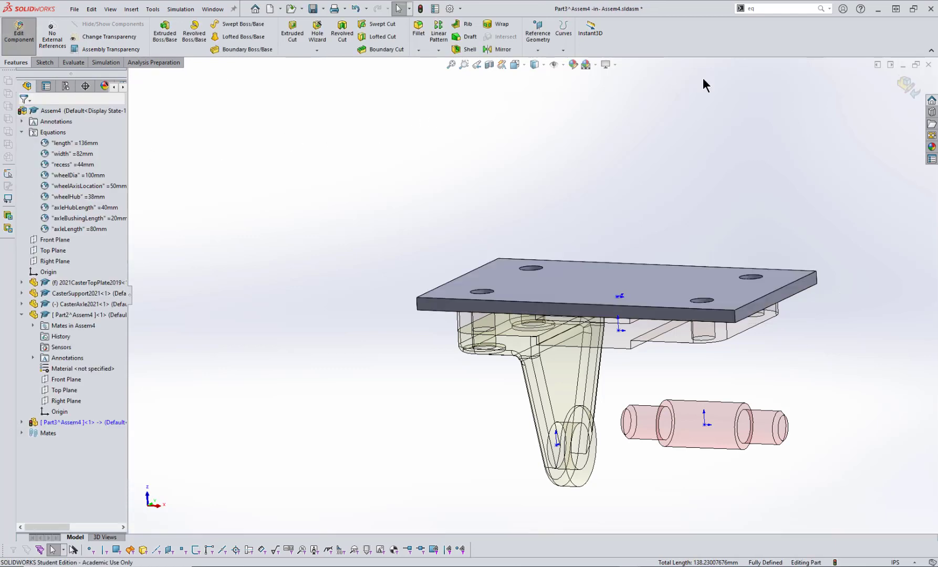
{"action": "left_click", "coordinate": [907, 86]}
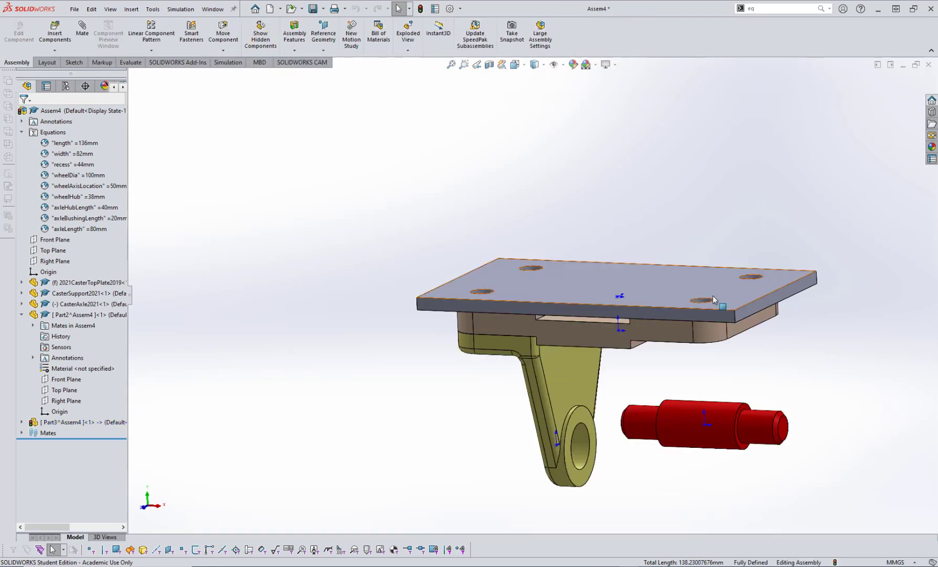
Step: Set the dimension of the new mounting plate's short side to the equation "length"*1.2
{"action": "middle_click_drag", "start_coordinate": [741, 369], "coordinate": [737, 439]}
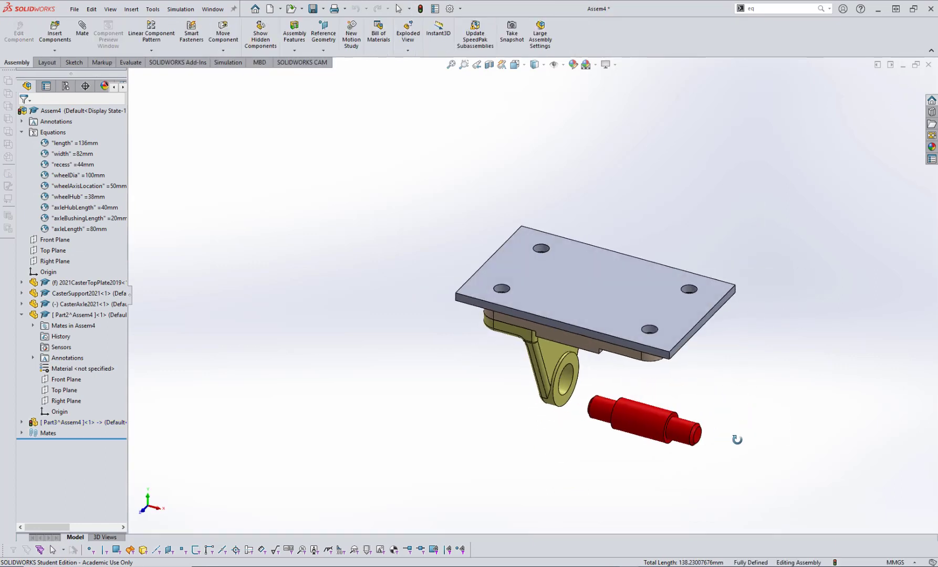
{"action": "middle_click_drag", "start_coordinate": [612, 267], "coordinate": [622, 273]}
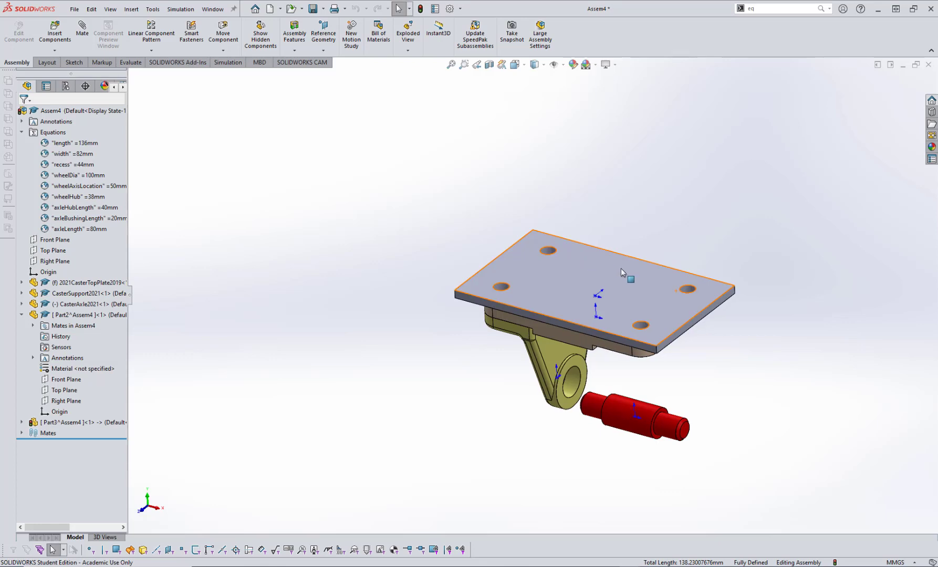
{"action": "left_click", "coordinate": [614, 275]}
{"action": "scroll", "coordinate": [728, 331], "scroll_direction": "down", "scroll_amount": 3}
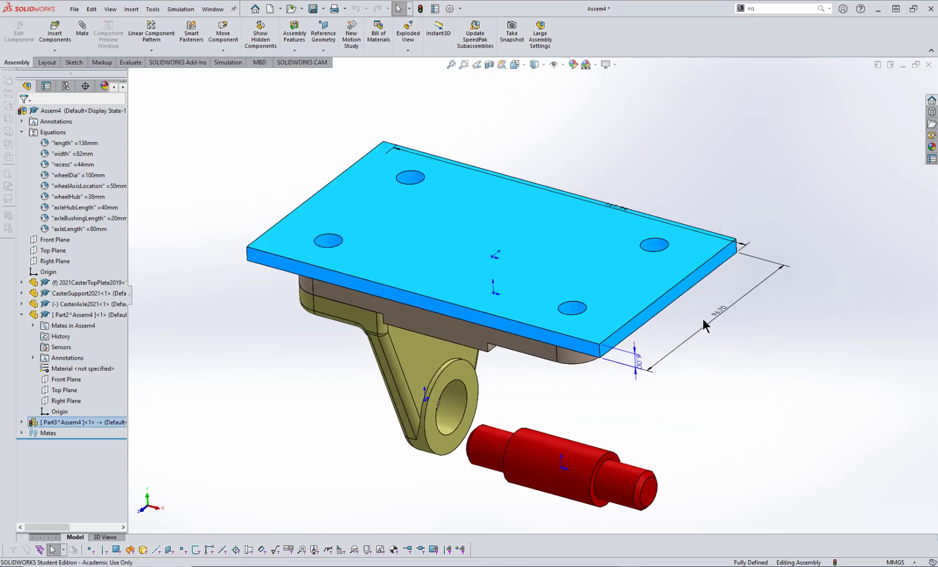
{"action": "double_click", "coordinate": [722, 315]}
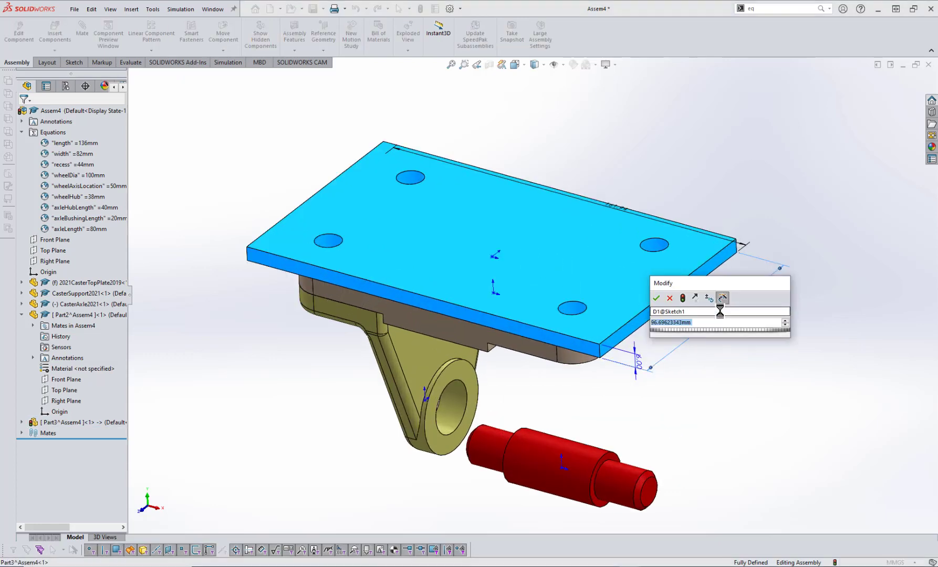
{"action": "type", "text": "="}
{"action": "key", "text": "Down"}
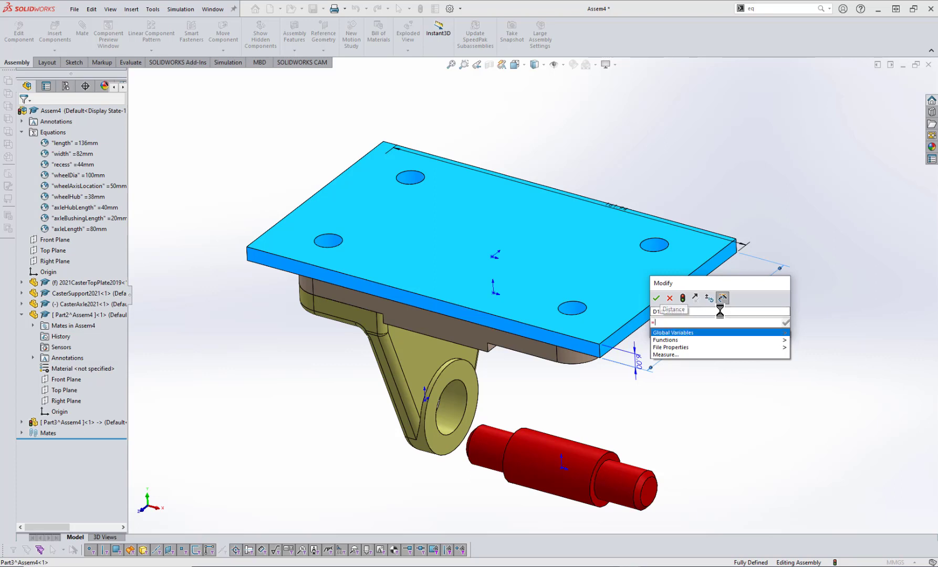
{"action": "key", "text": "Right"}
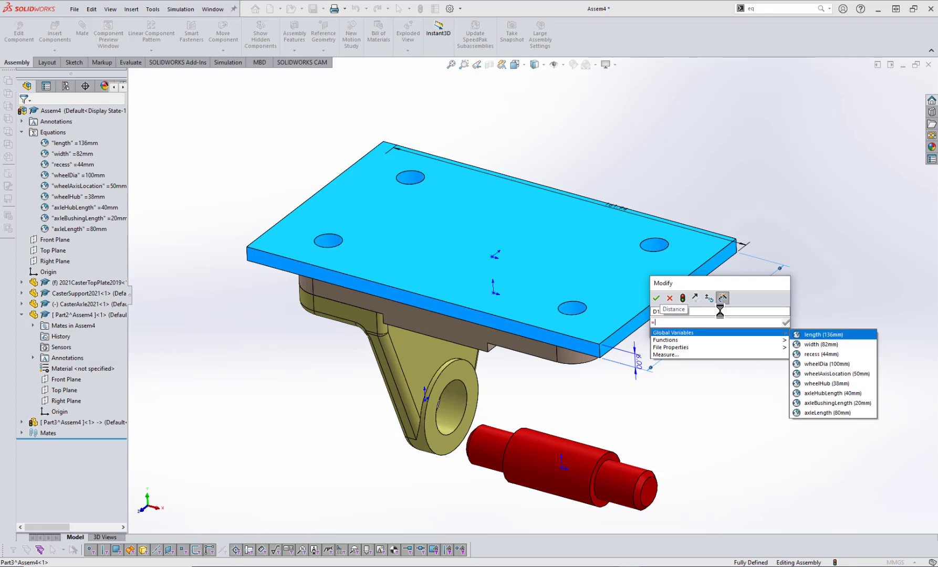
{"action": "key", "text": "Return"}
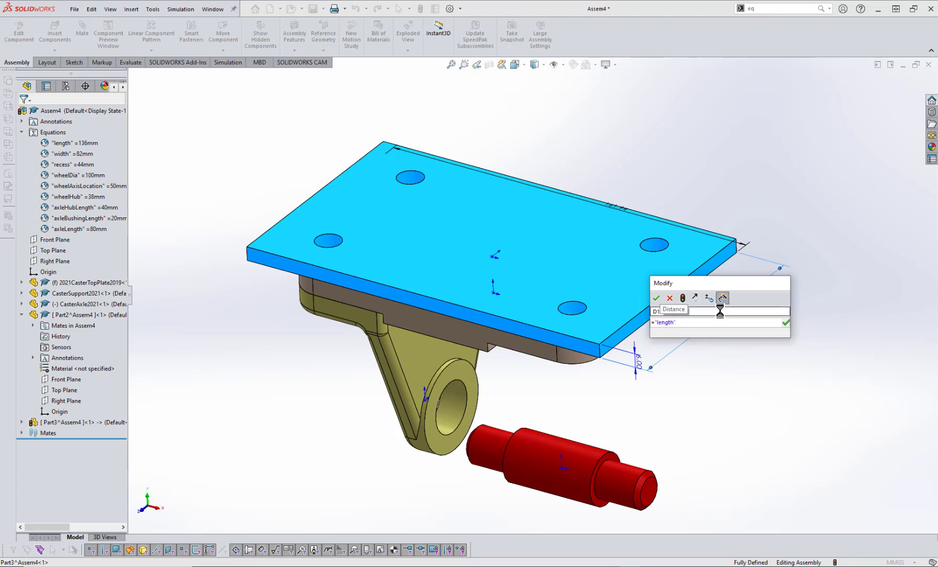
{"action": "type", "text": "*"}
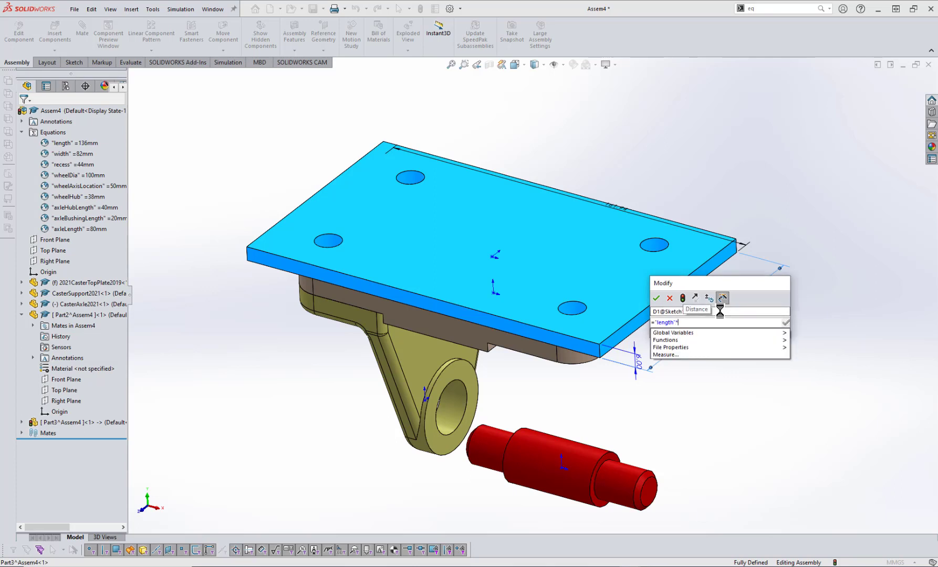
{"action": "type", "text": "1.2"}
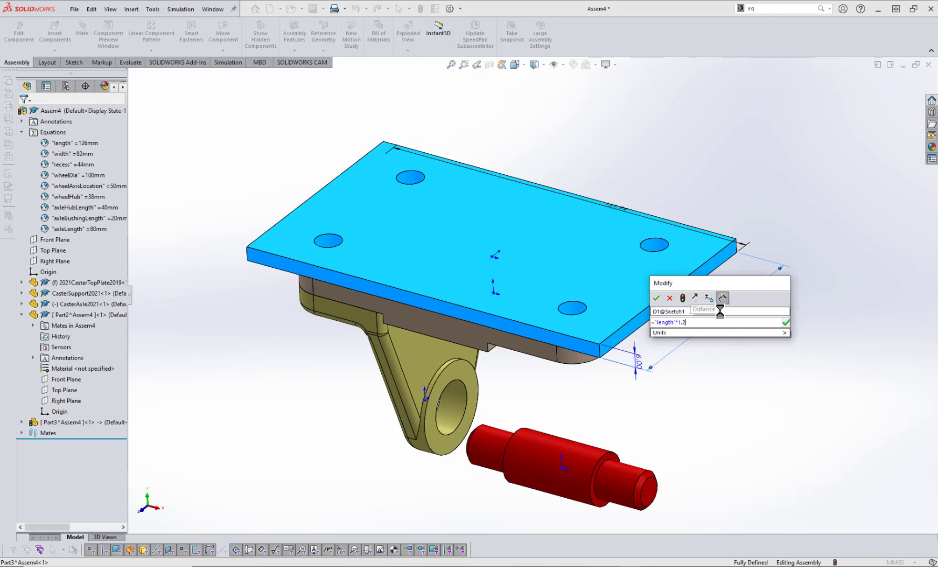
{"action": "left_click", "coordinate": [656, 299]}
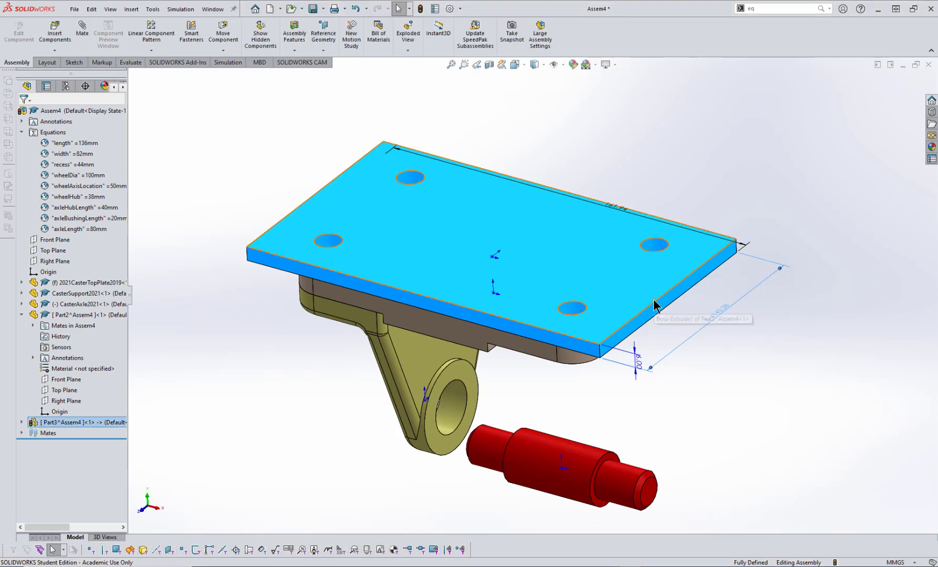
Step: Move the long-side dimension clear of the plate, and set the short side's dimension to the equation "width"*1.2
{"action": "left_click", "coordinate": [639, 214]}
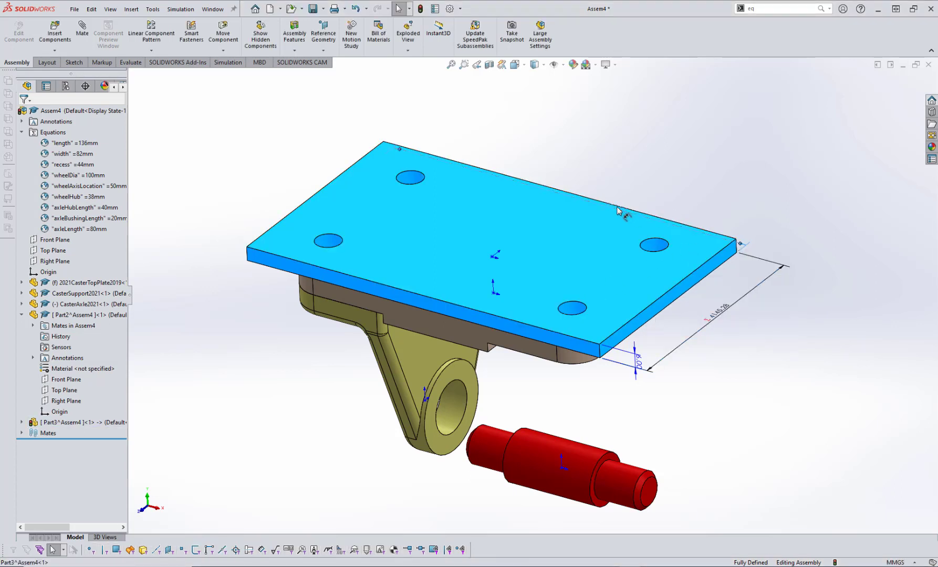
{"action": "left_click", "coordinate": [635, 167]}
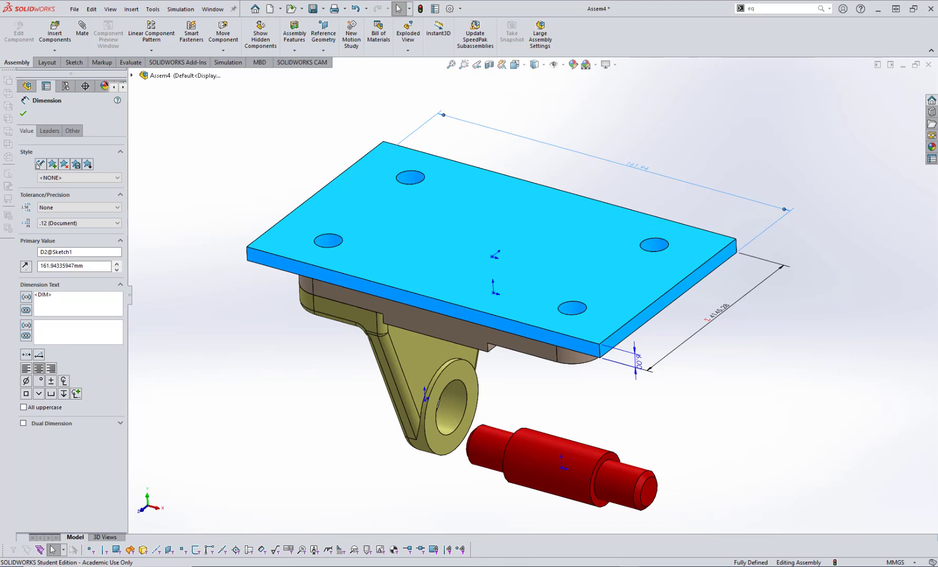
{"action": "left_click", "coordinate": [725, 314]}
{"action": "double_click", "coordinate": [725, 314]}
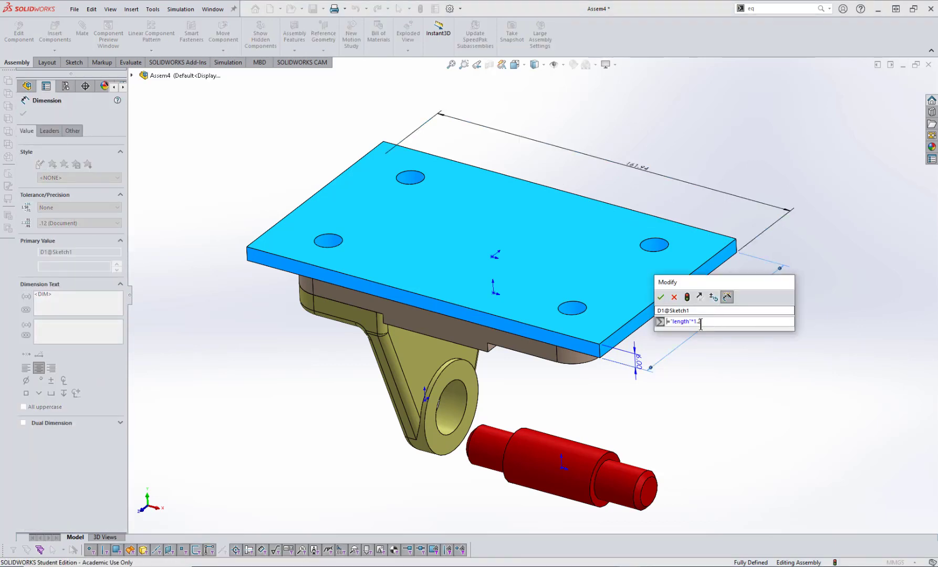
{"action": "key", "text": "ctrl+a"}
{"action": "key", "text": "BackSpace"}
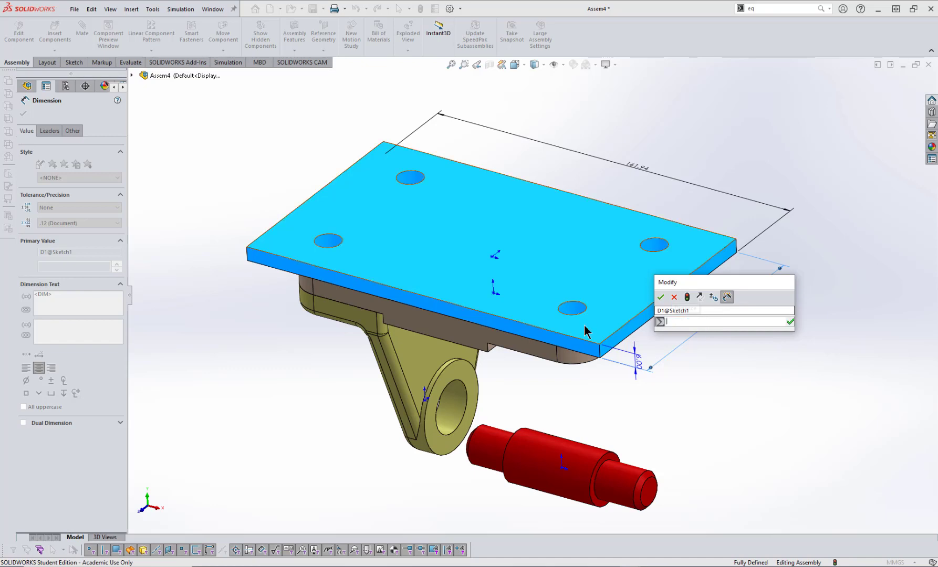
{"action": "type", "text": "="}
{"action": "key", "text": "Up"}
{"action": "key", "text": "Down"}
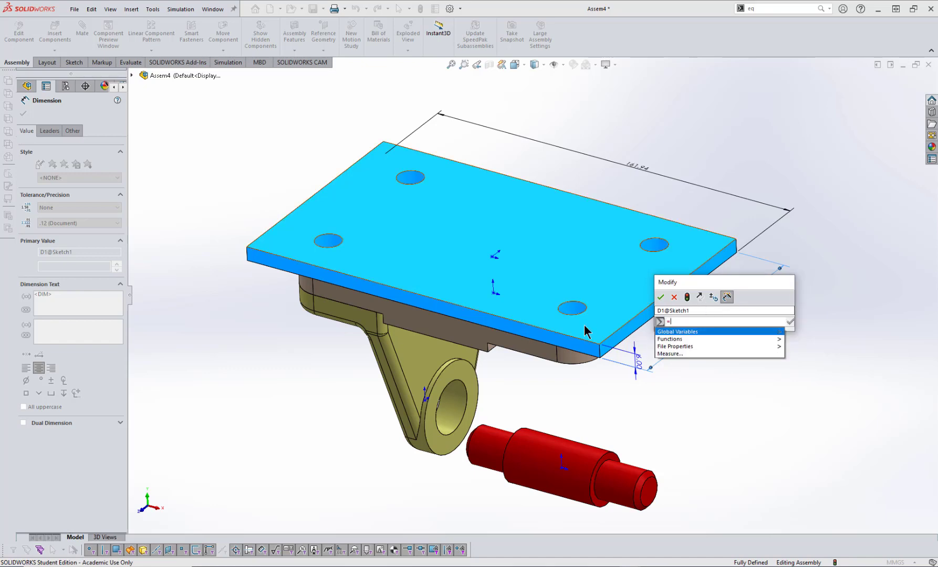
{"action": "key", "text": "Right"}
{"action": "key", "text": "Down"}
{"action": "key", "text": "Return"}
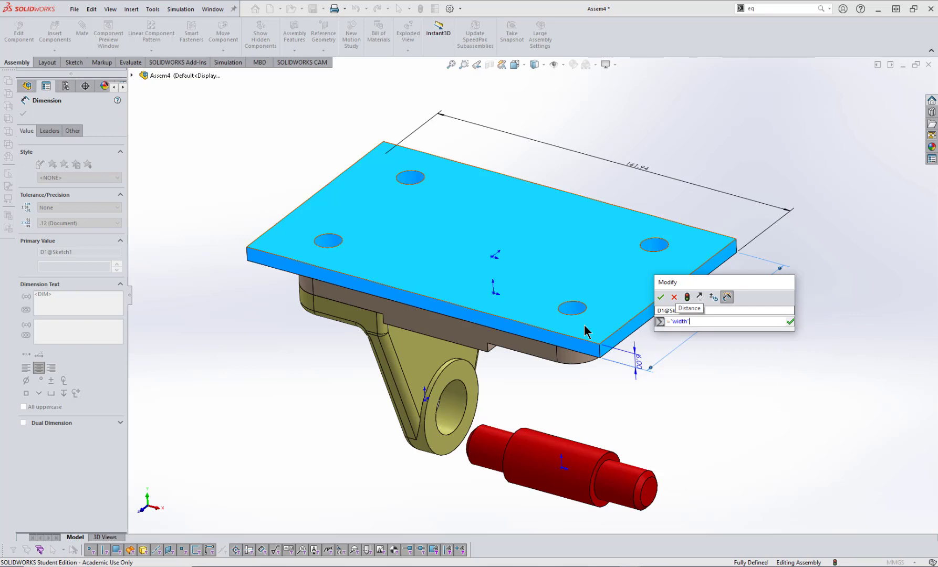
{"action": "type", "text": "*1.2"}
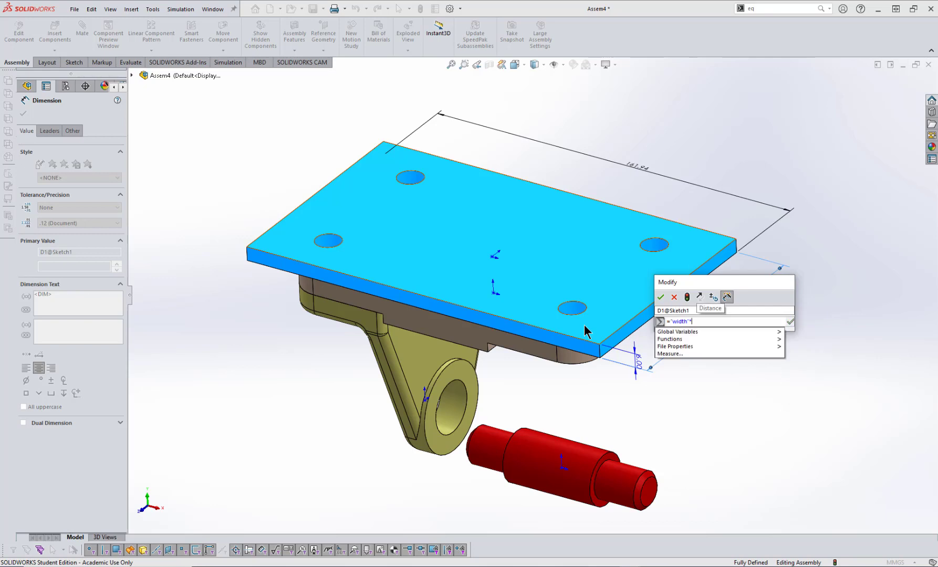
{"action": "left_click", "coordinate": [660, 296]}
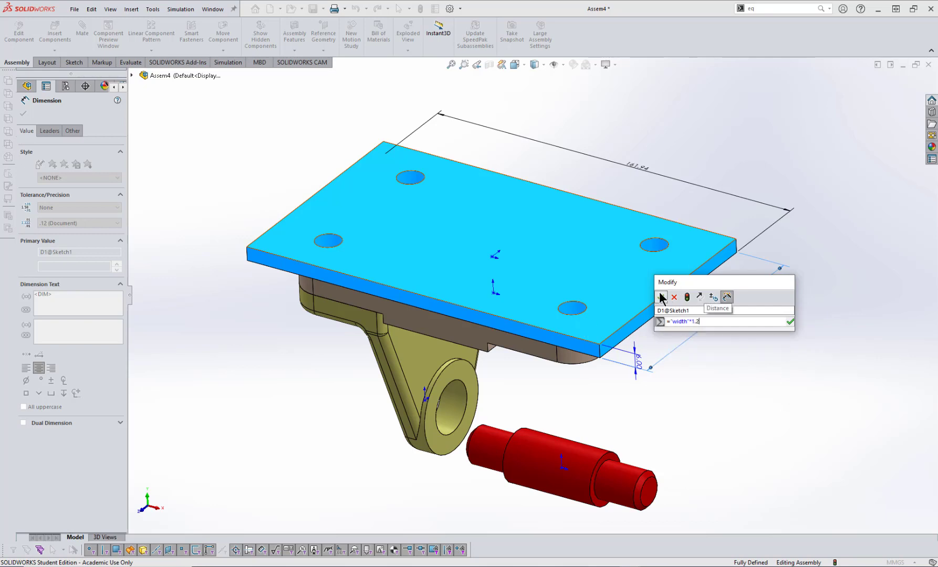
Step: Set the dimension of the mounting plate's long side to the equation "length"*1.2
{"action": "double_click", "coordinate": [638, 167]}
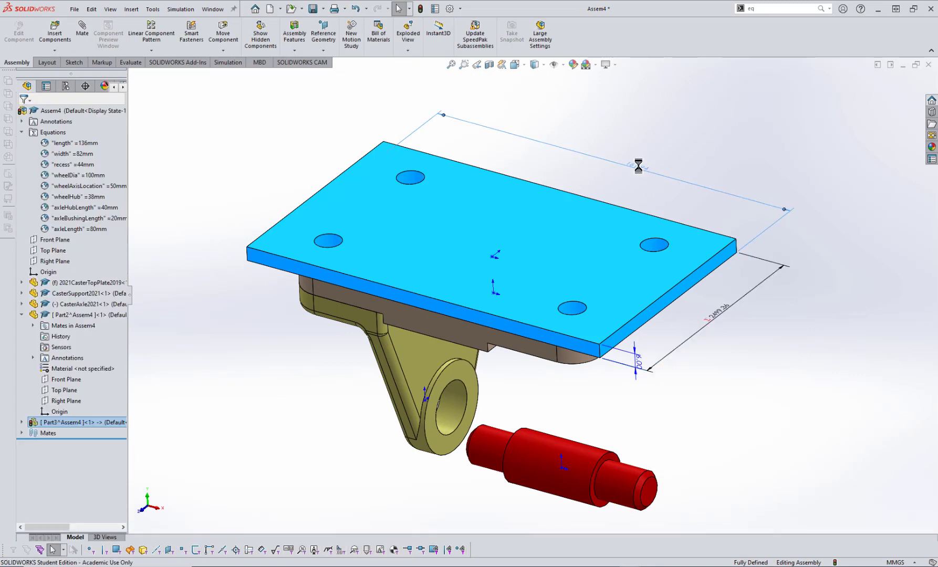
{"action": "type", "text": "="}
{"action": "key", "text": "Down"}
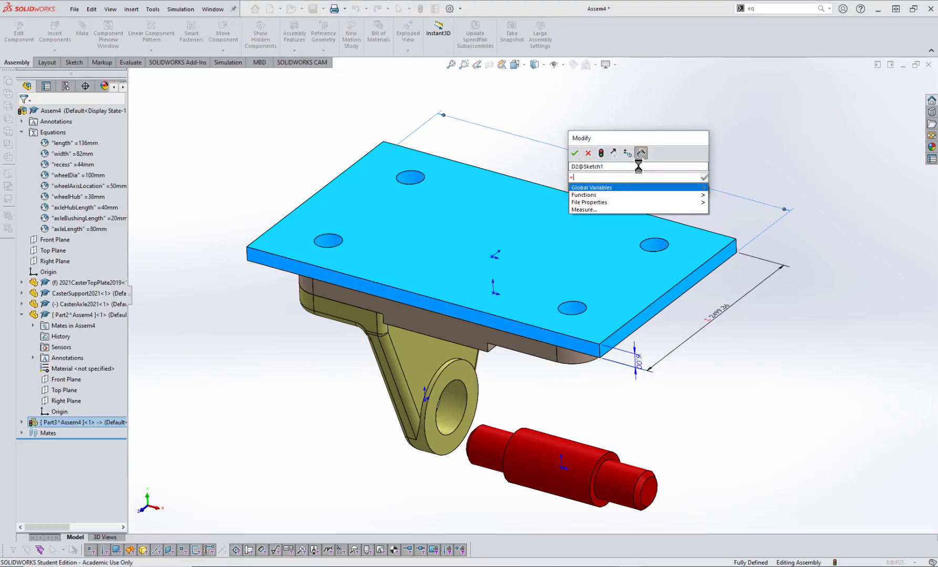
{"action": "key", "text": "Right"}
{"action": "key", "text": "Down"}
{"action": "key", "text": "Up"}
{"action": "key", "text": "Return"}
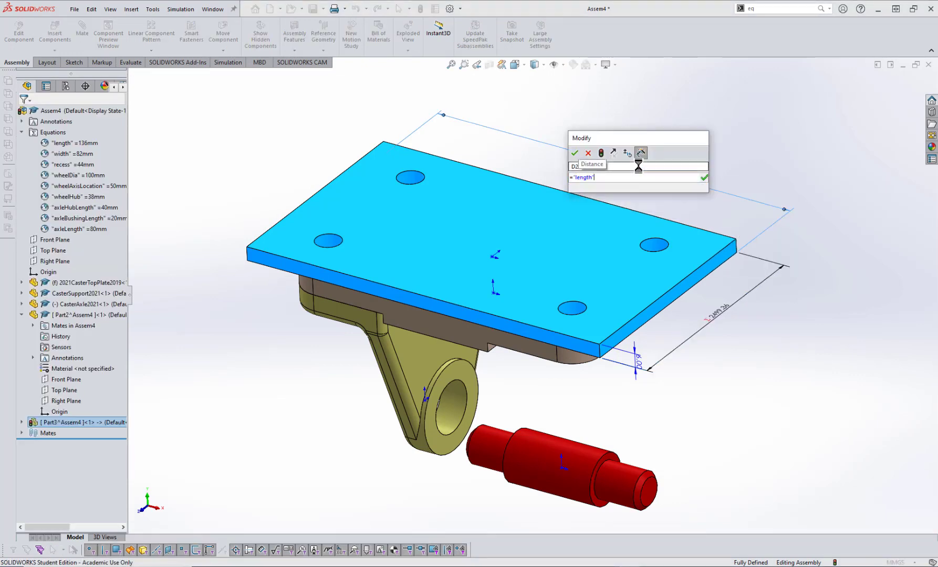
{"action": "type", "text": "*1.2"}
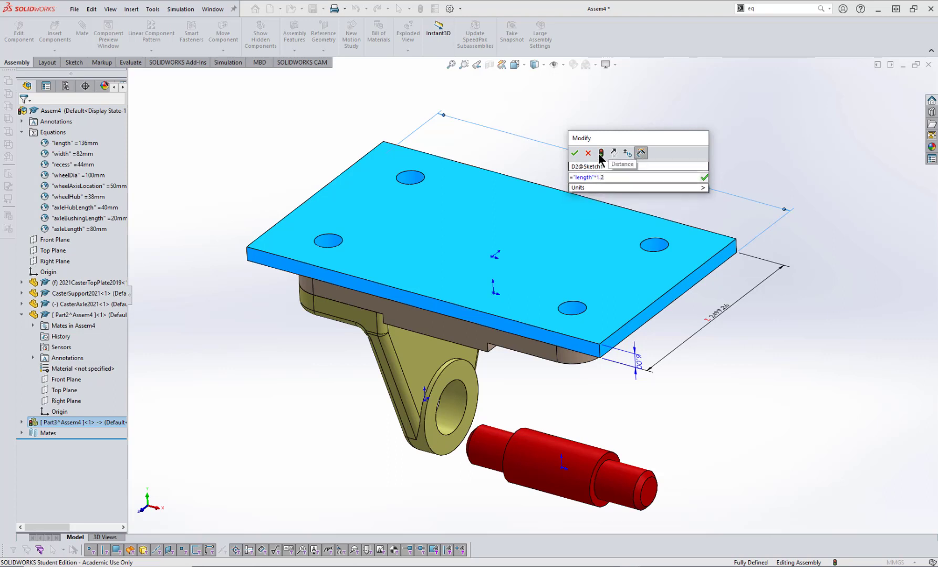
{"action": "left_click", "coordinate": [575, 153]}
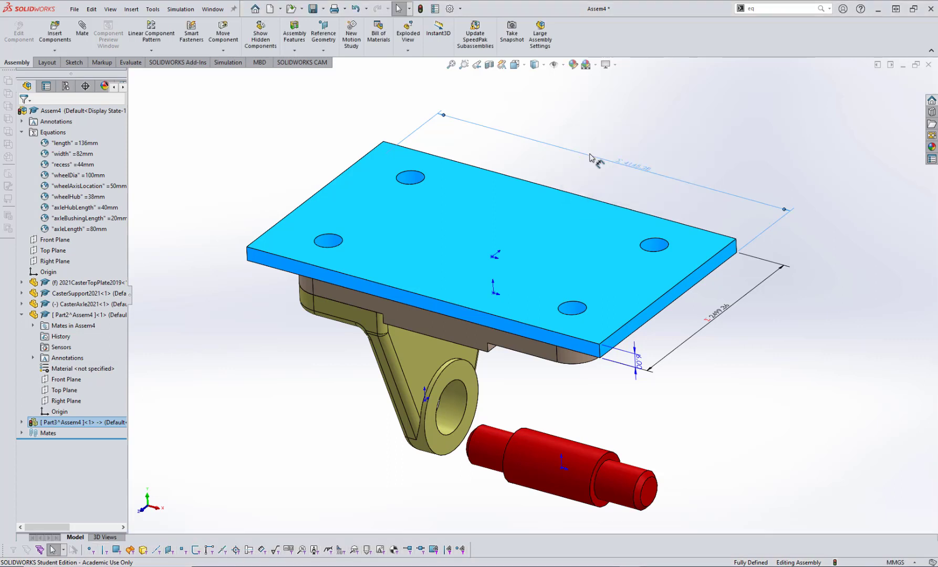
Step: Deselect the mounting plate and rebuild the assembly to apply its equation-driven dimensions
{"action": "left_click", "coordinate": [829, 208]}
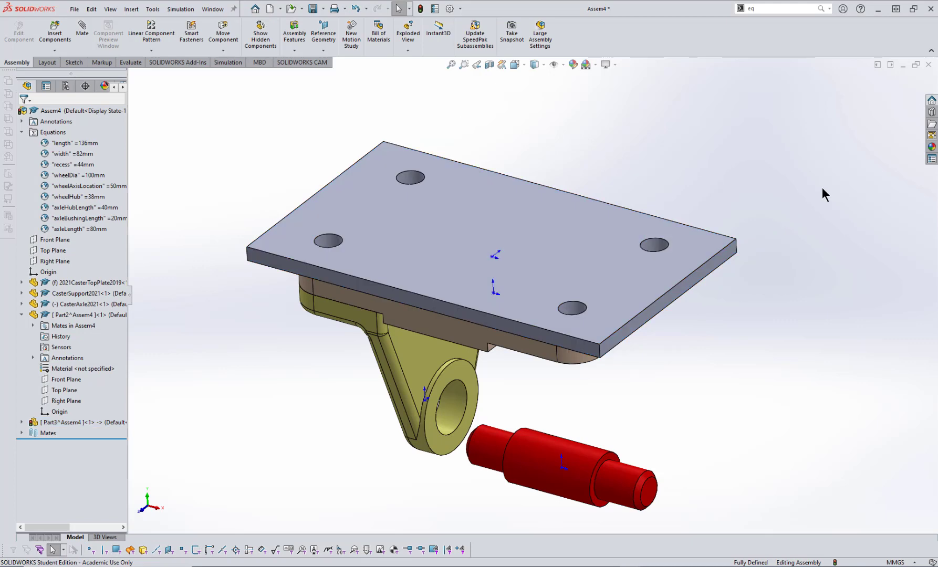
{"action": "left_click", "coordinate": [421, 9]}
{"action": "middle_click_drag", "start_coordinate": [755, 416], "coordinate": [742, 373]}
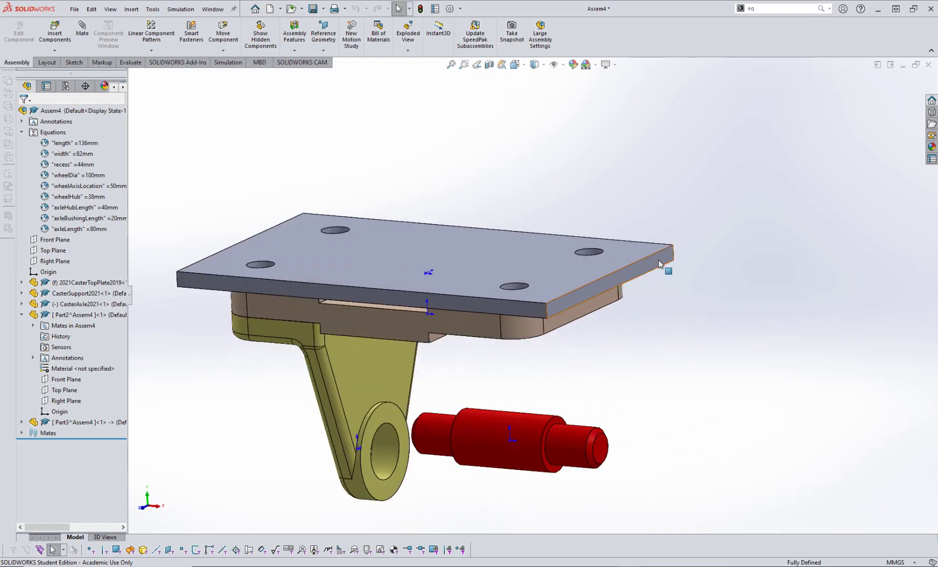
{"action": "right_click_drag", "start_coordinate": [734, 399], "coordinate": [793, 354]}
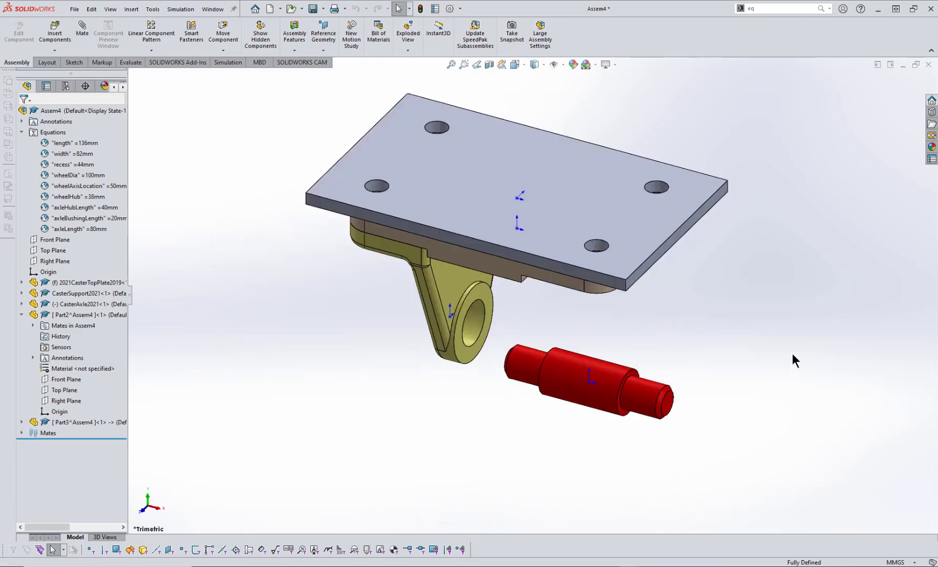